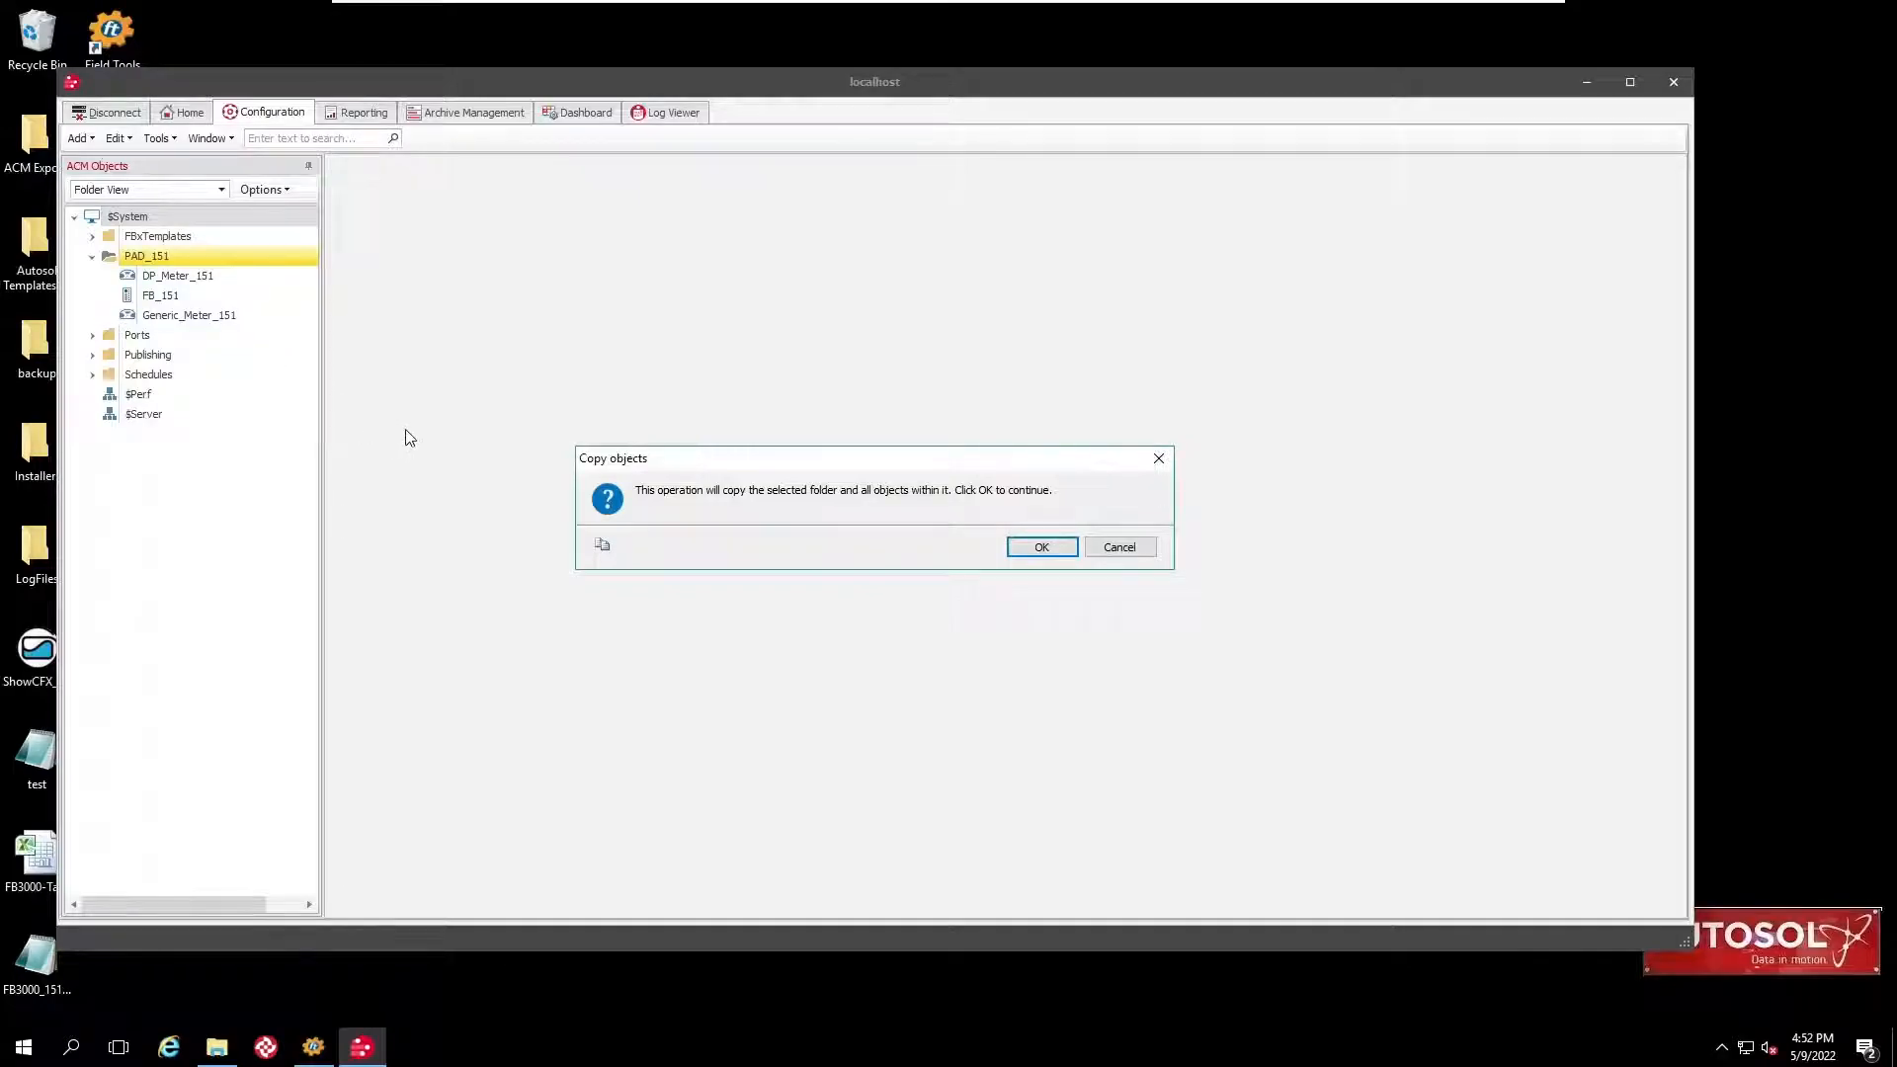
Copy the PAD_151 folder with all its objects and rename the copied folder PAD_152
click(1039, 549)
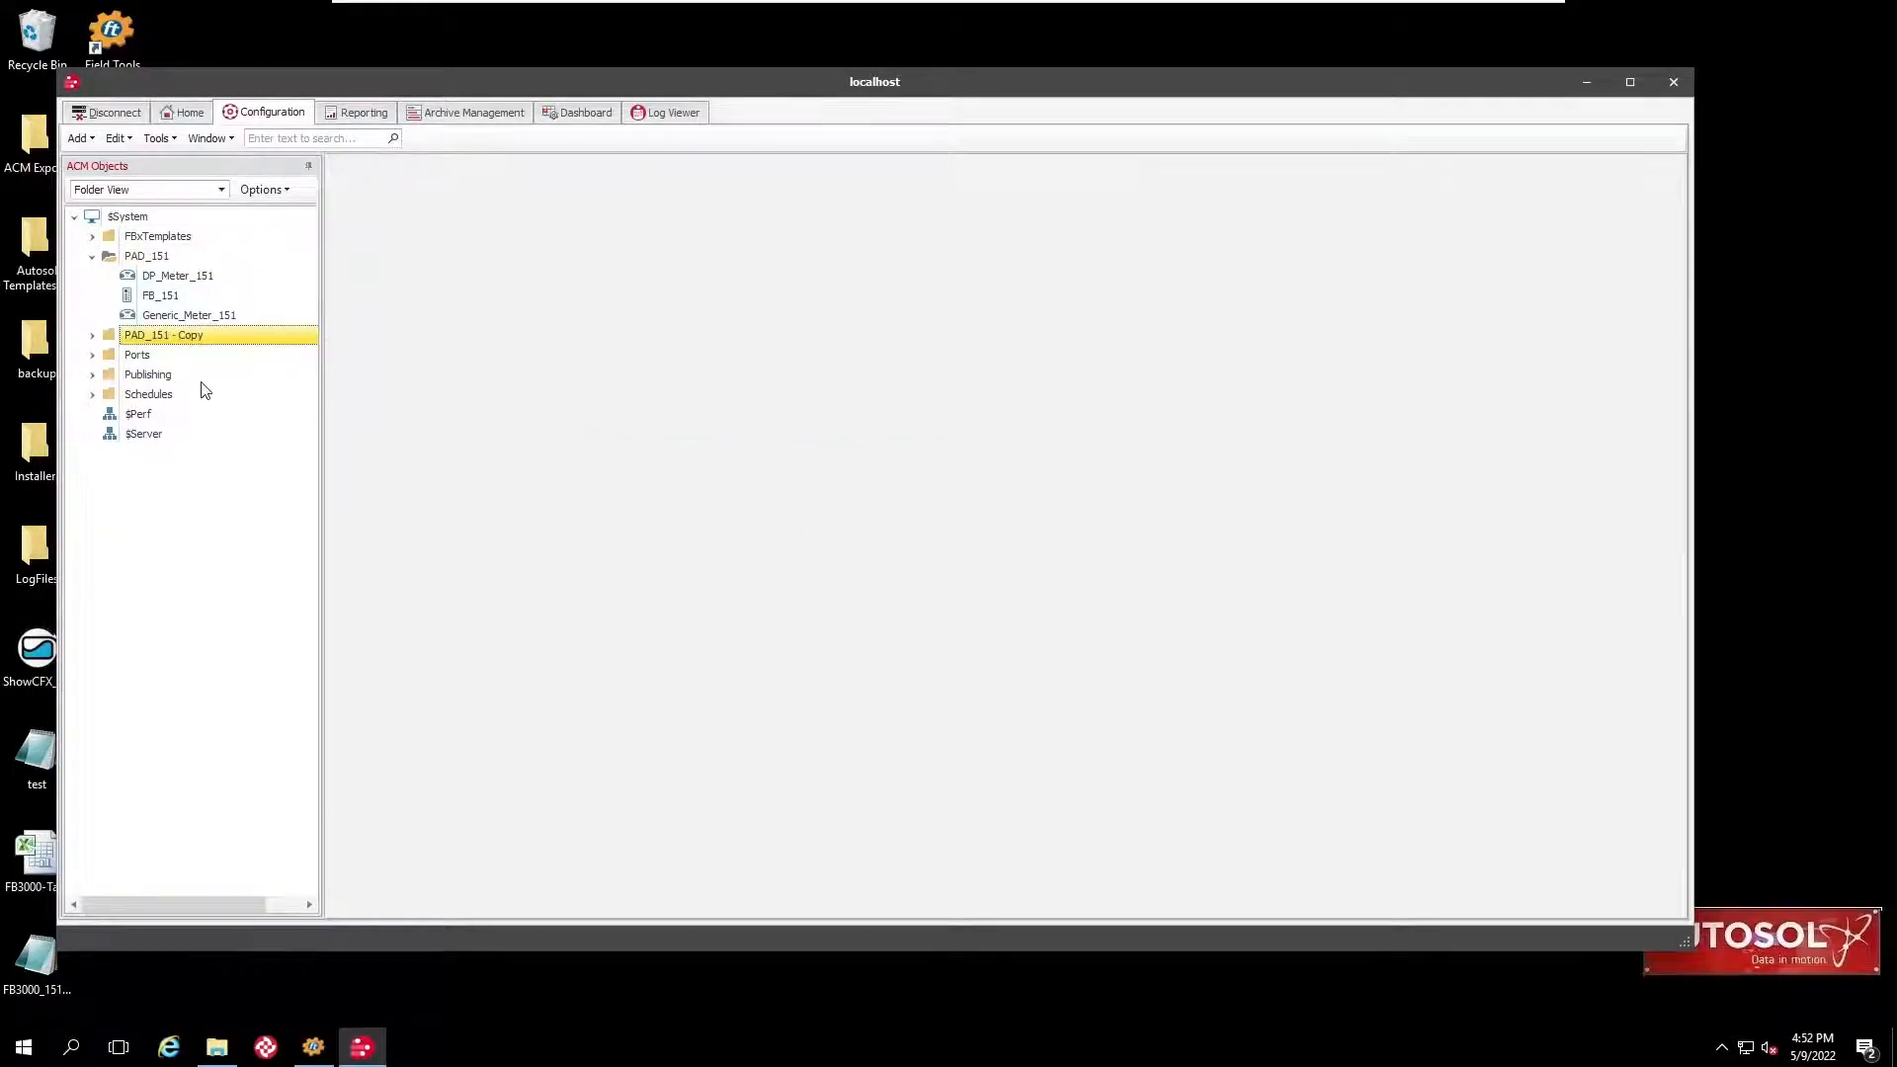
click(92, 336)
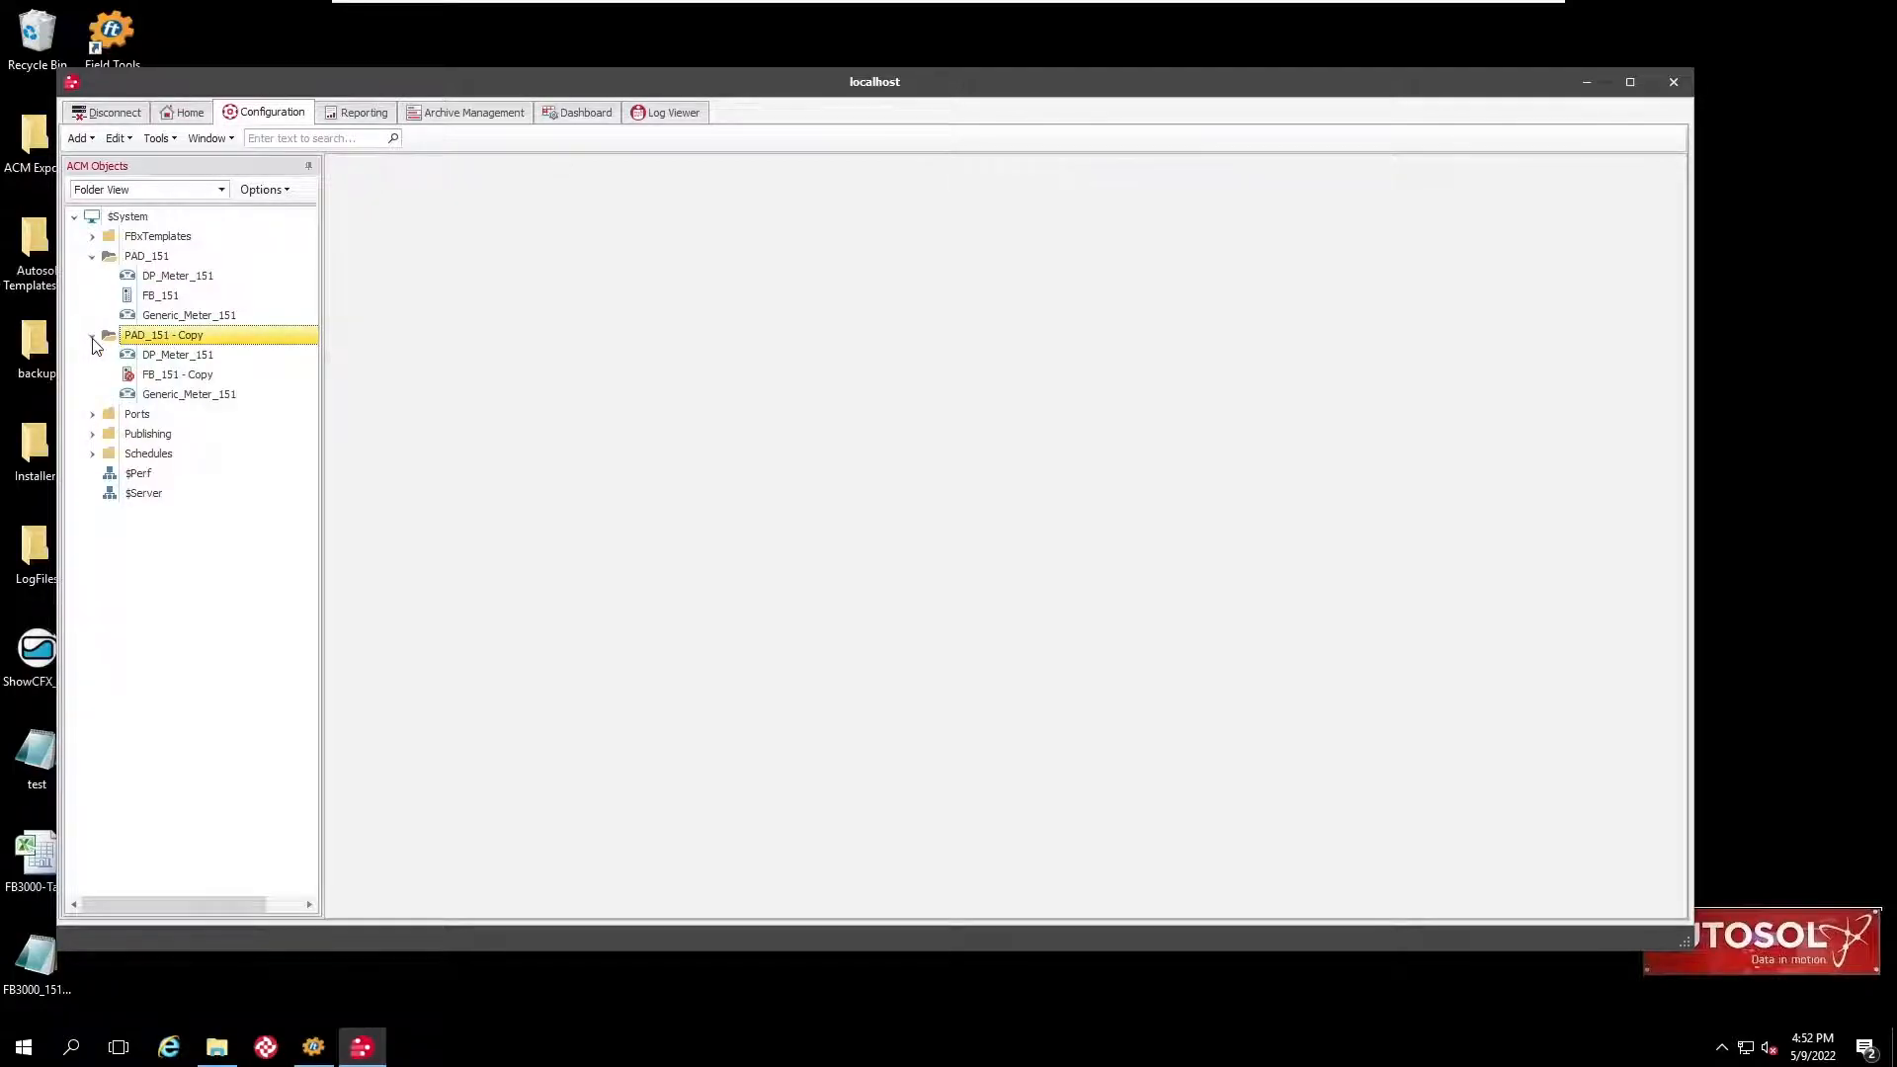
click(185, 341)
drag(214, 335, 166, 335)
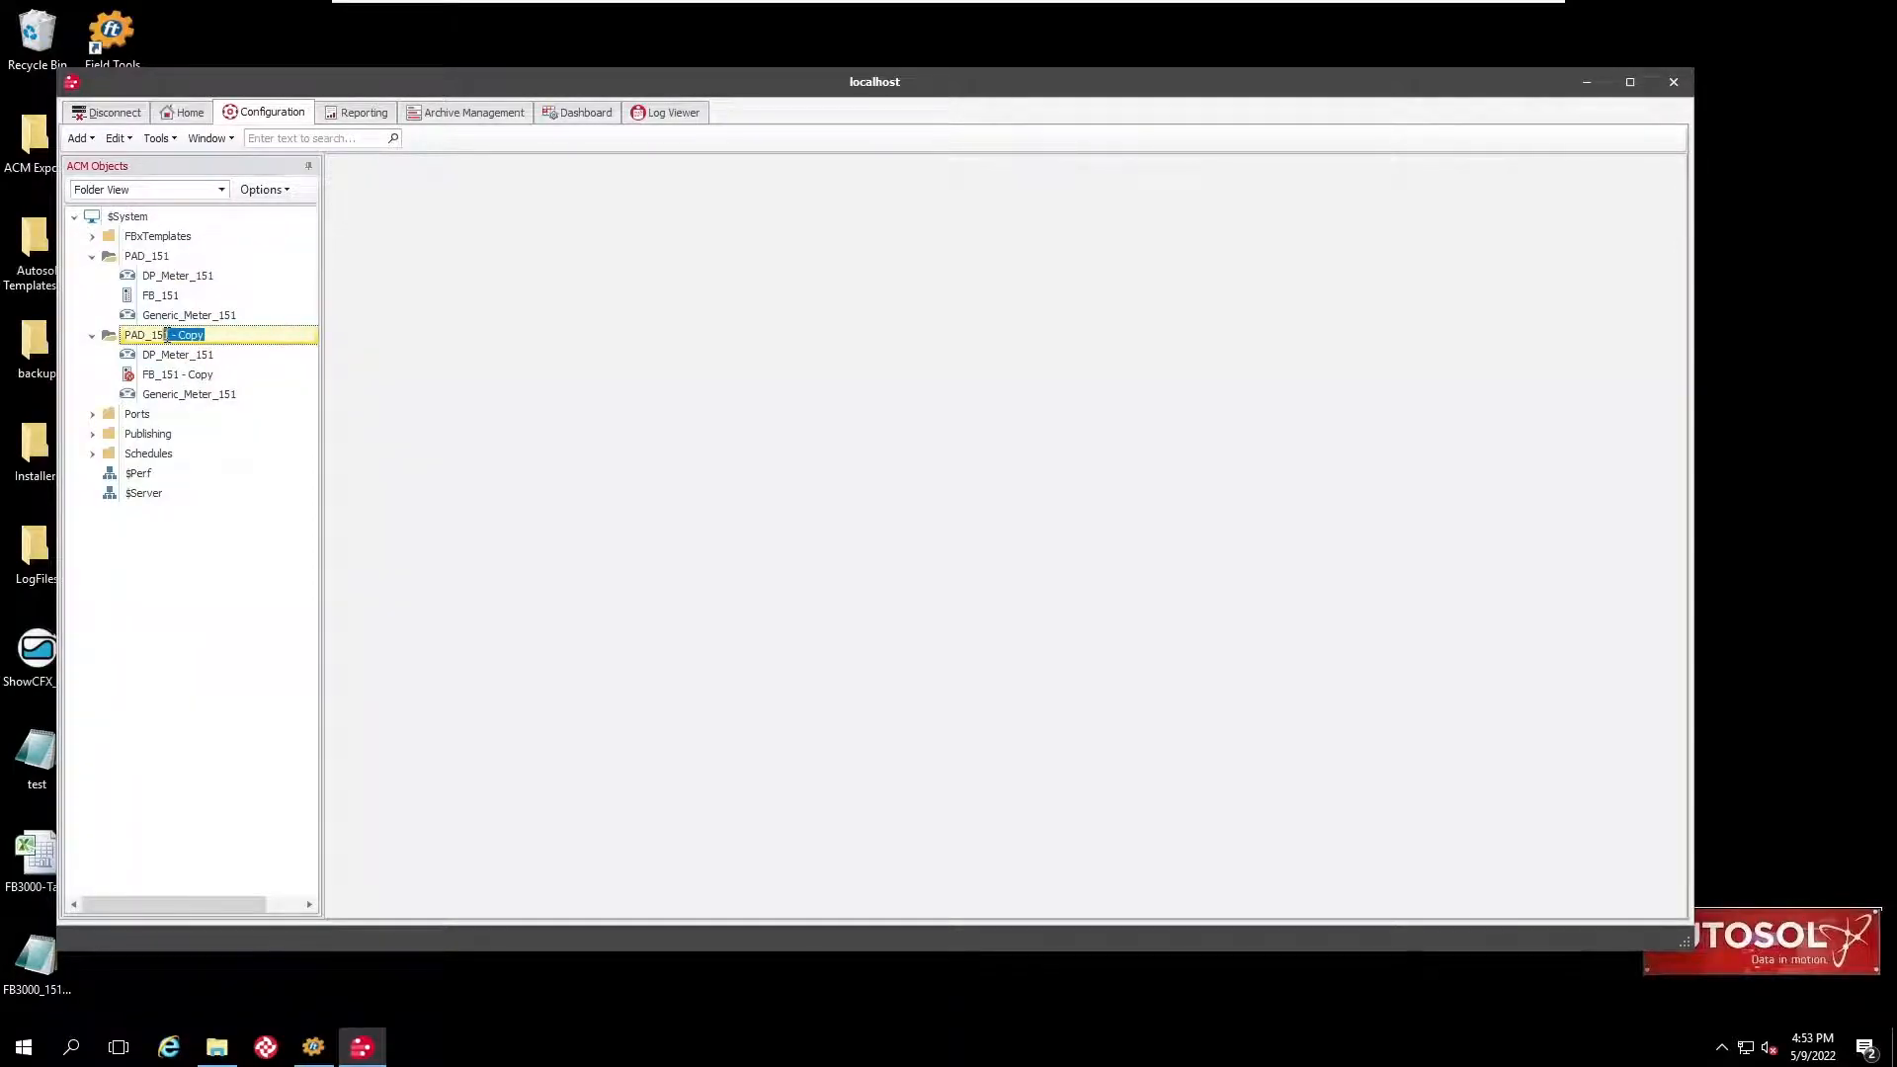
text(2)
Rename the DP_Meter_151 object in the PAD_152 folder as DP_Meter_152
click(196, 354)
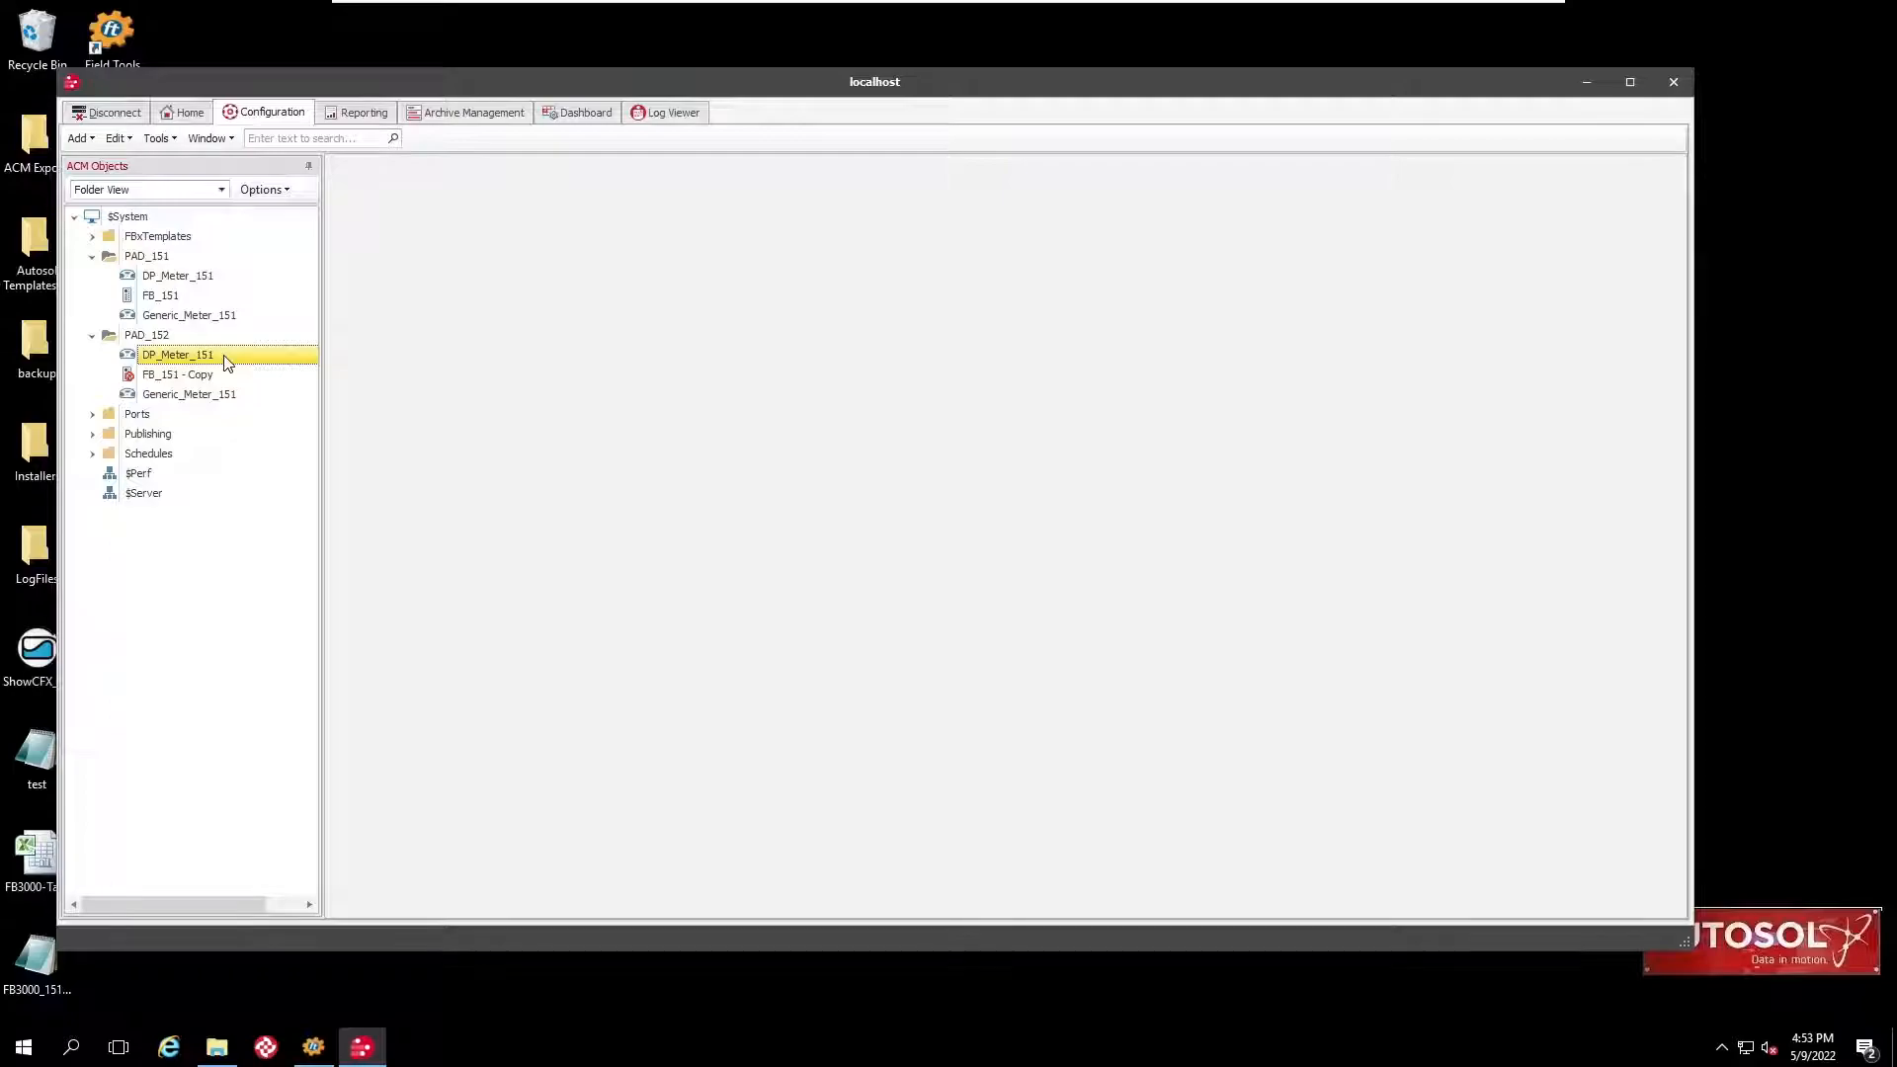
right_click(226, 363)
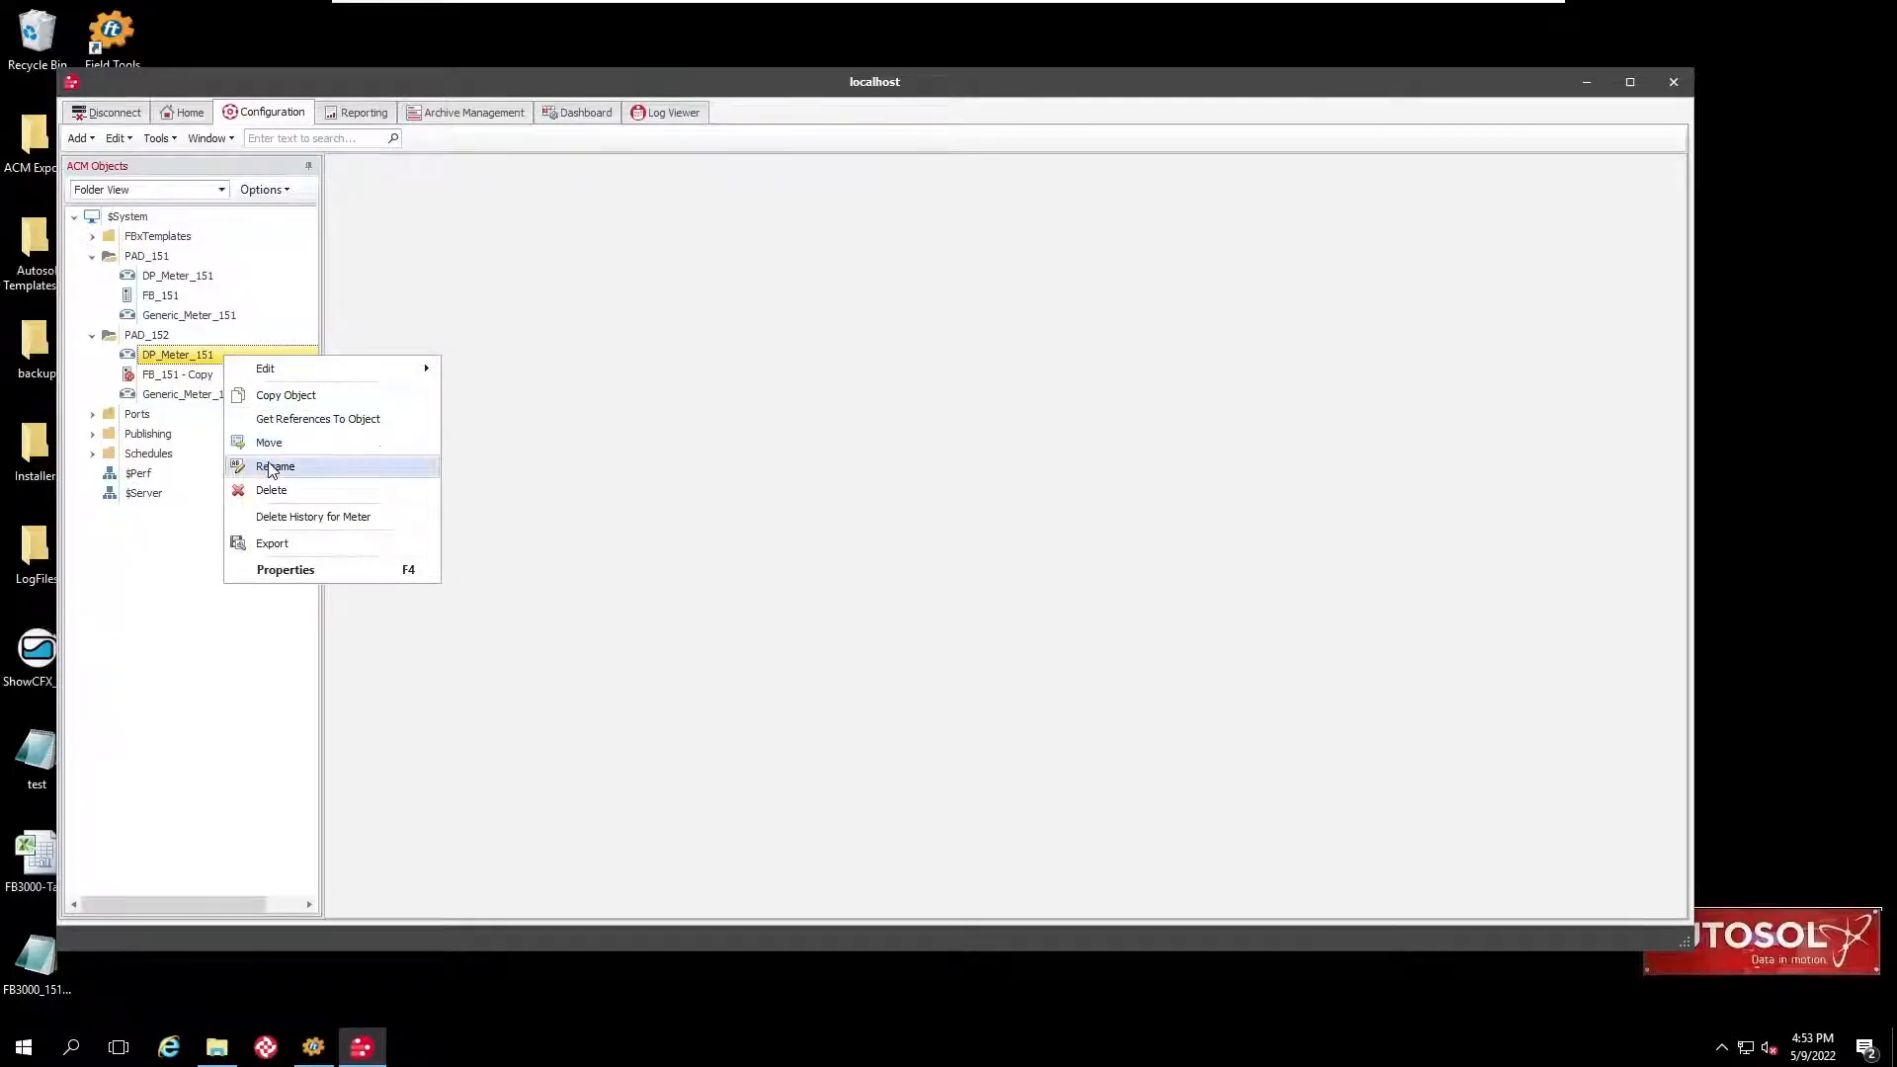
click(271, 466)
click(222, 353)
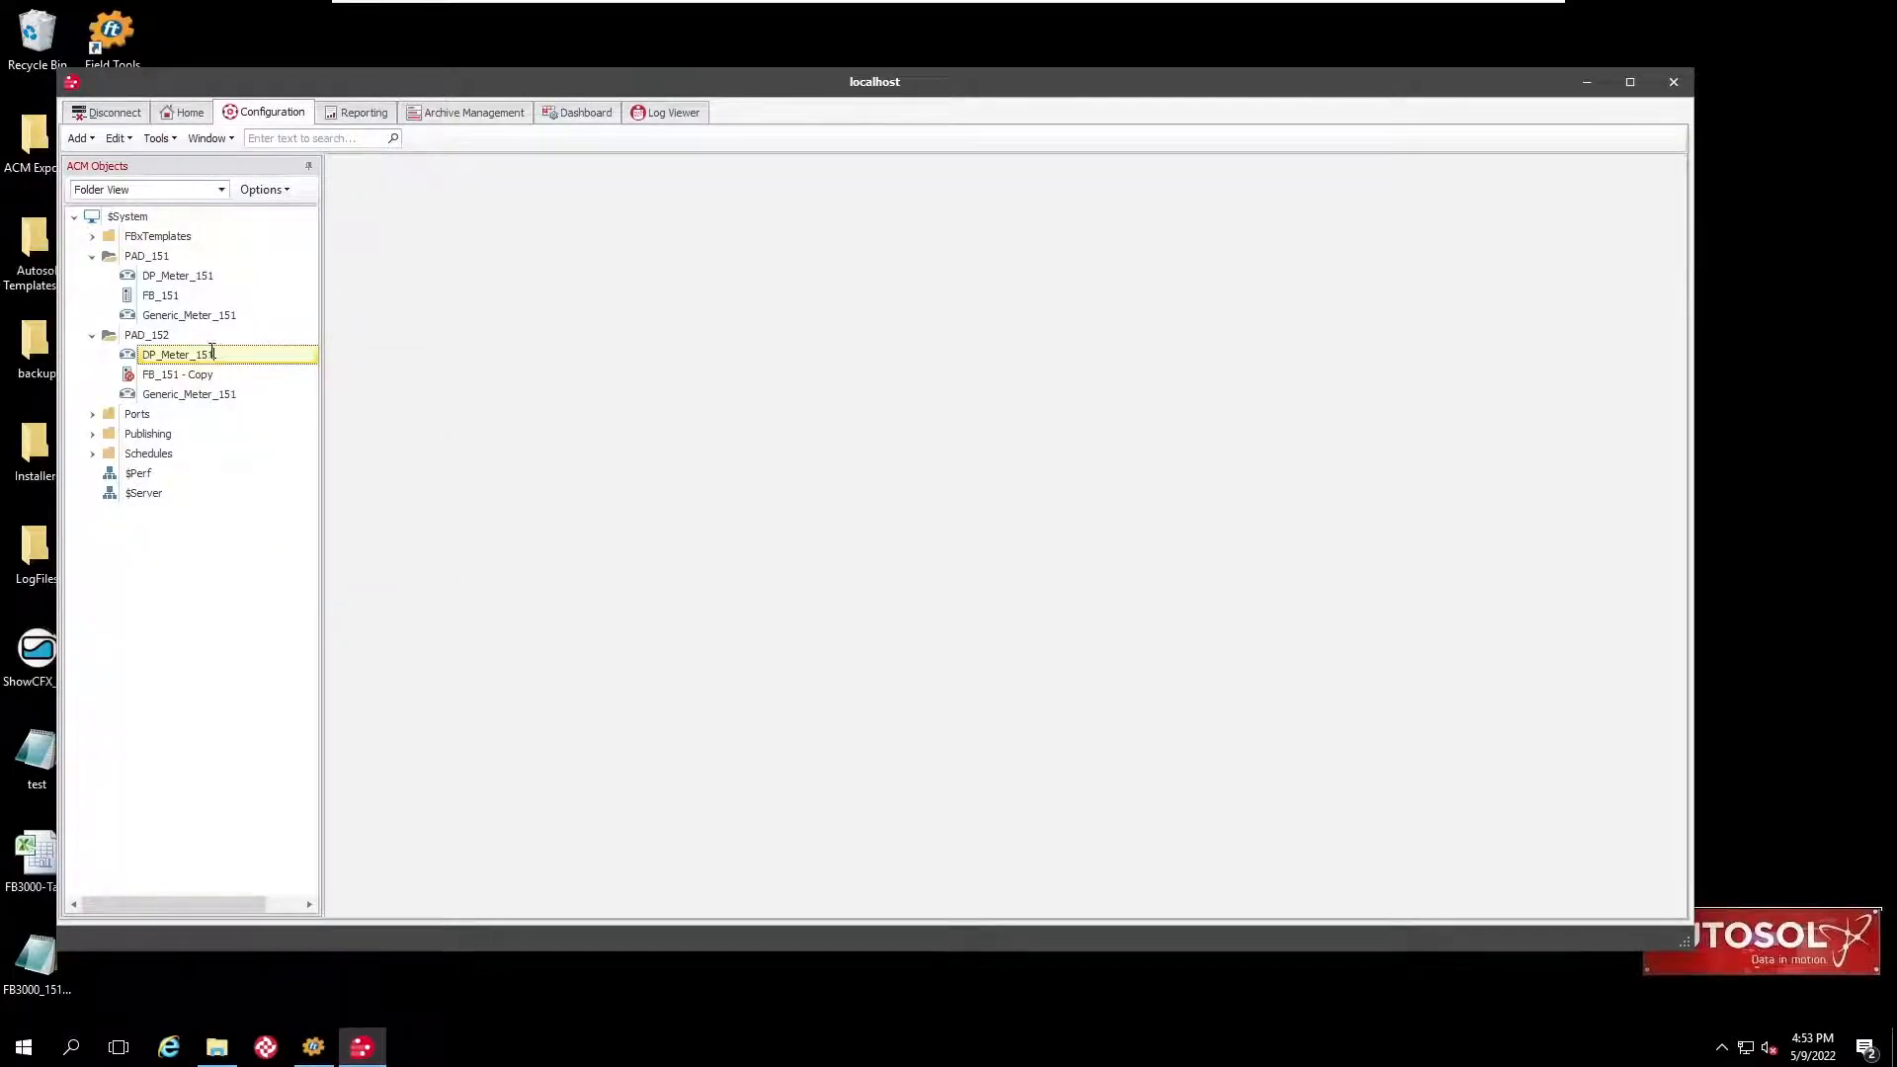
key(Return)
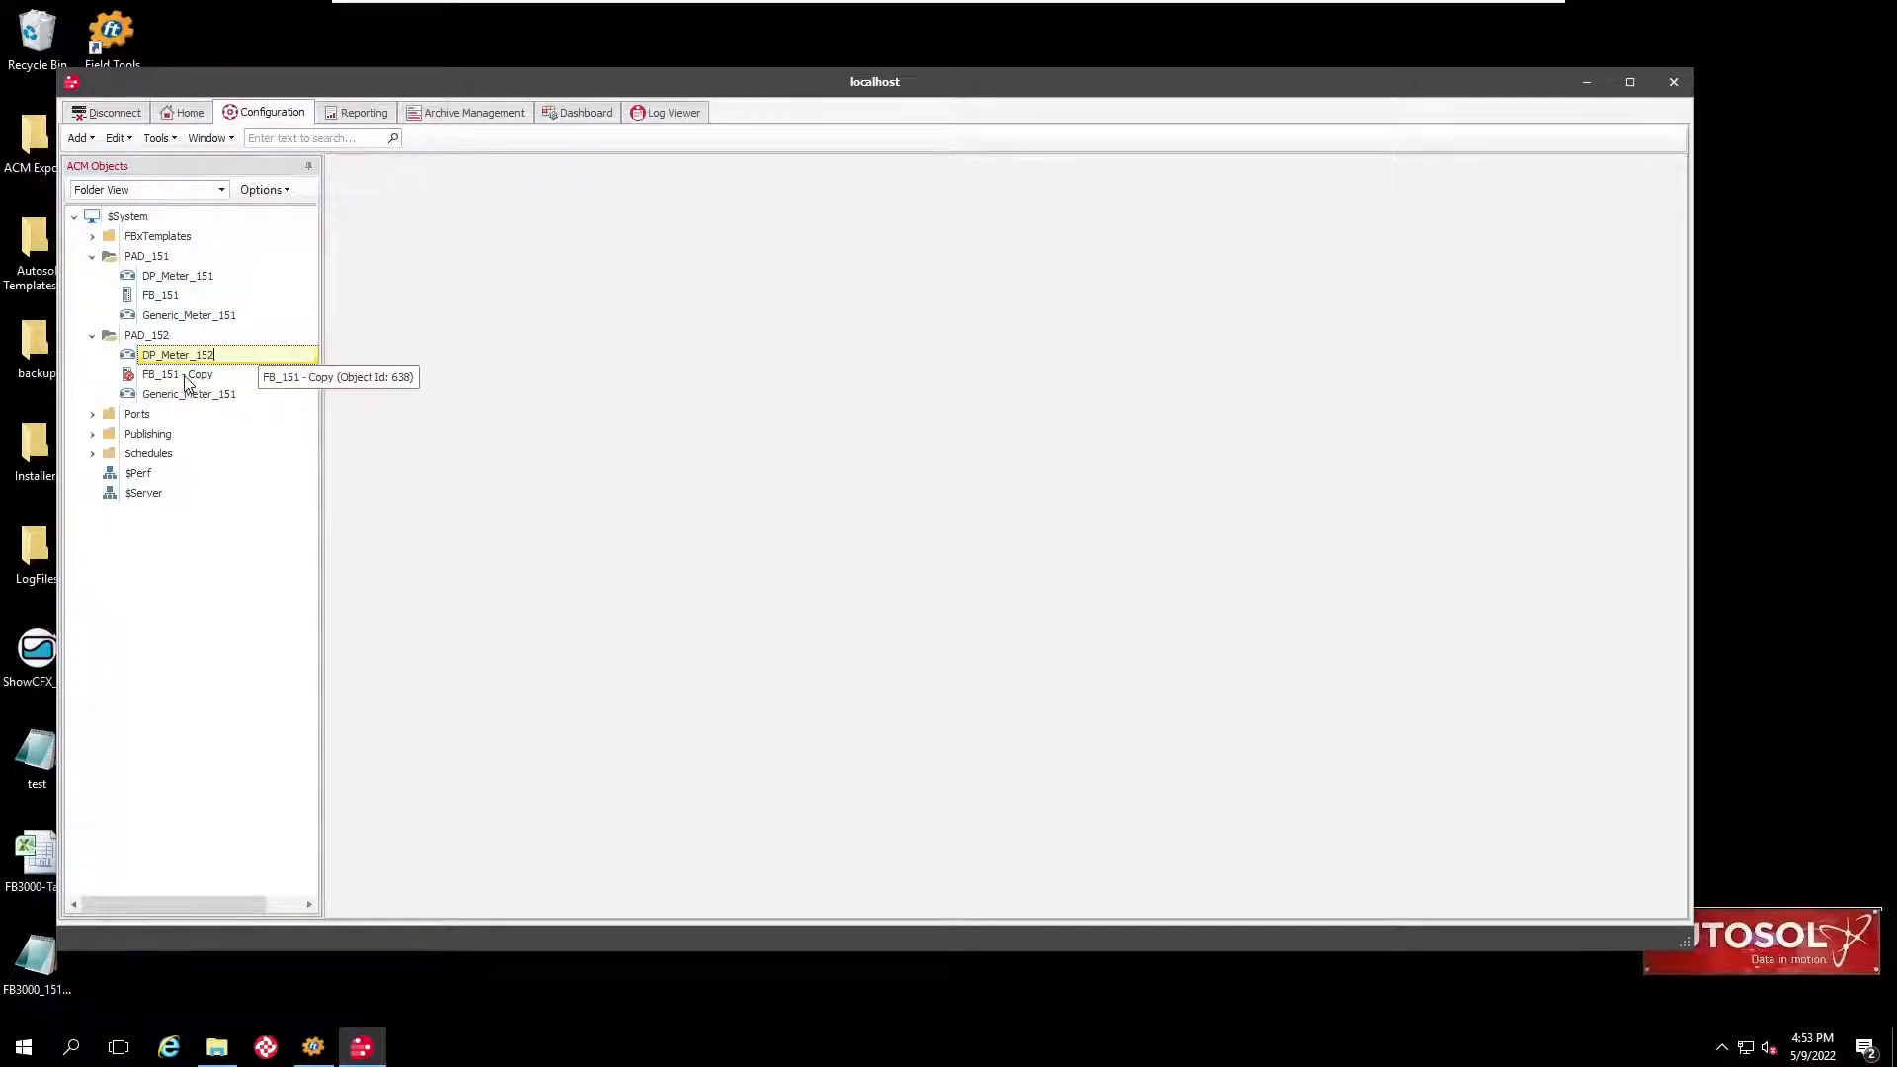
Rename the copied flow computer device FB_151 - Copy in PAD_152 as FB_152
click(187, 380)
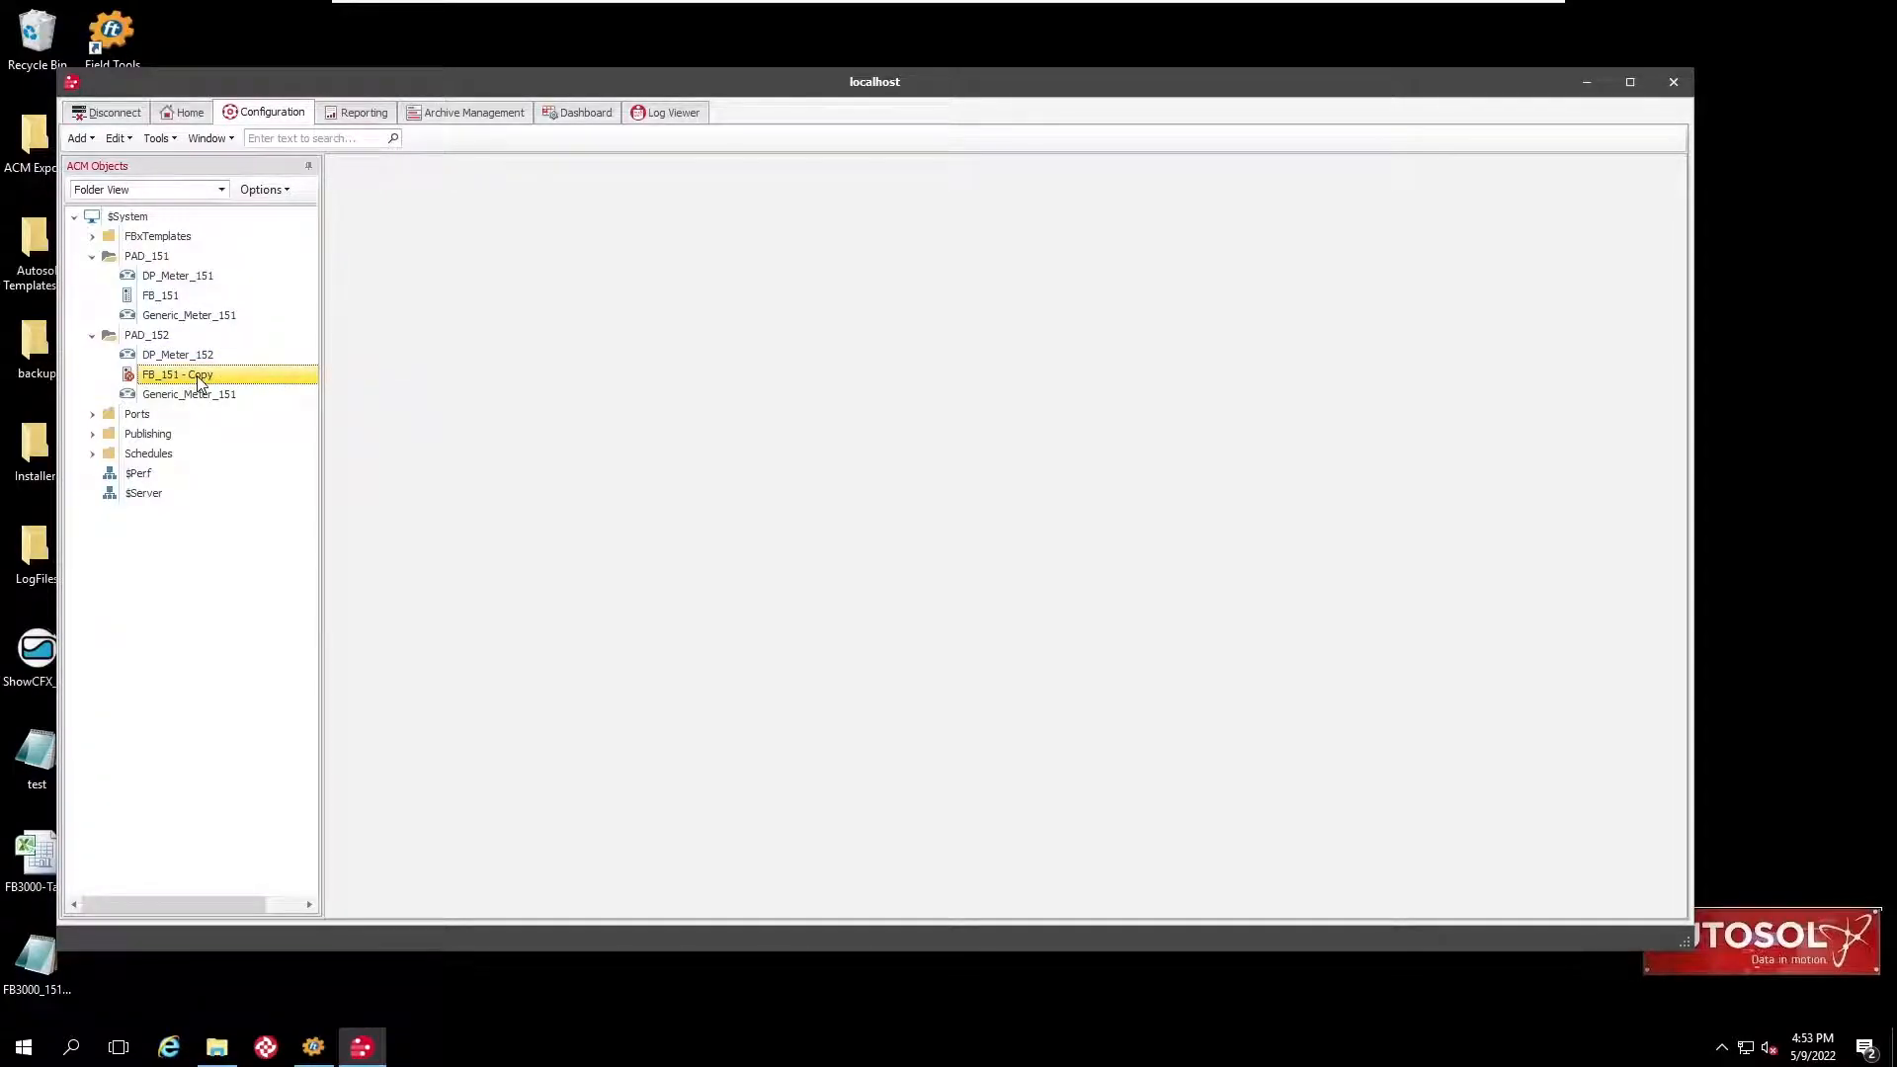
right_click(198, 375)
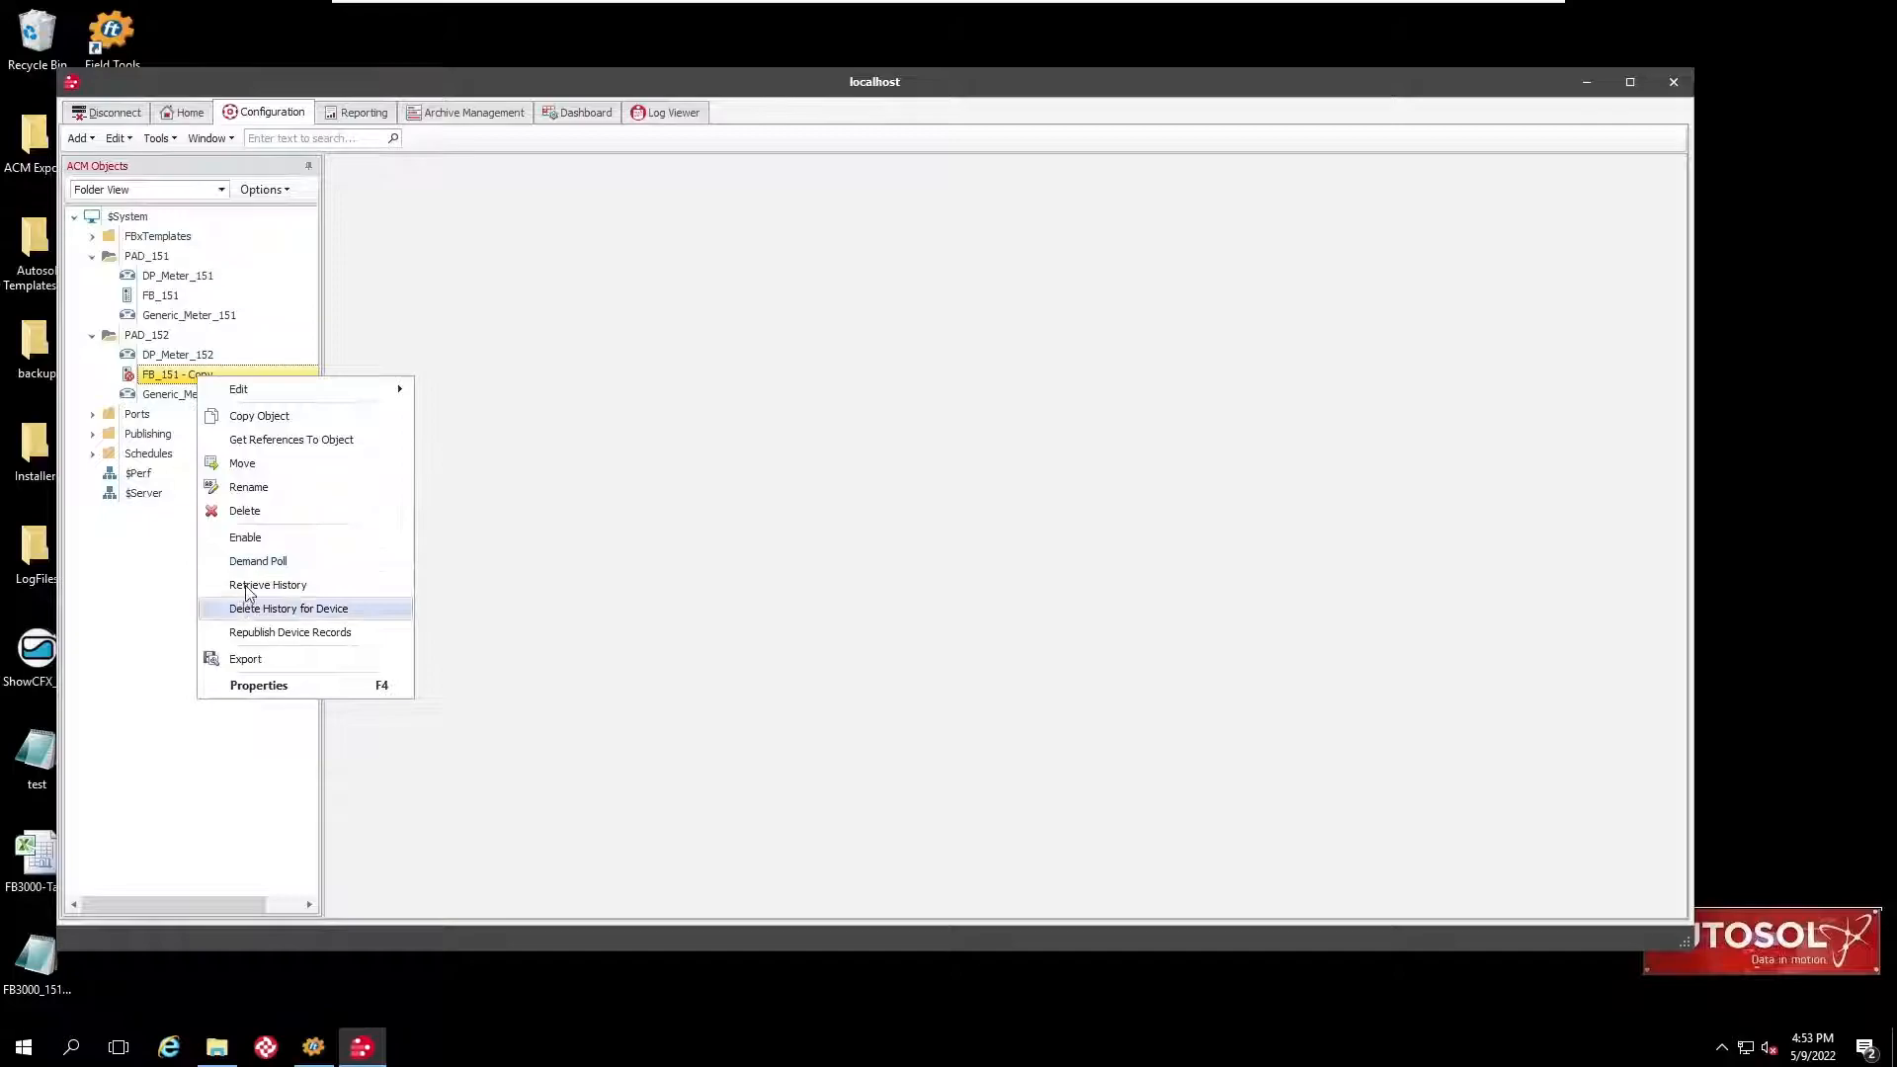
click(249, 487)
drag(216, 376, 176, 375)
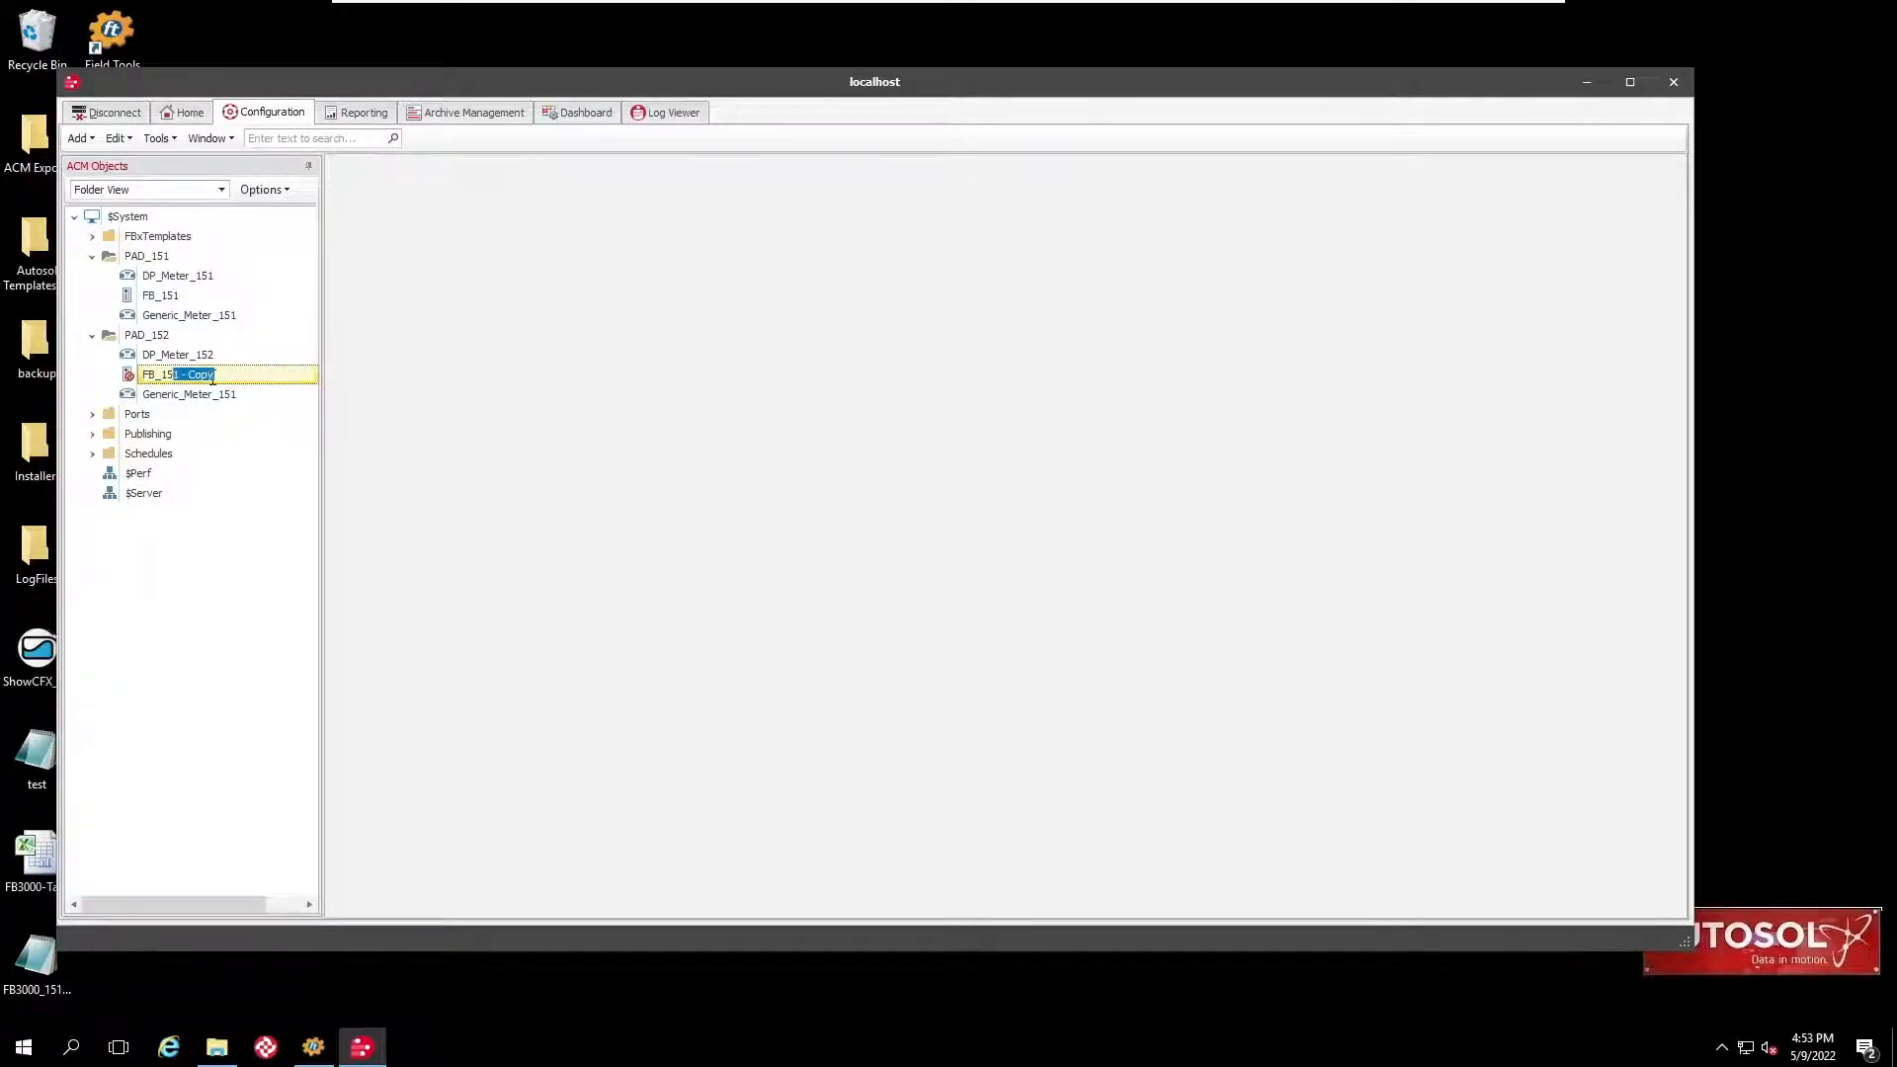
text(2)
key(Return)
Rename the Generic_Meter_151 object in the PAD_152 folder as Generic_Meter_152
right_click(196, 395)
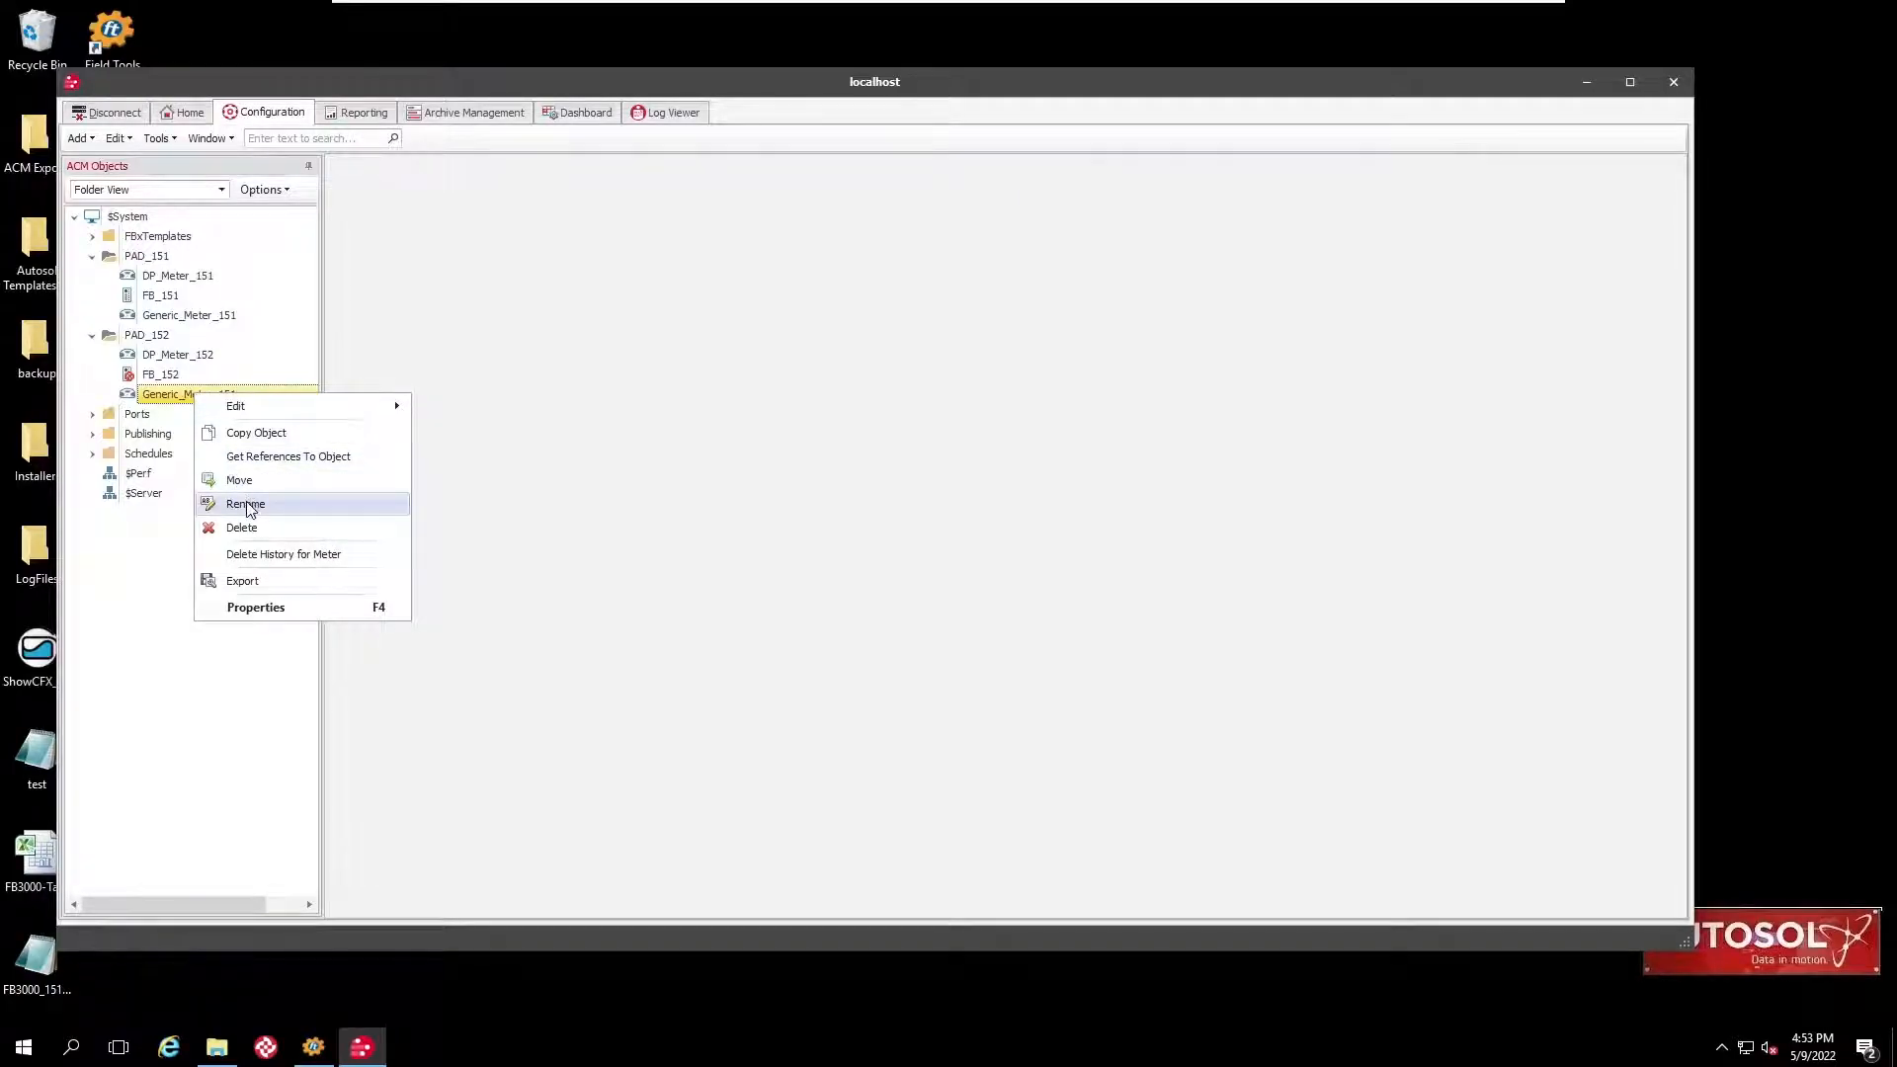
click(247, 505)
click(236, 394)
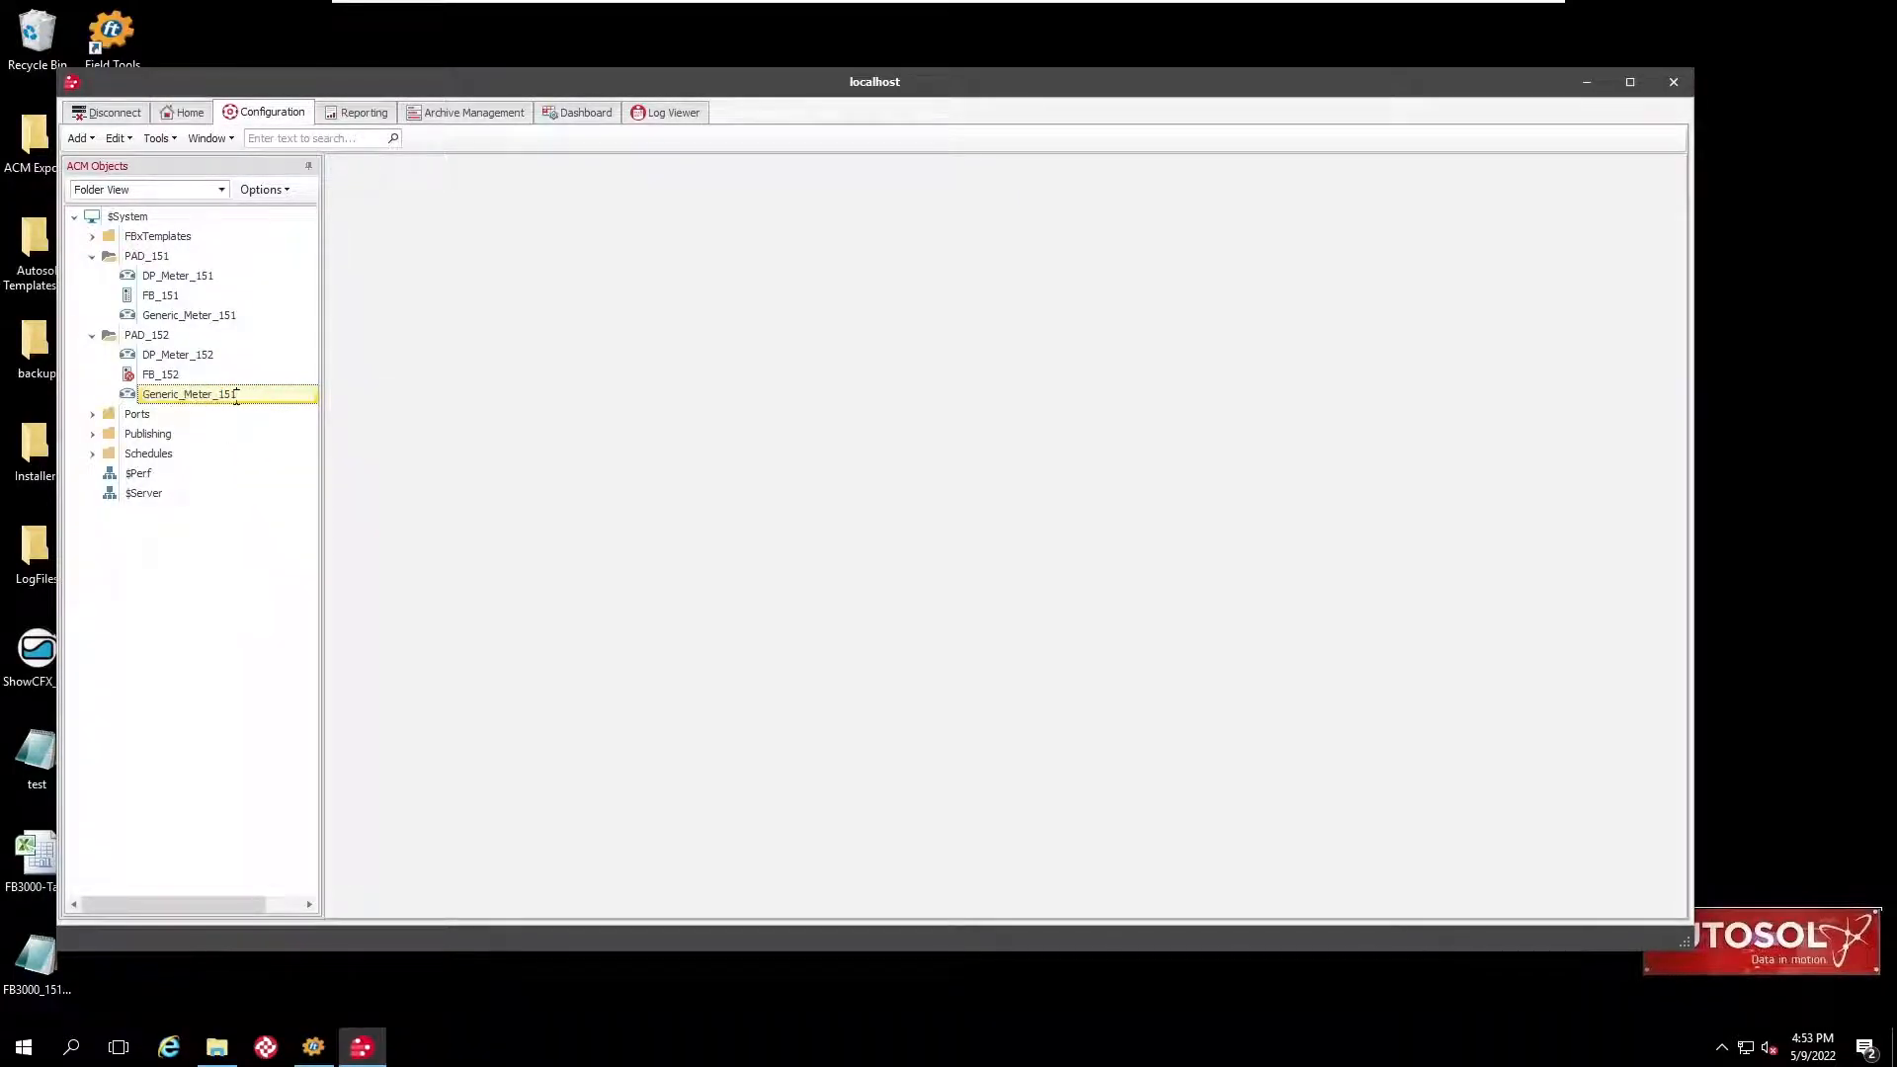
text(2)
key(Return)
Copy the TCPIP 192.168.1.151 (DNP3) port in the Ports folder and name the copy TCPIP 192.168.1.152 (DNP3)
click(92, 415)
right_click(183, 445)
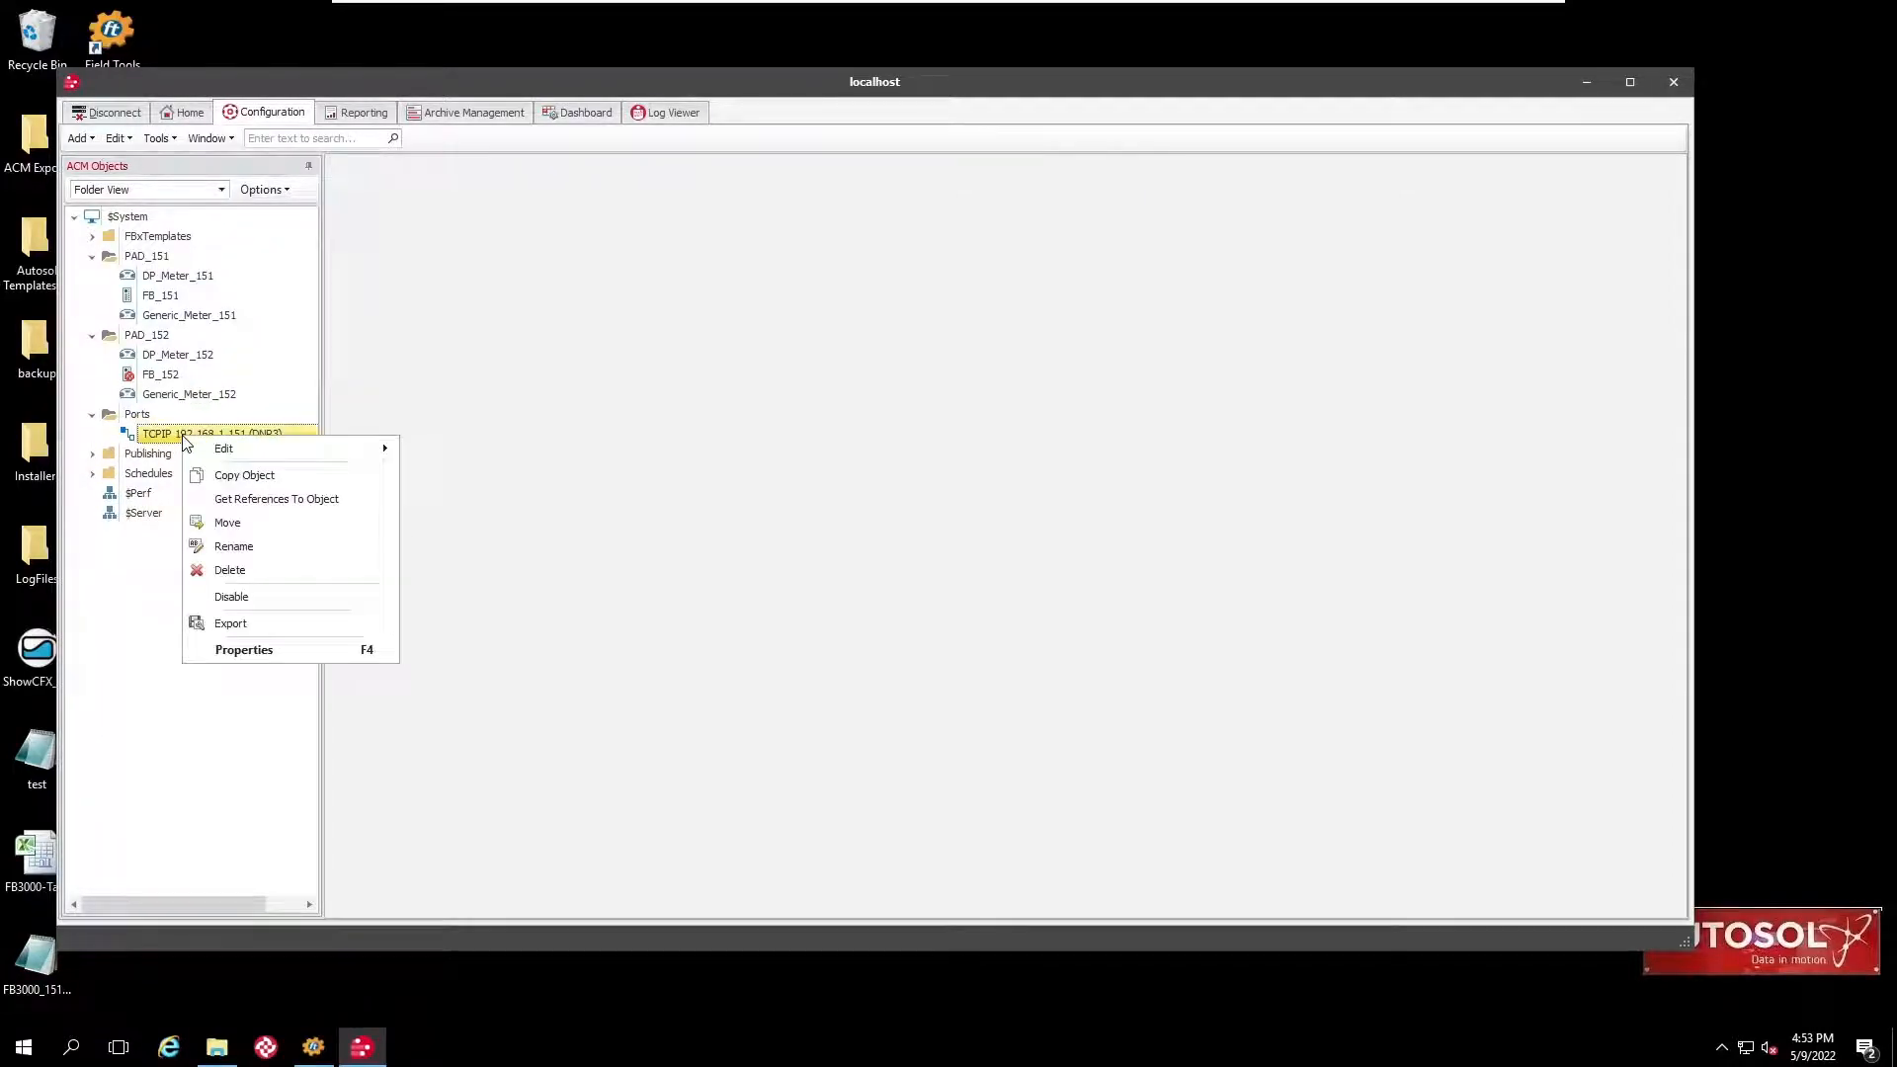
click(240, 477)
key(Return)
click(213, 455)
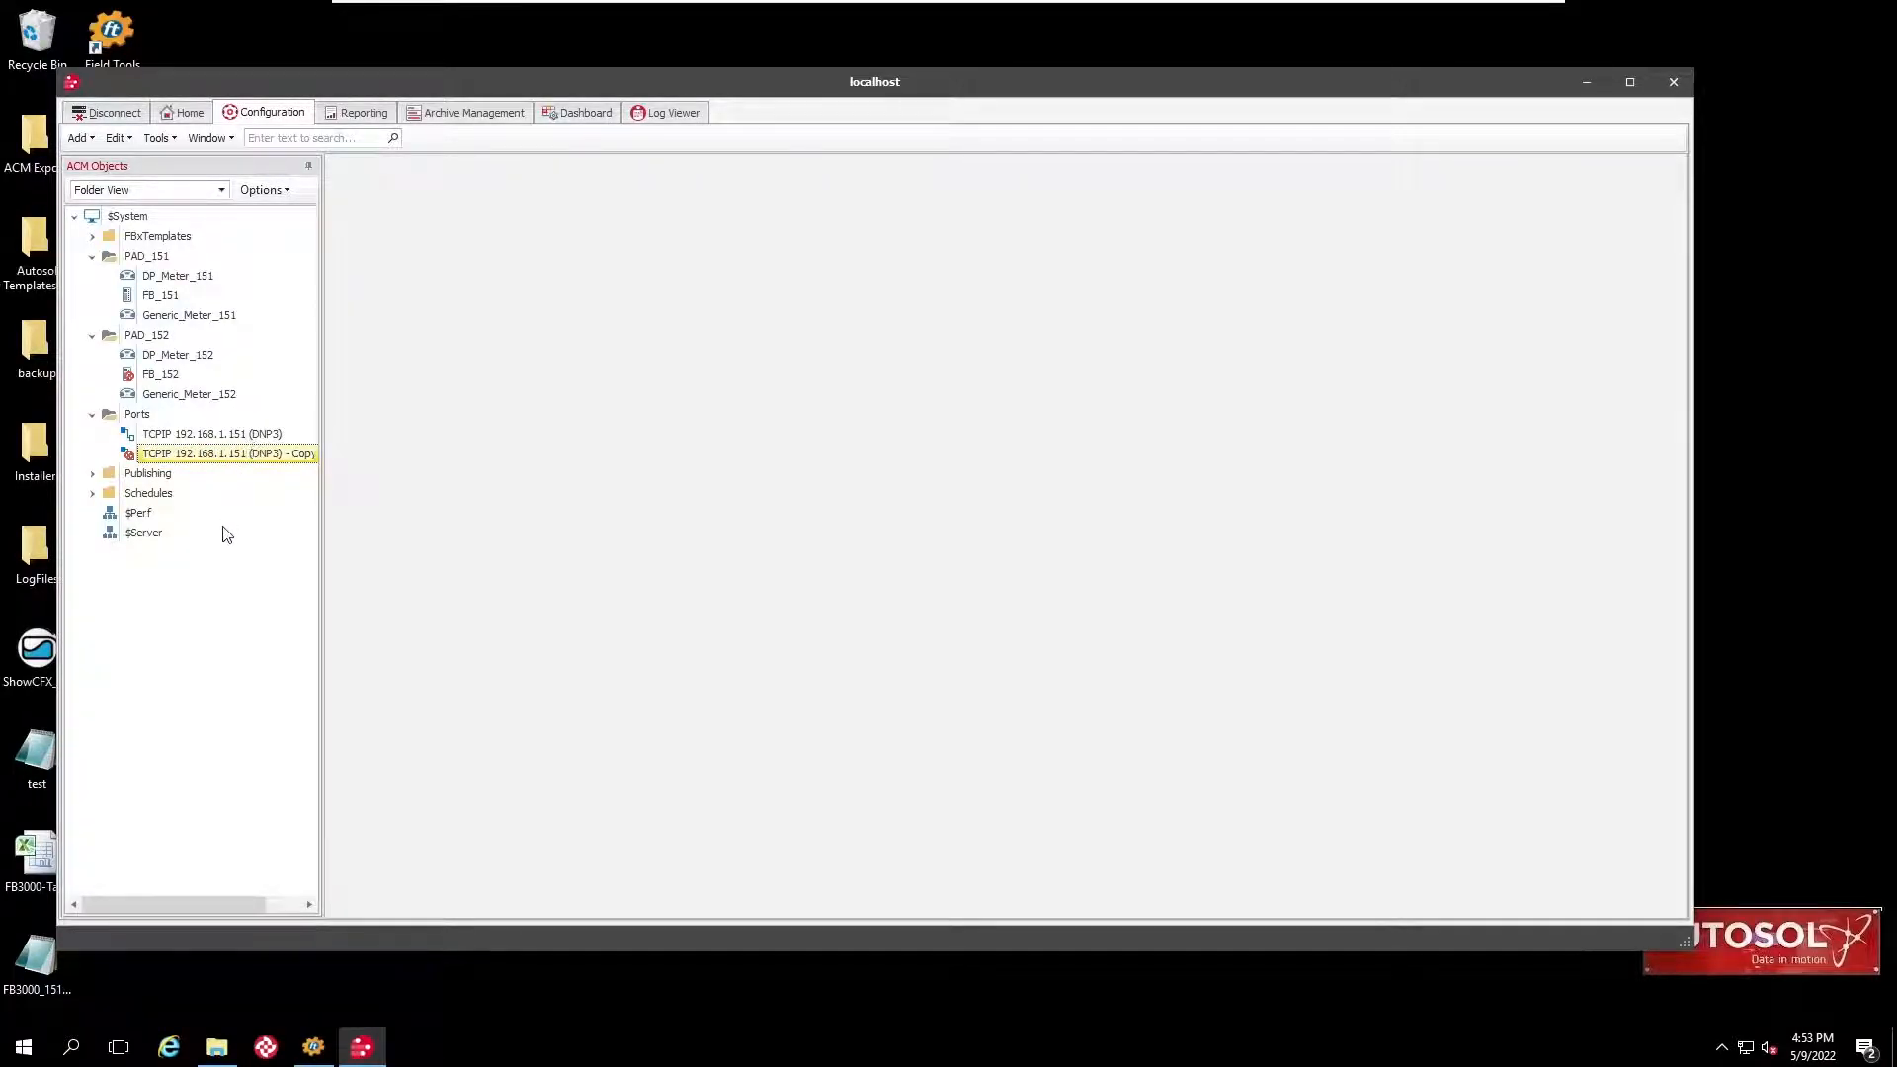
key(BackSpace)
text(2)
drag(285, 452, 316, 454)
key(BackSpace)
key(Return)
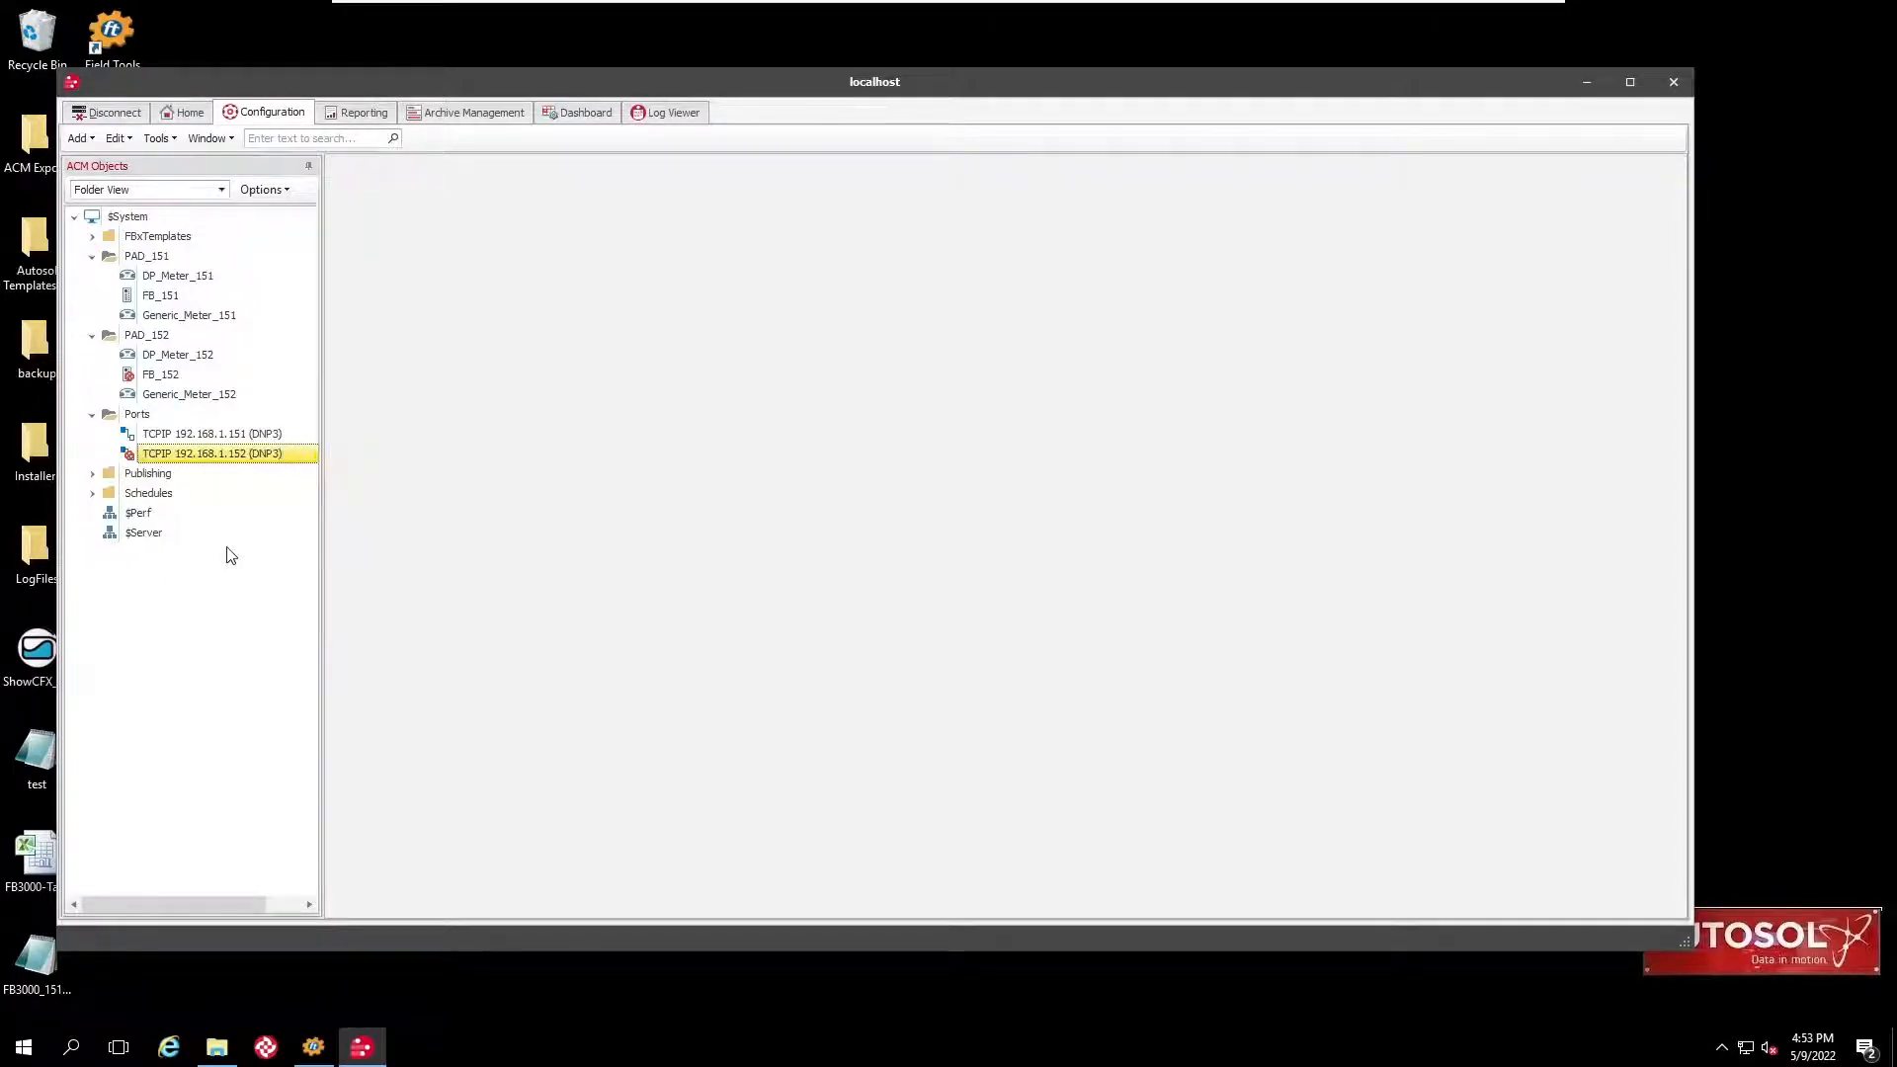
Open the TCPIP 192.168.1.152 (DNP3) port in the form editor and set Host Address 1 to 192.168.1.152
right_click(250, 455)
mouse_move(279, 470)
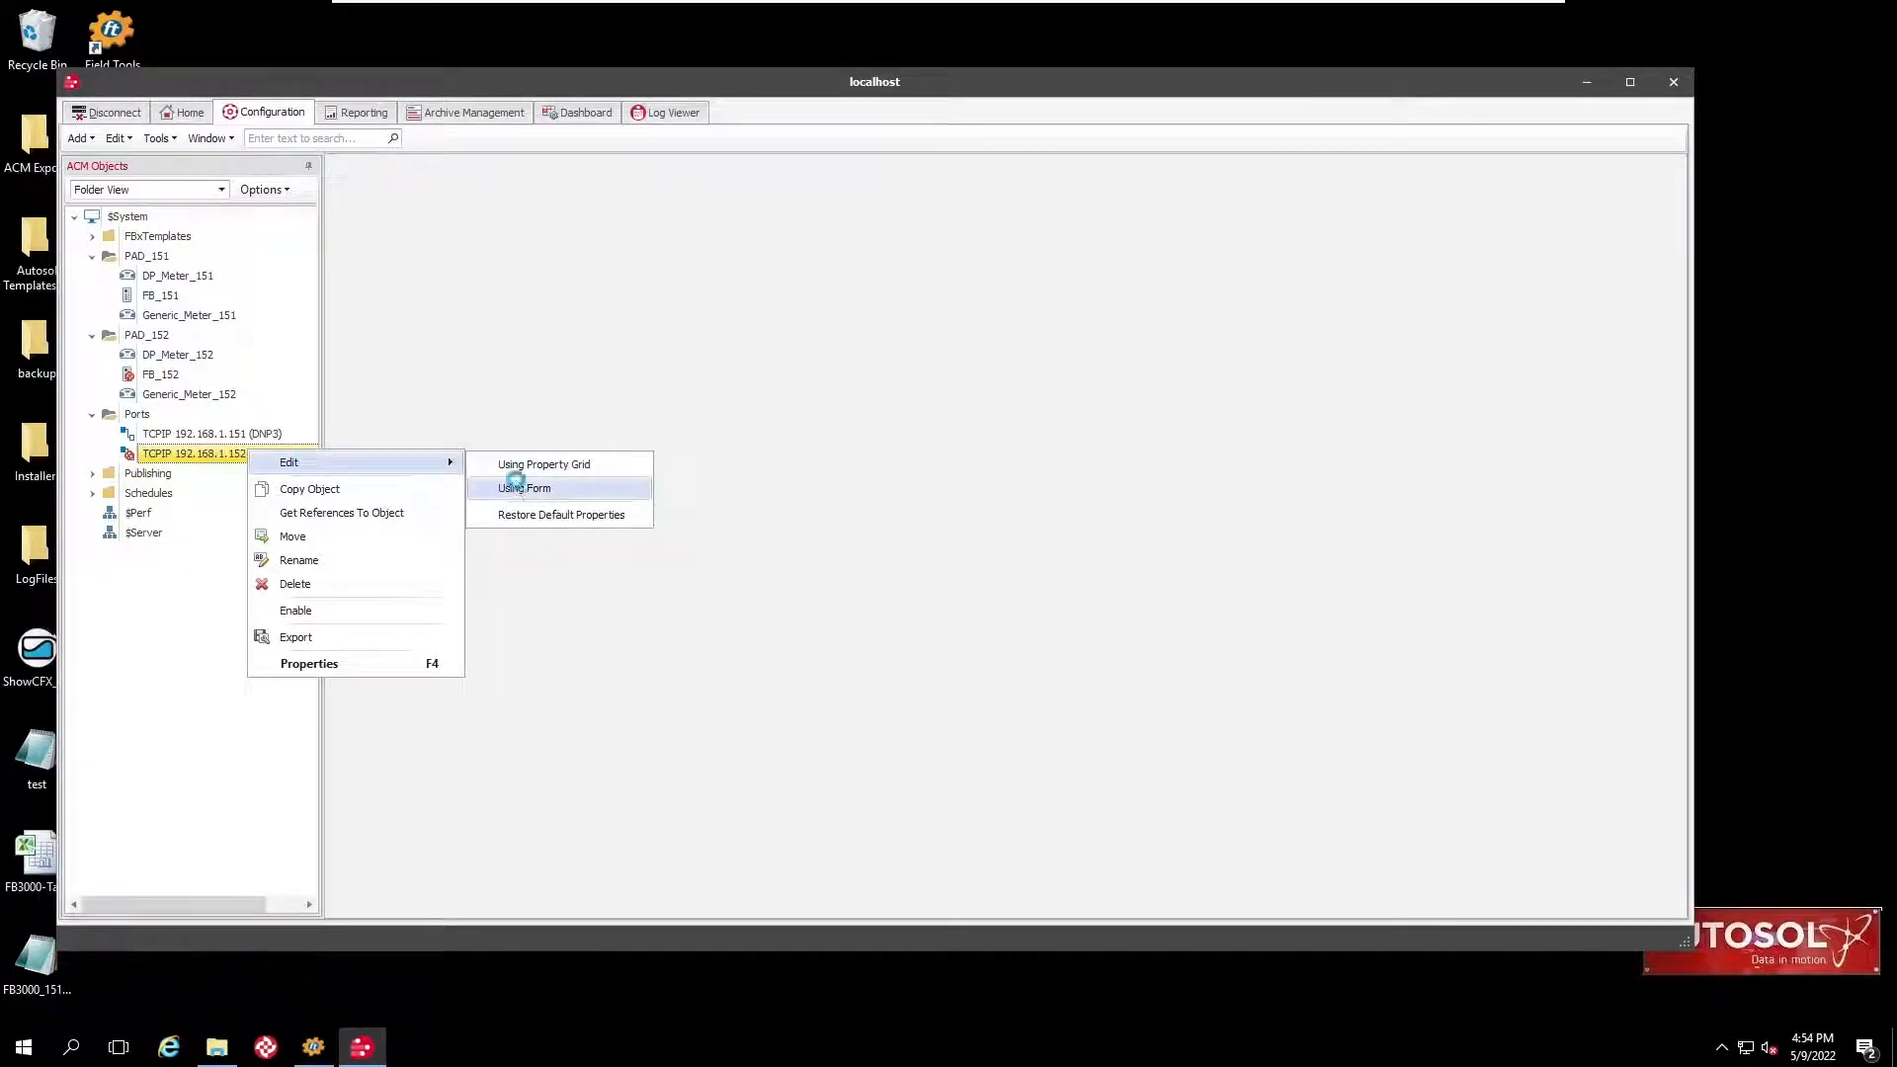
click(521, 488)
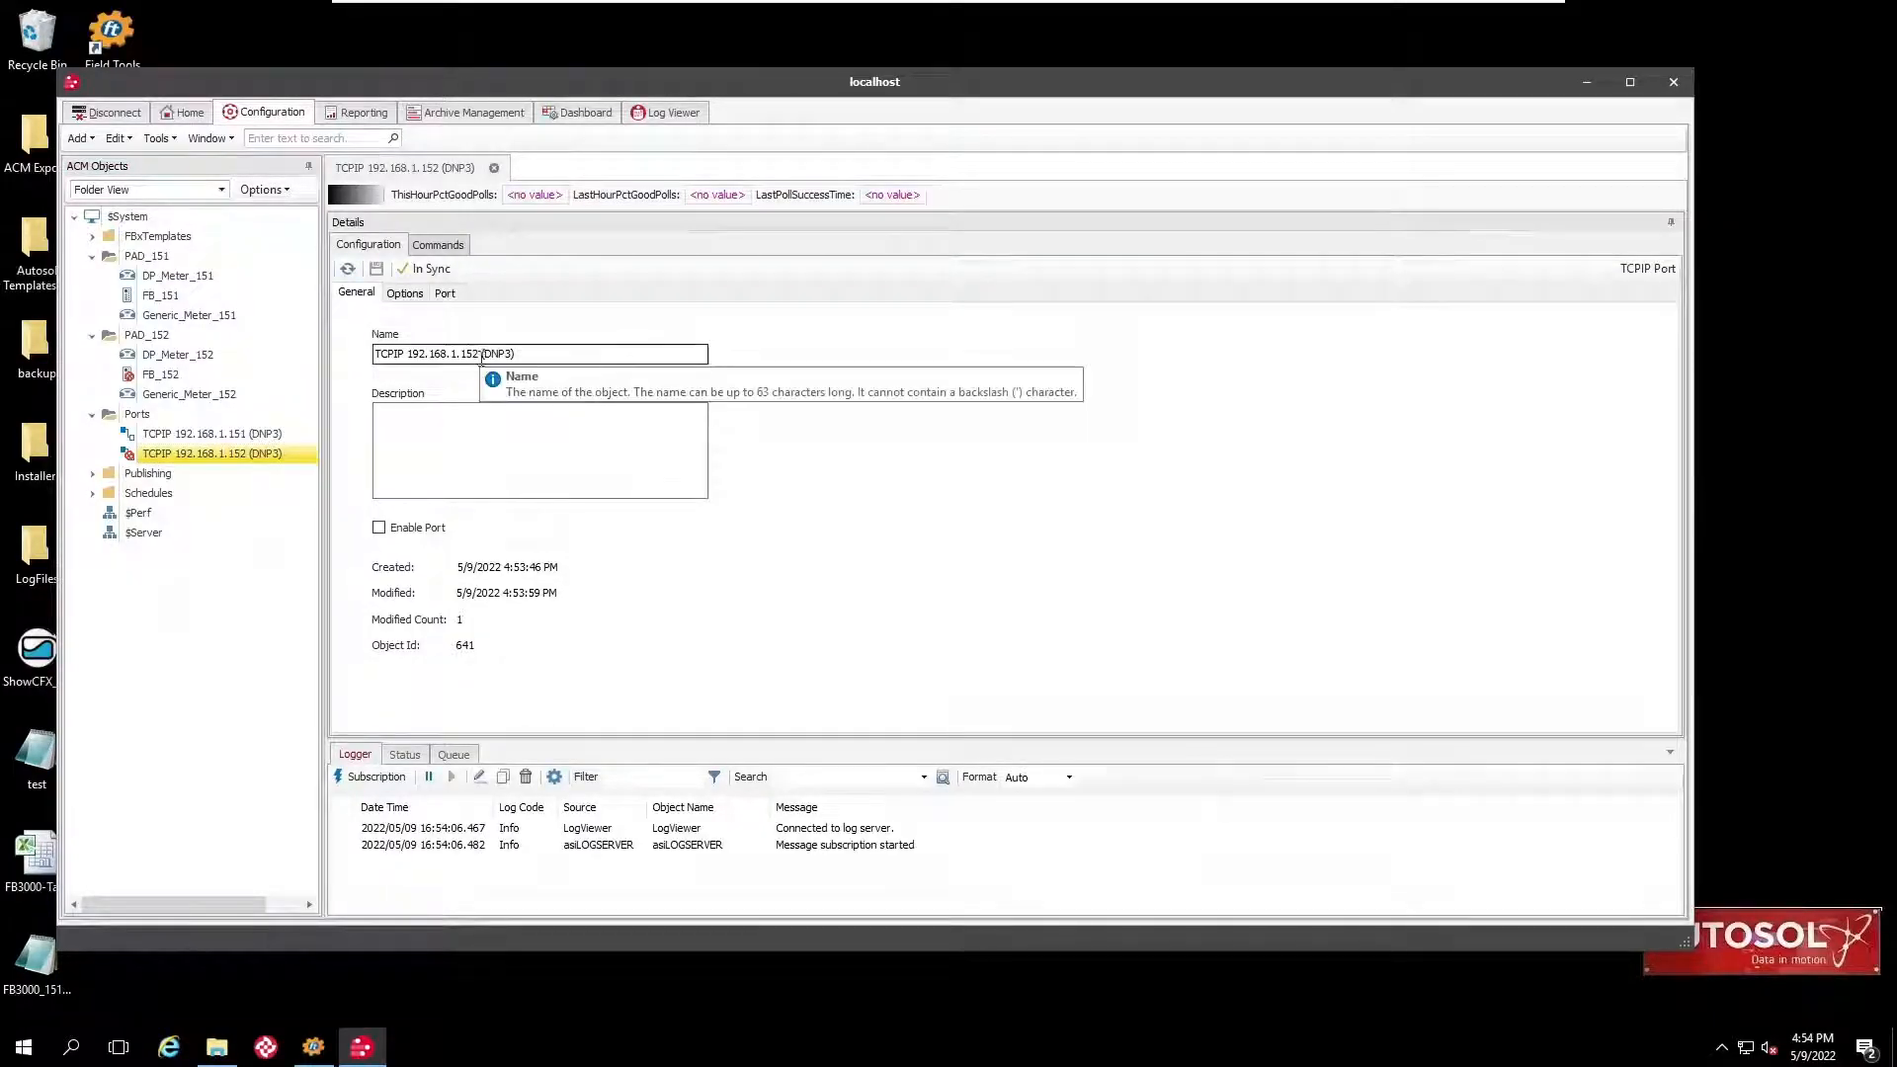
click(404, 294)
click(445, 293)
click(557, 490)
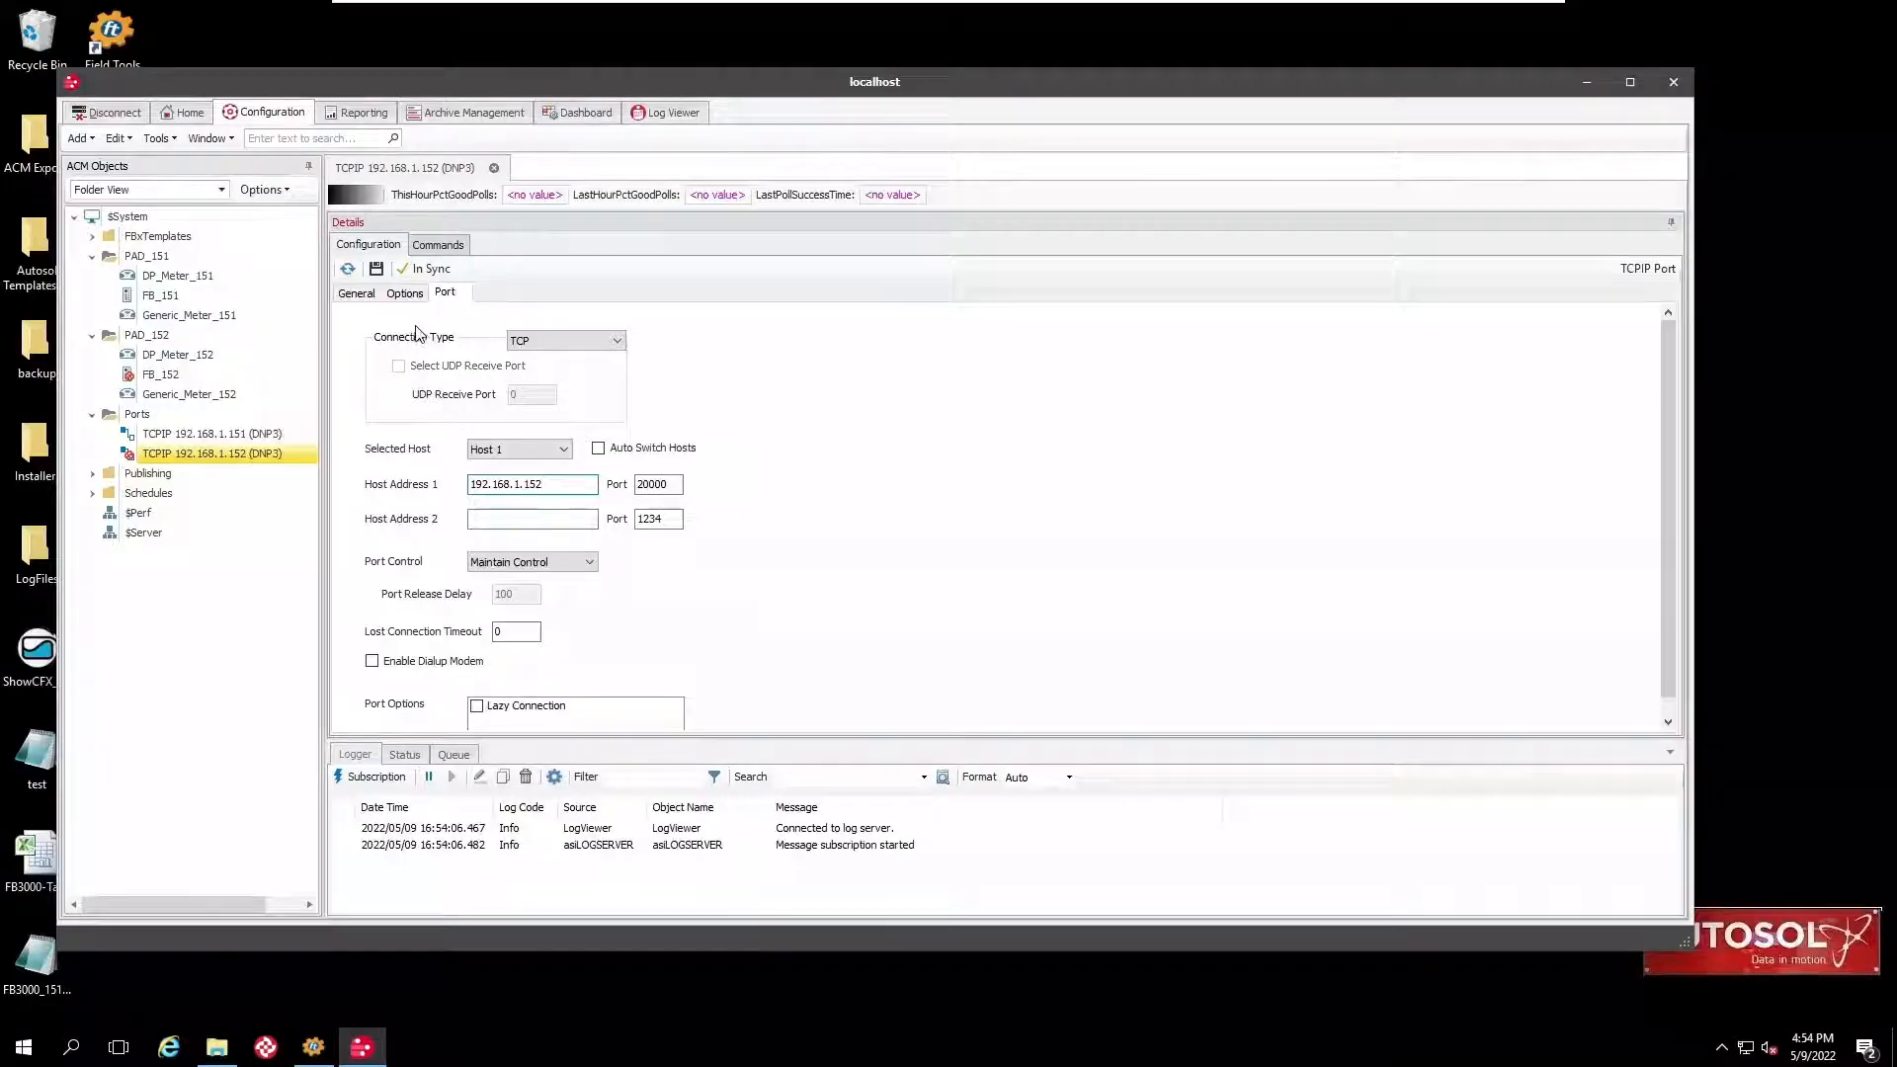
Enable the TCPIP 192.168.1.152 (DNP3) port and apply its changes to the server
click(357, 293)
click(379, 528)
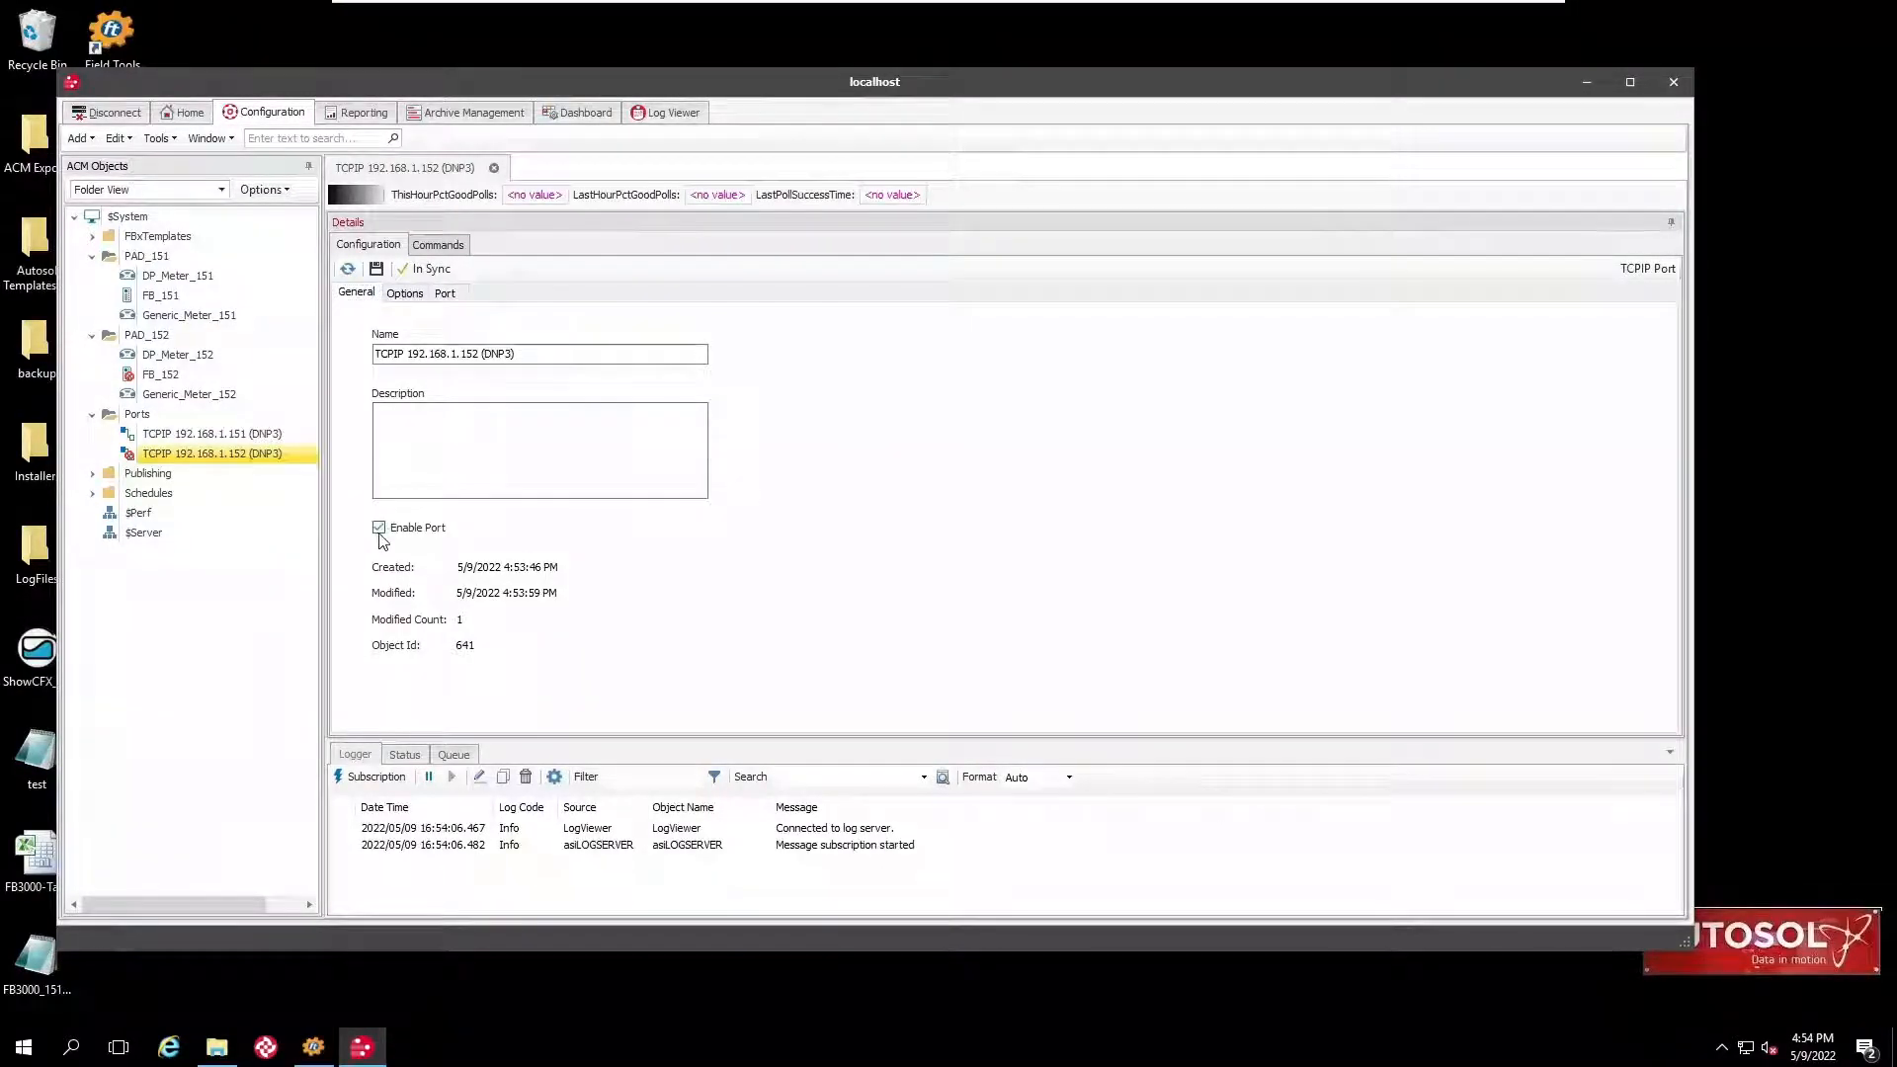
click(377, 269)
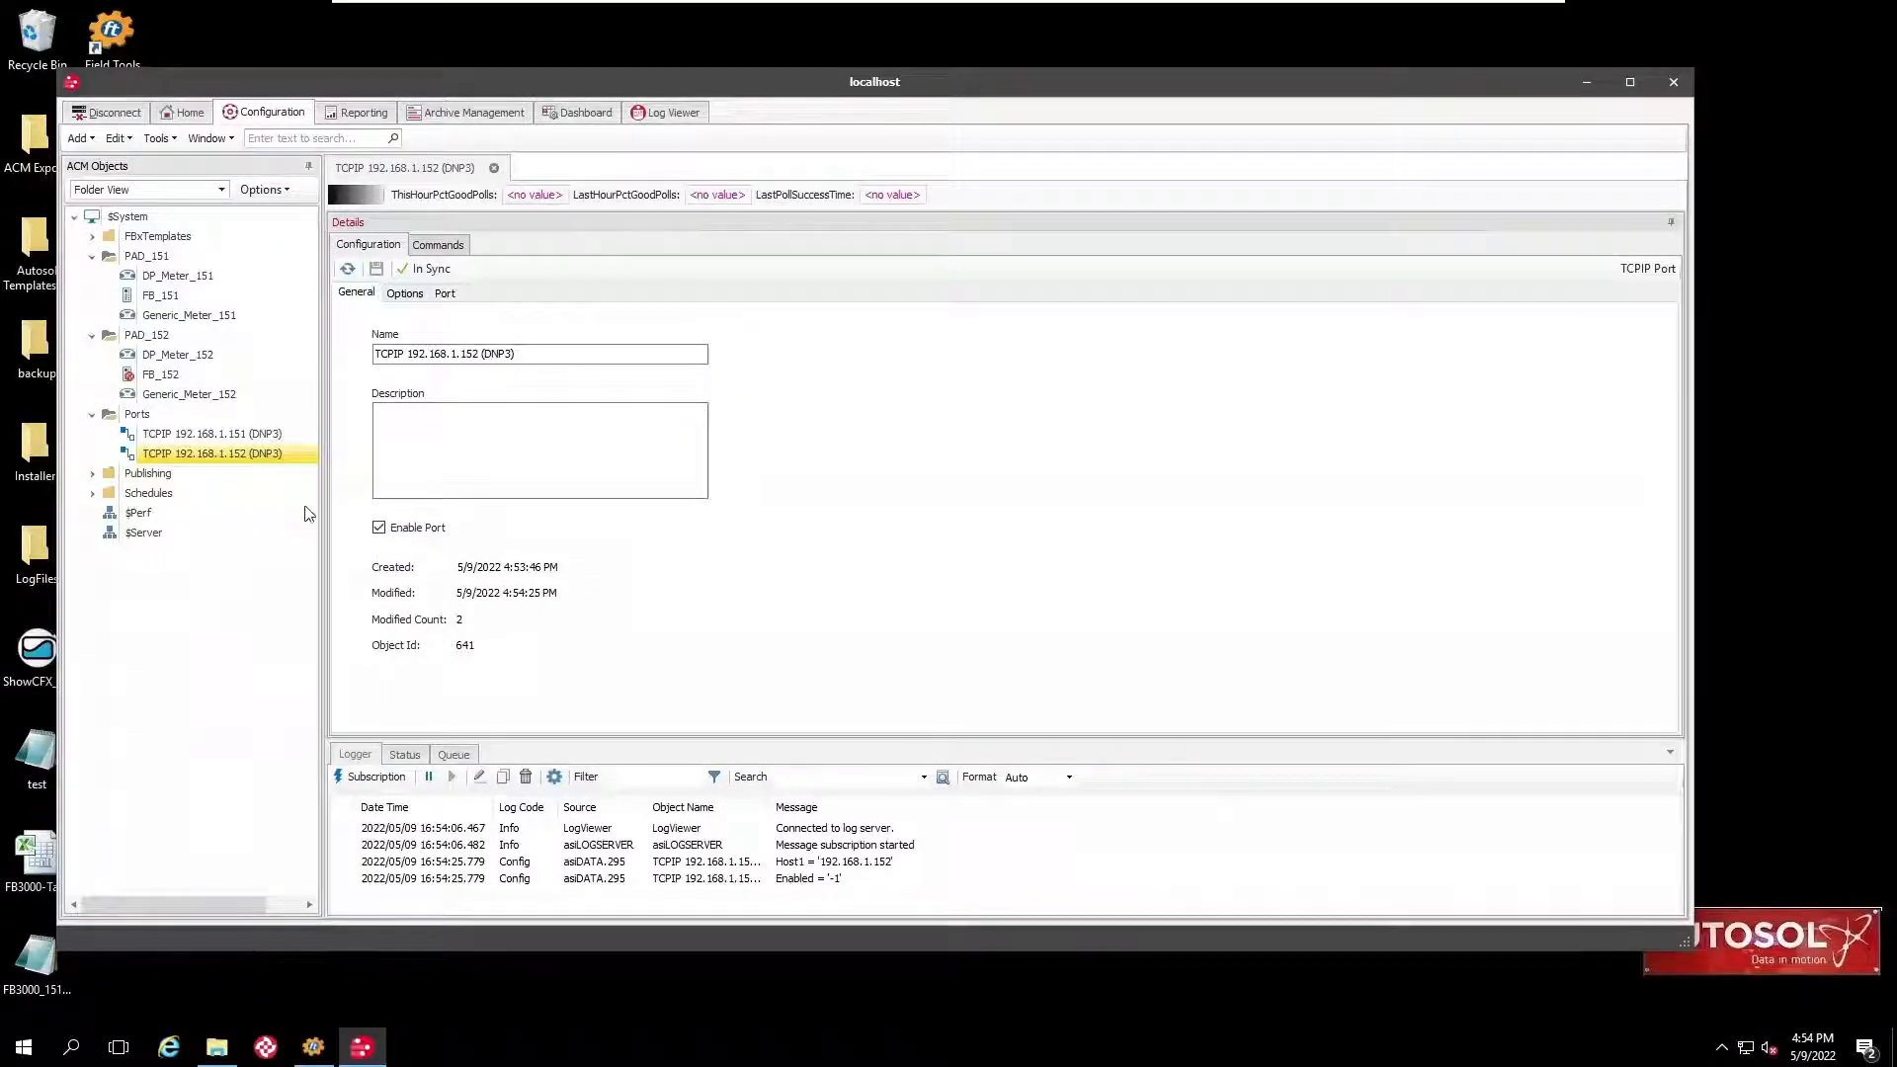
Open FB_152 in the form editor and change its primary connection to the TCPIP 192.168.1.152 (DNP3) port
click(151, 378)
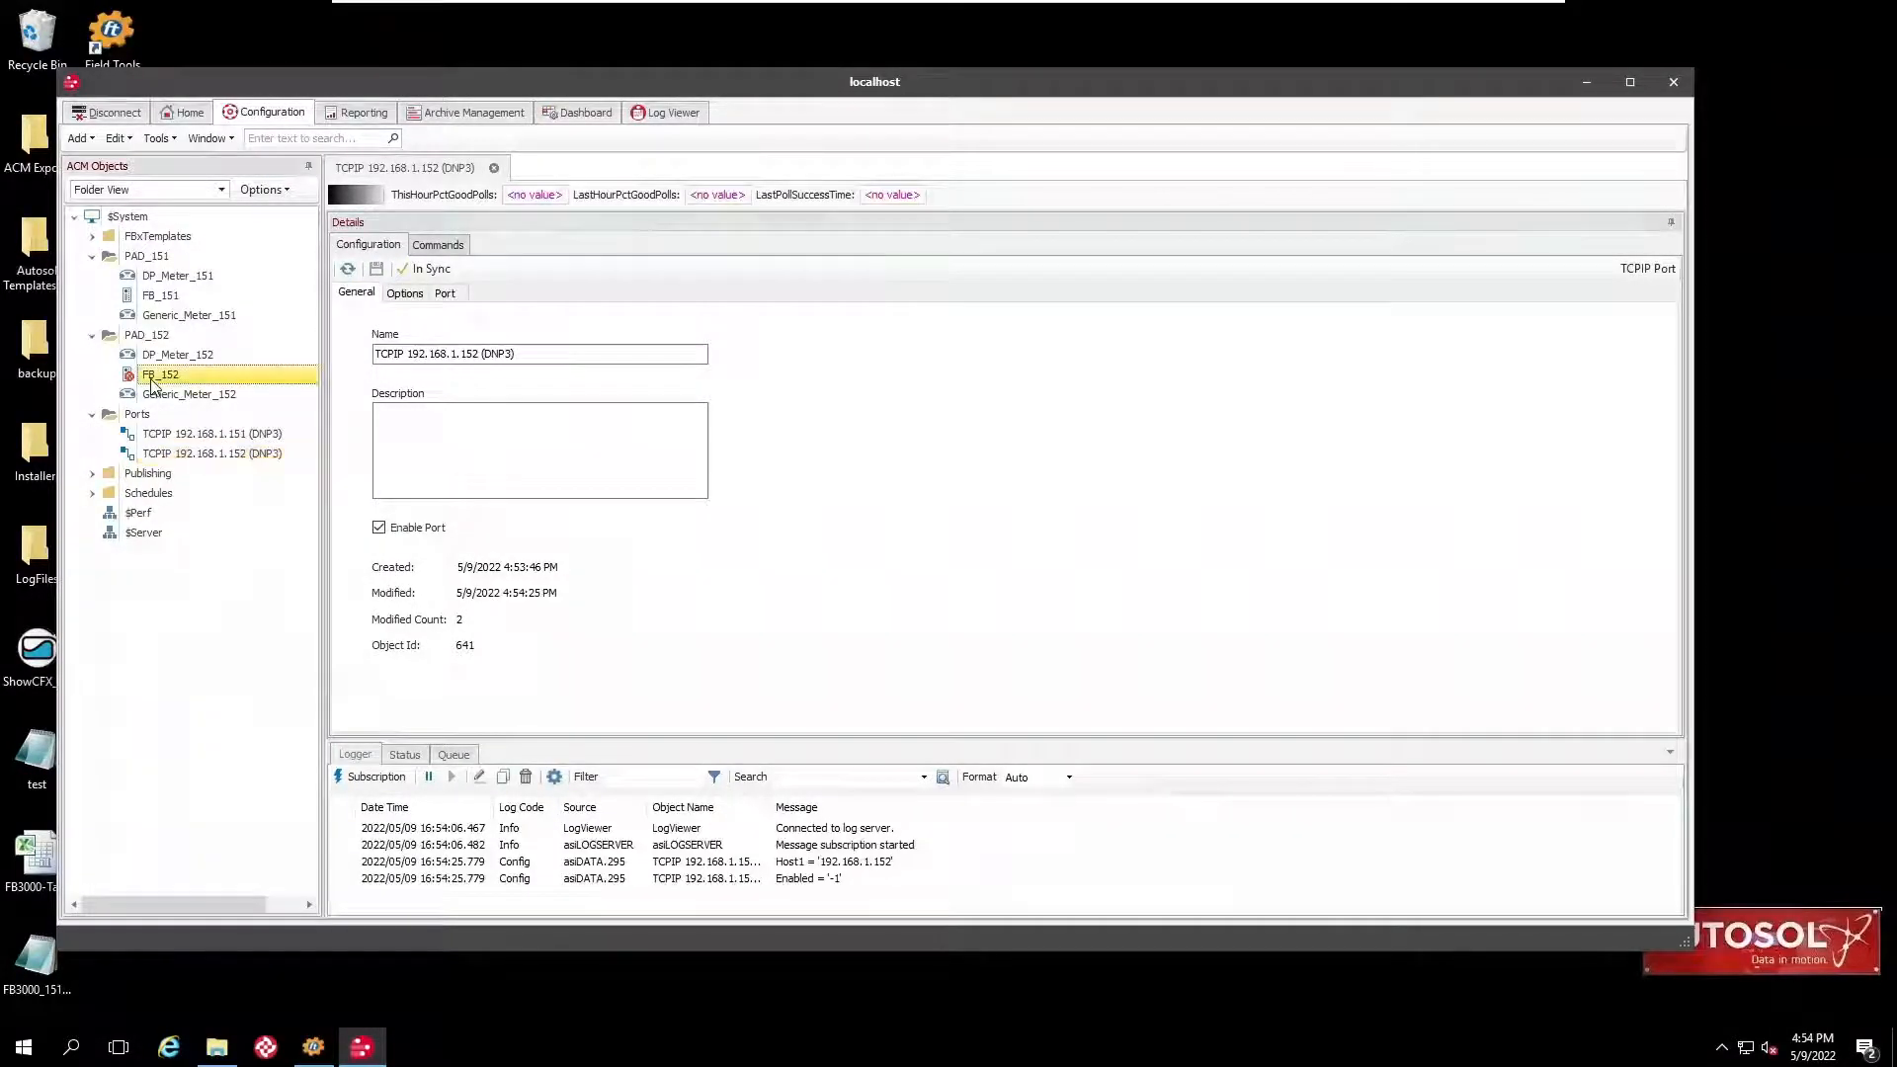
right_click(151, 380)
mouse_move(202, 393)
click(427, 421)
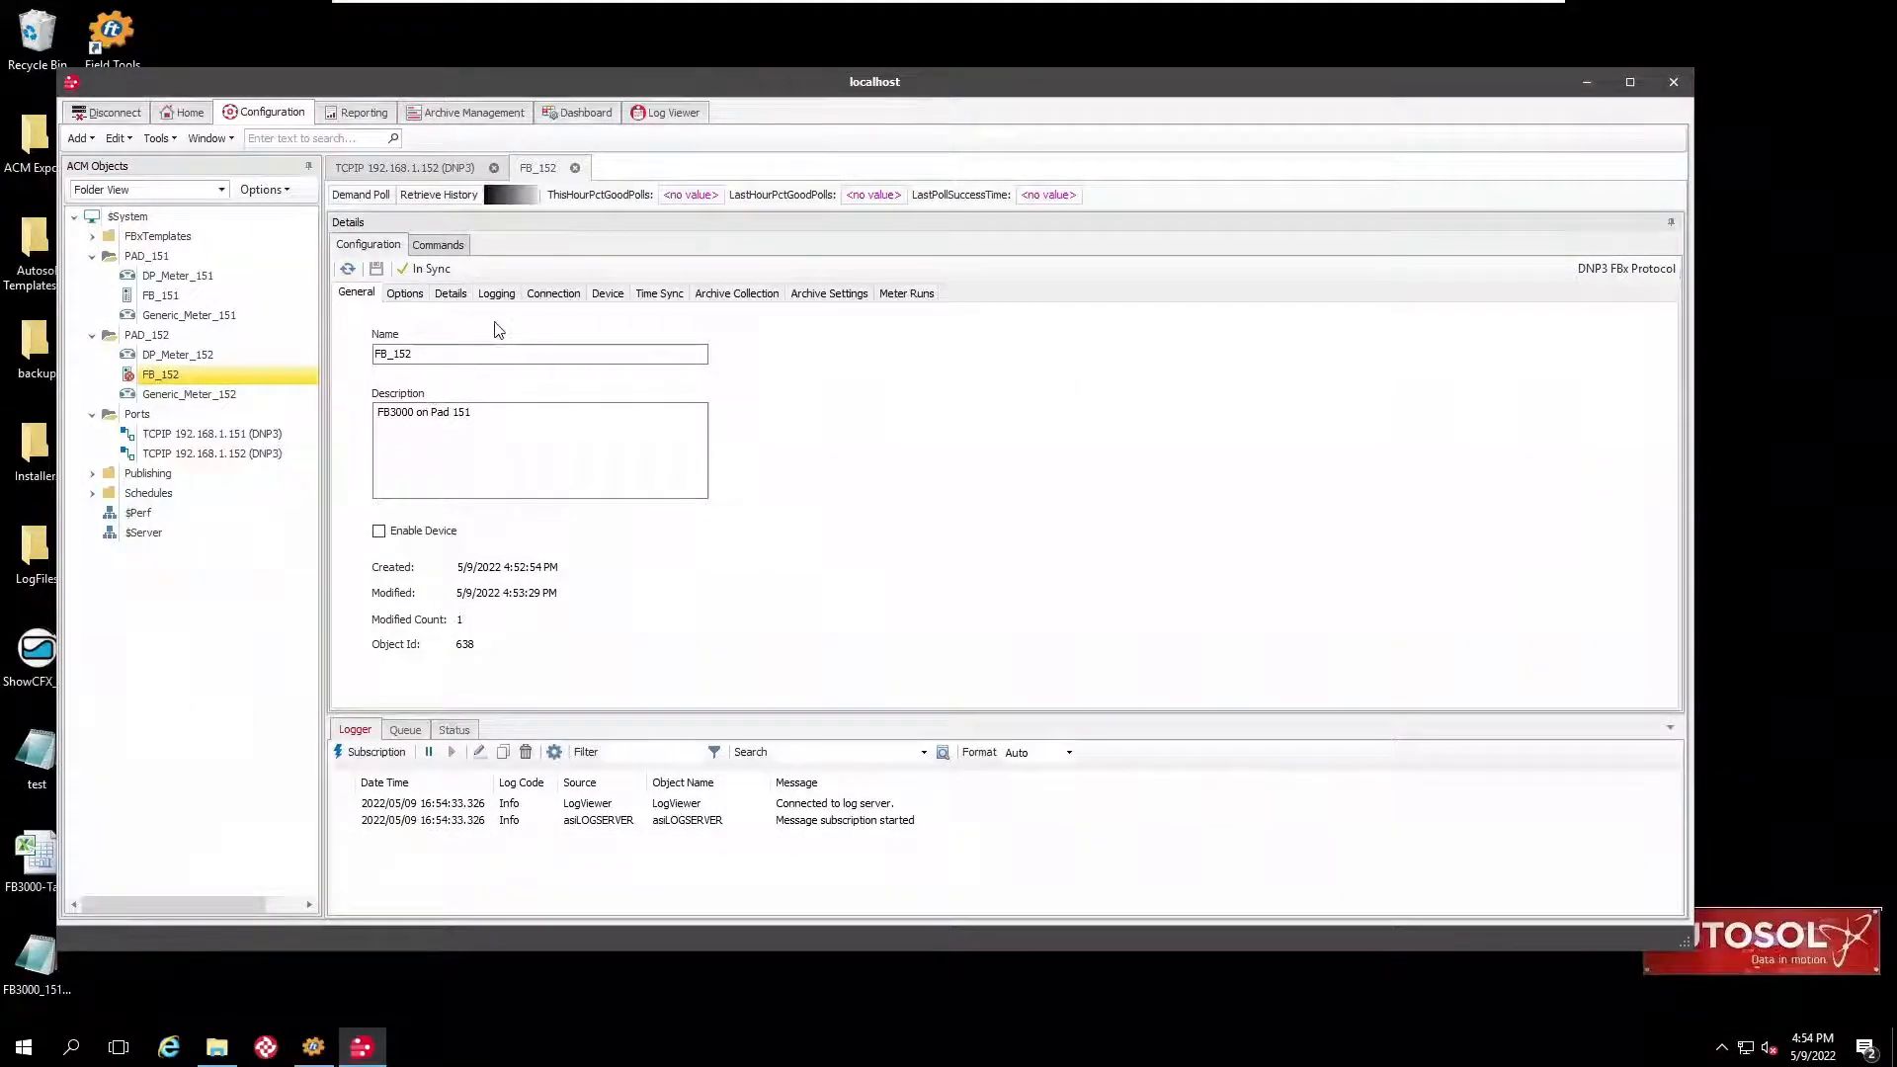
click(551, 295)
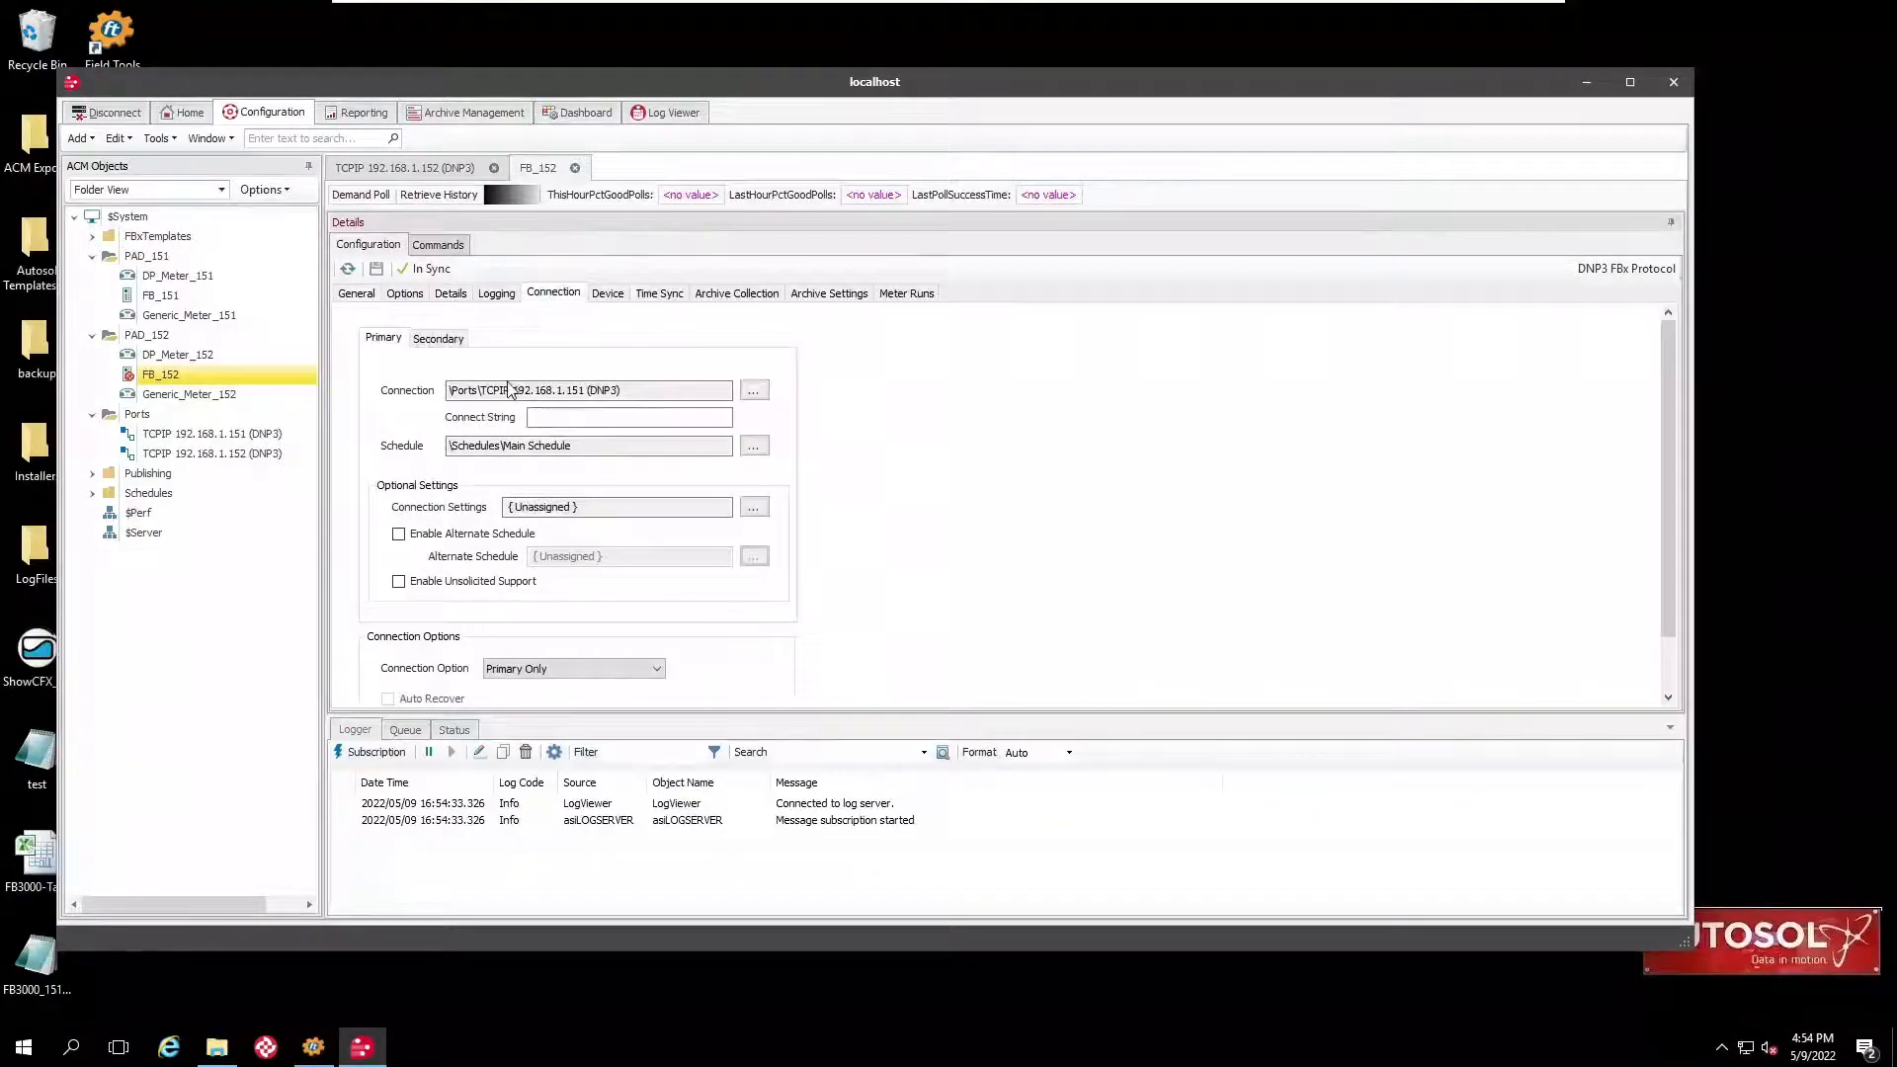
click(749, 392)
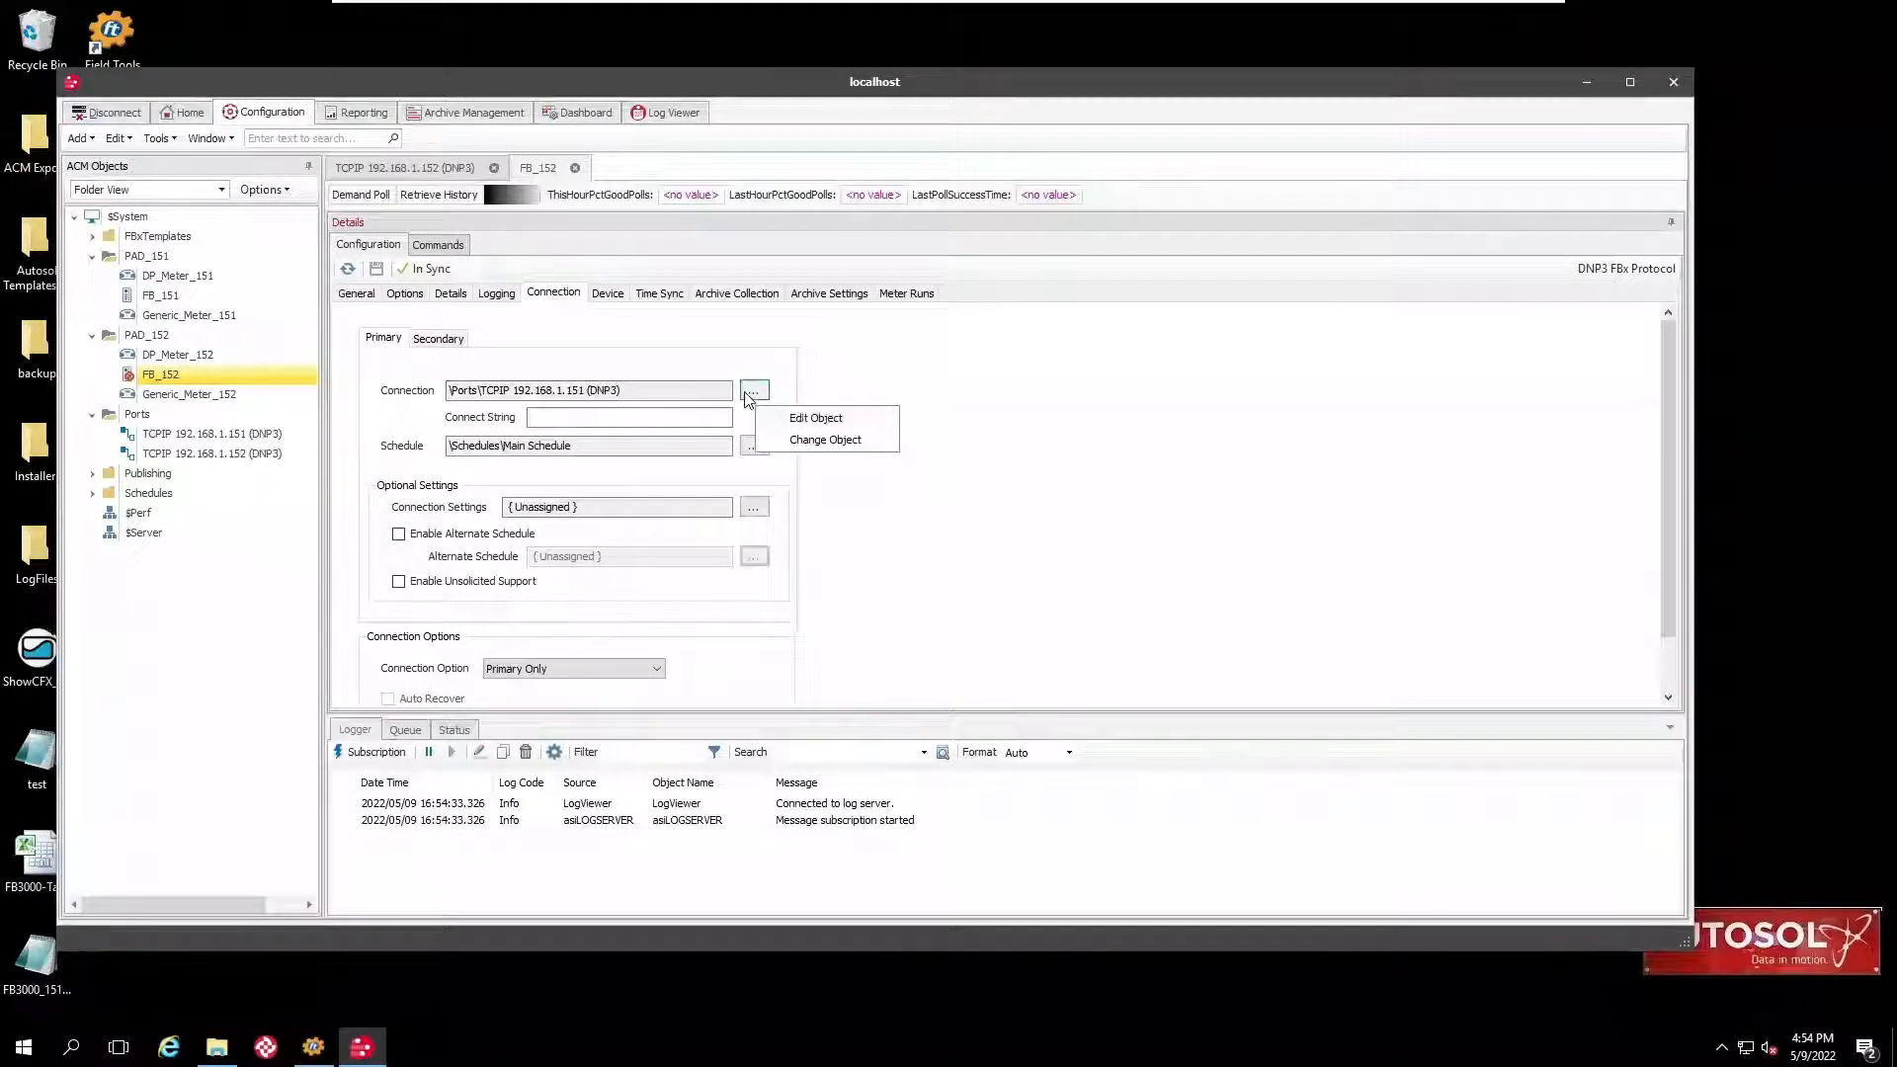
click(808, 440)
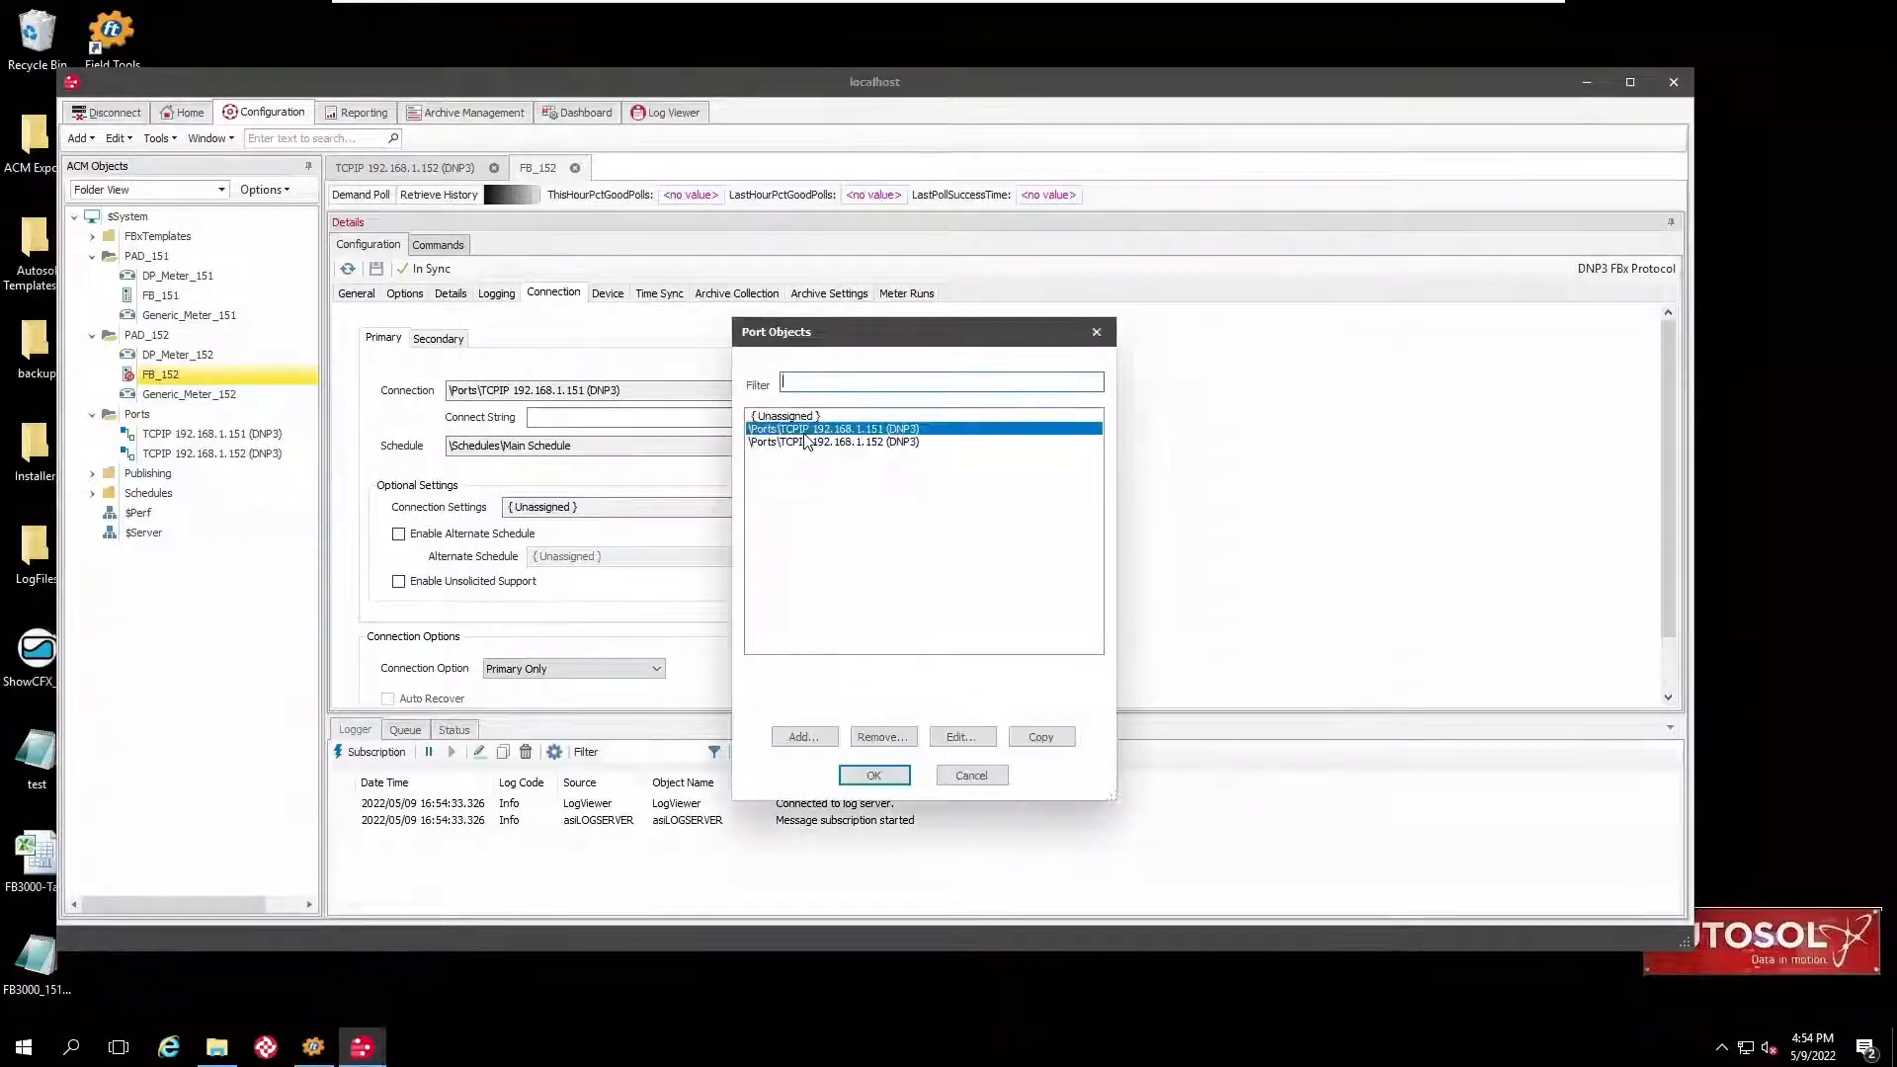
click(861, 444)
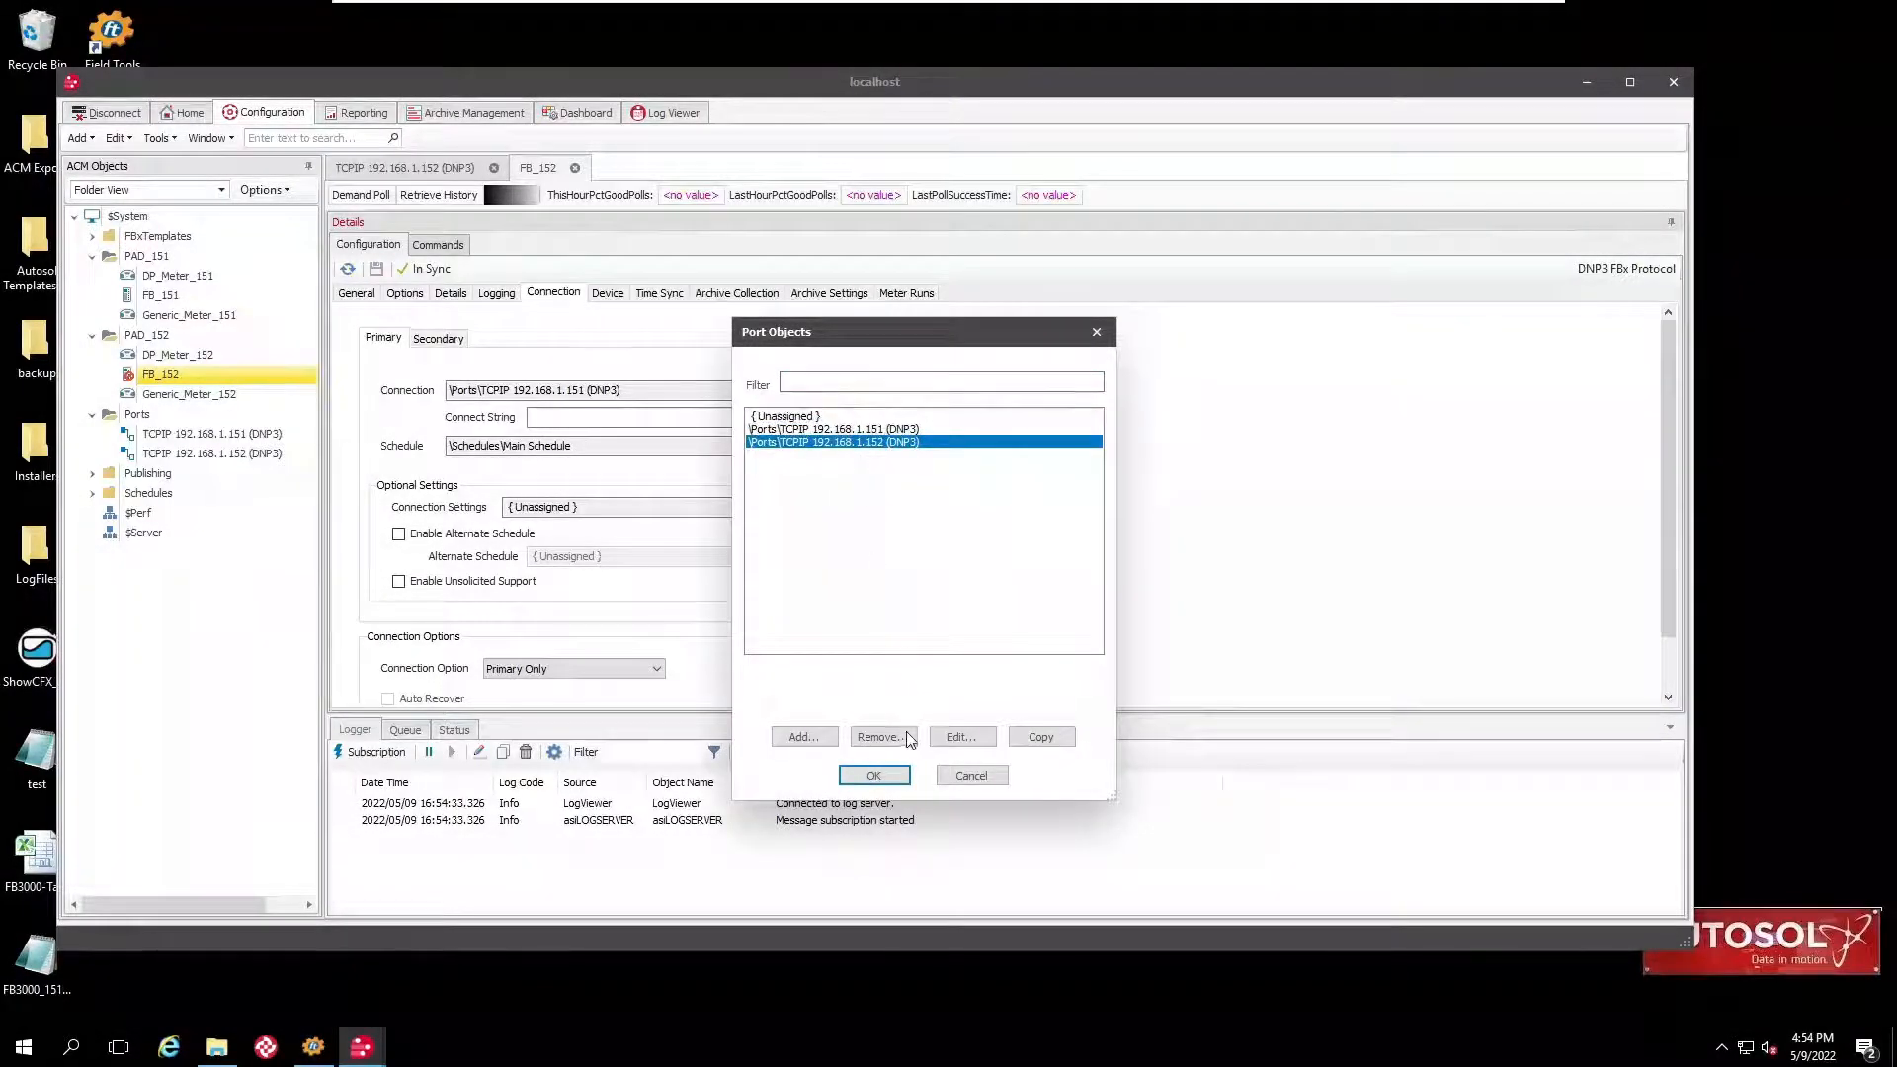
click(874, 777)
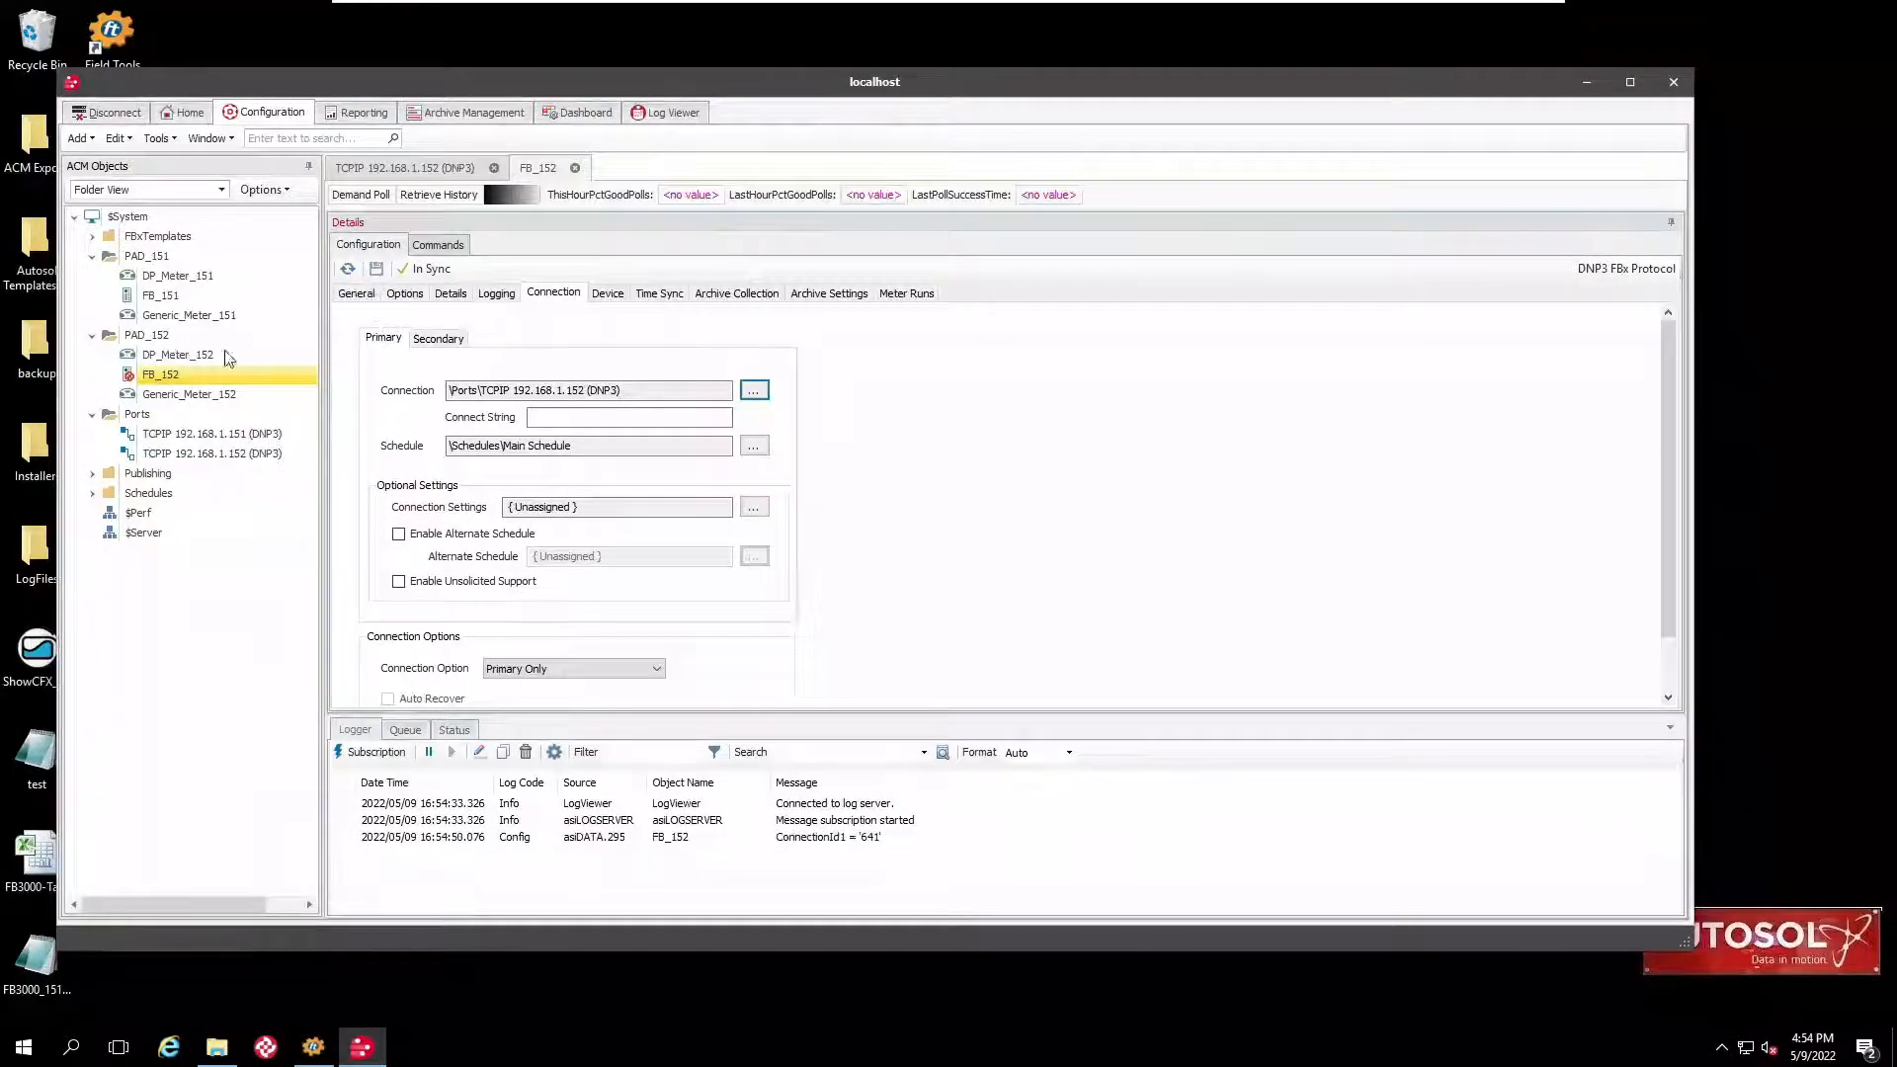
Enable the FB_152 device in its general settings and apply the changes to the server
click(357, 294)
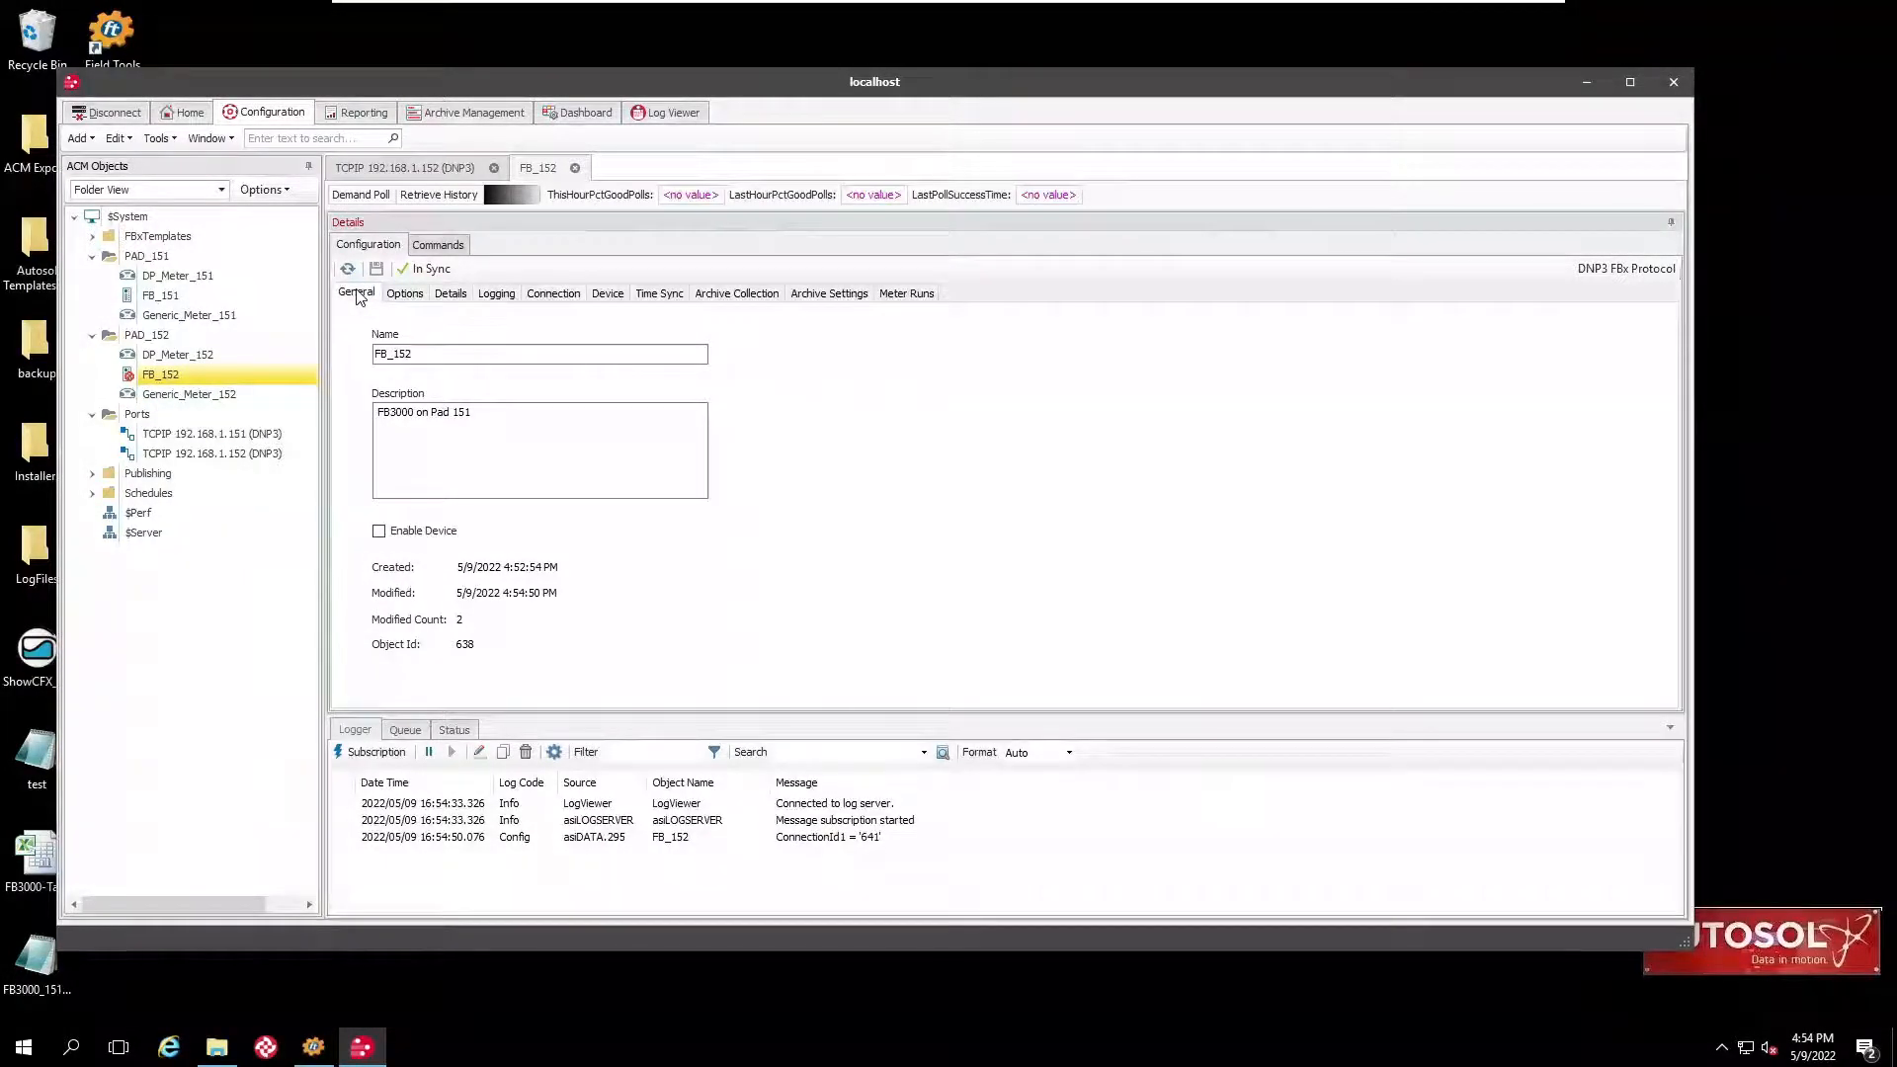
click(381, 531)
click(376, 271)
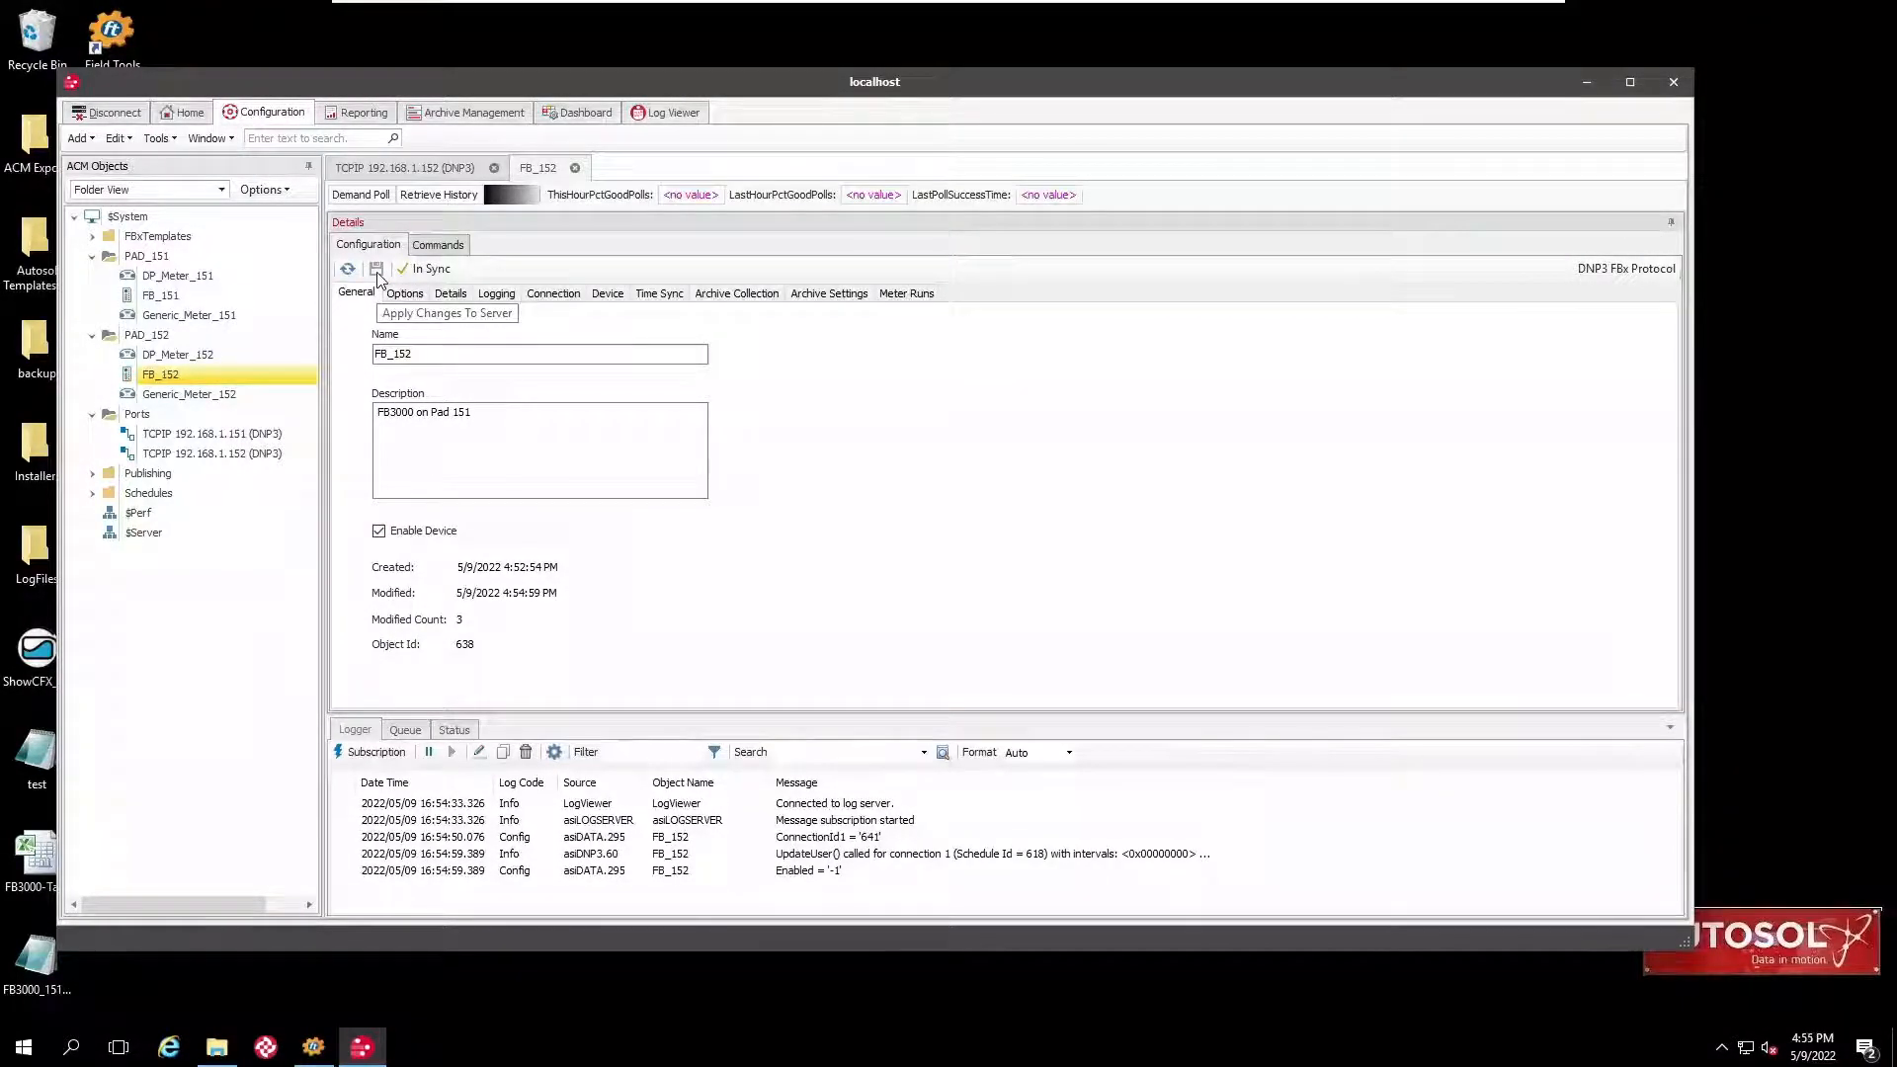
Execute the Test Communication command on the FB_152 device
click(425, 253)
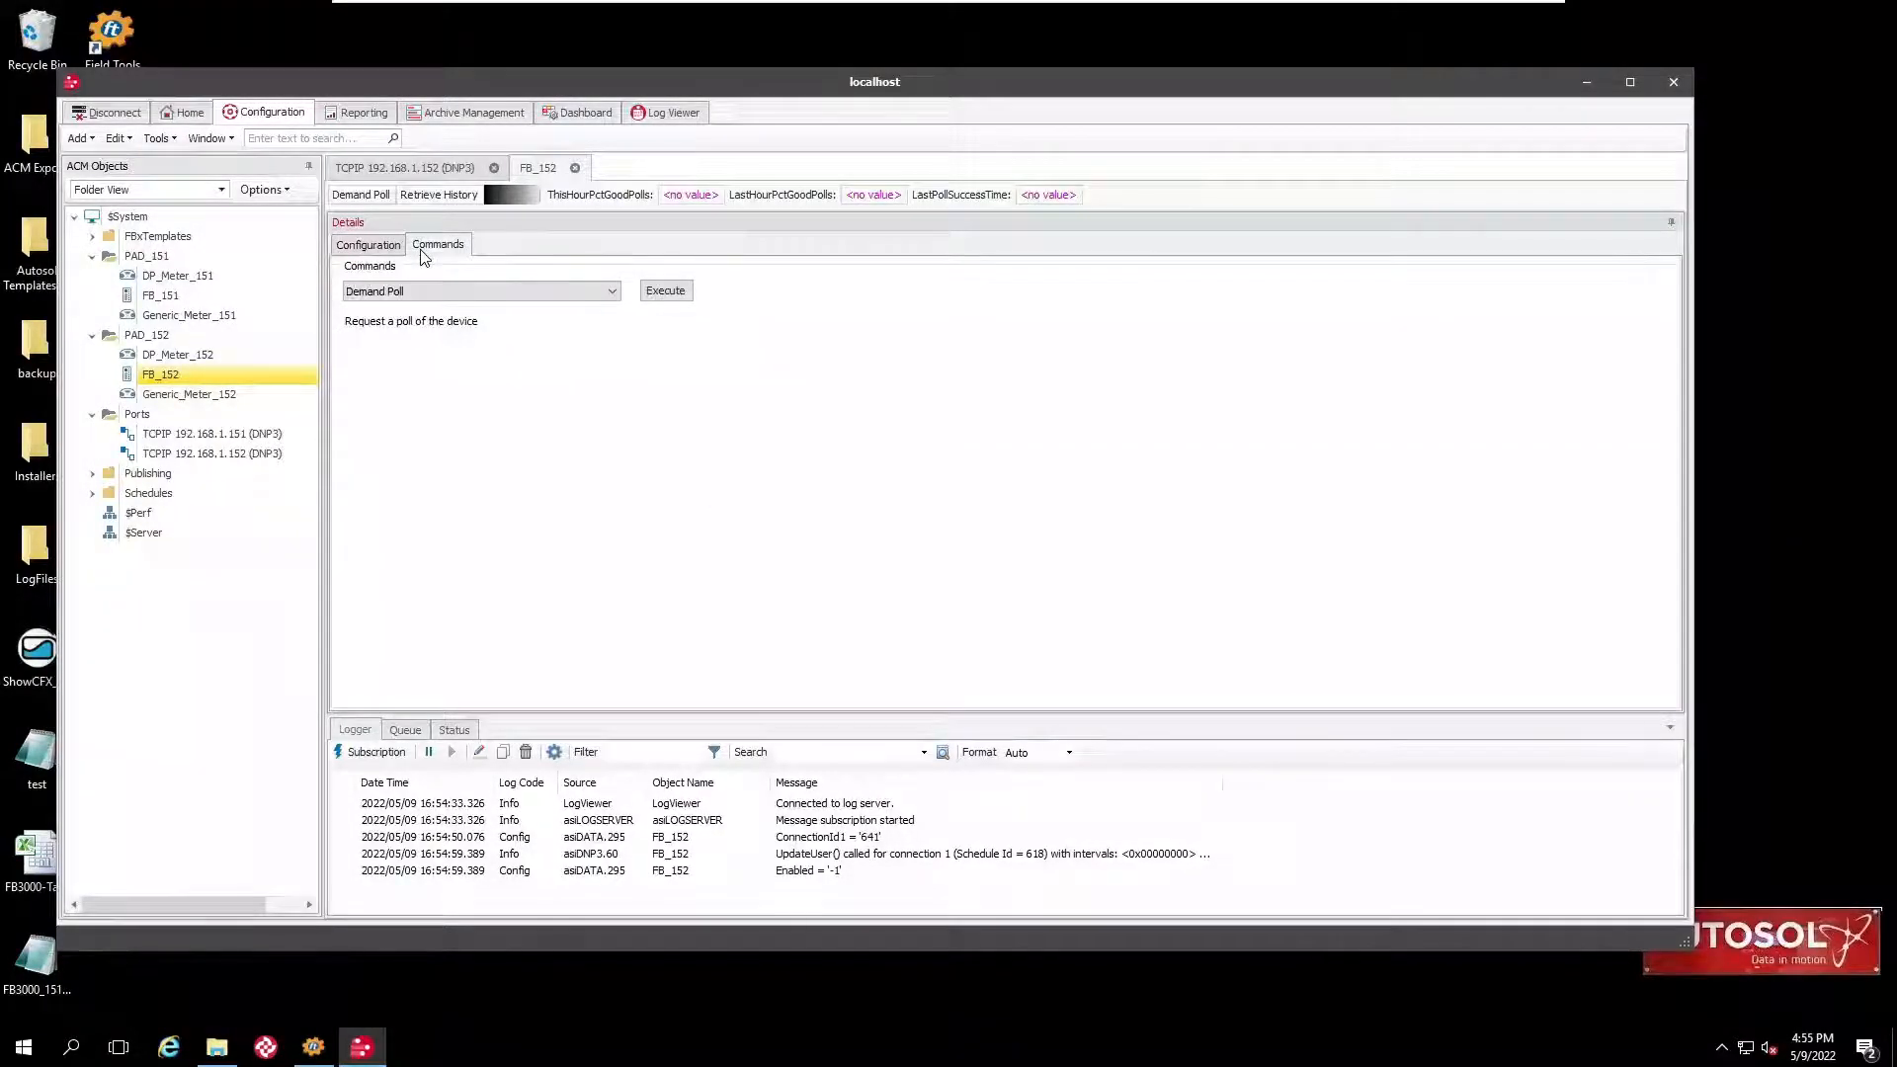
click(439, 286)
click(474, 310)
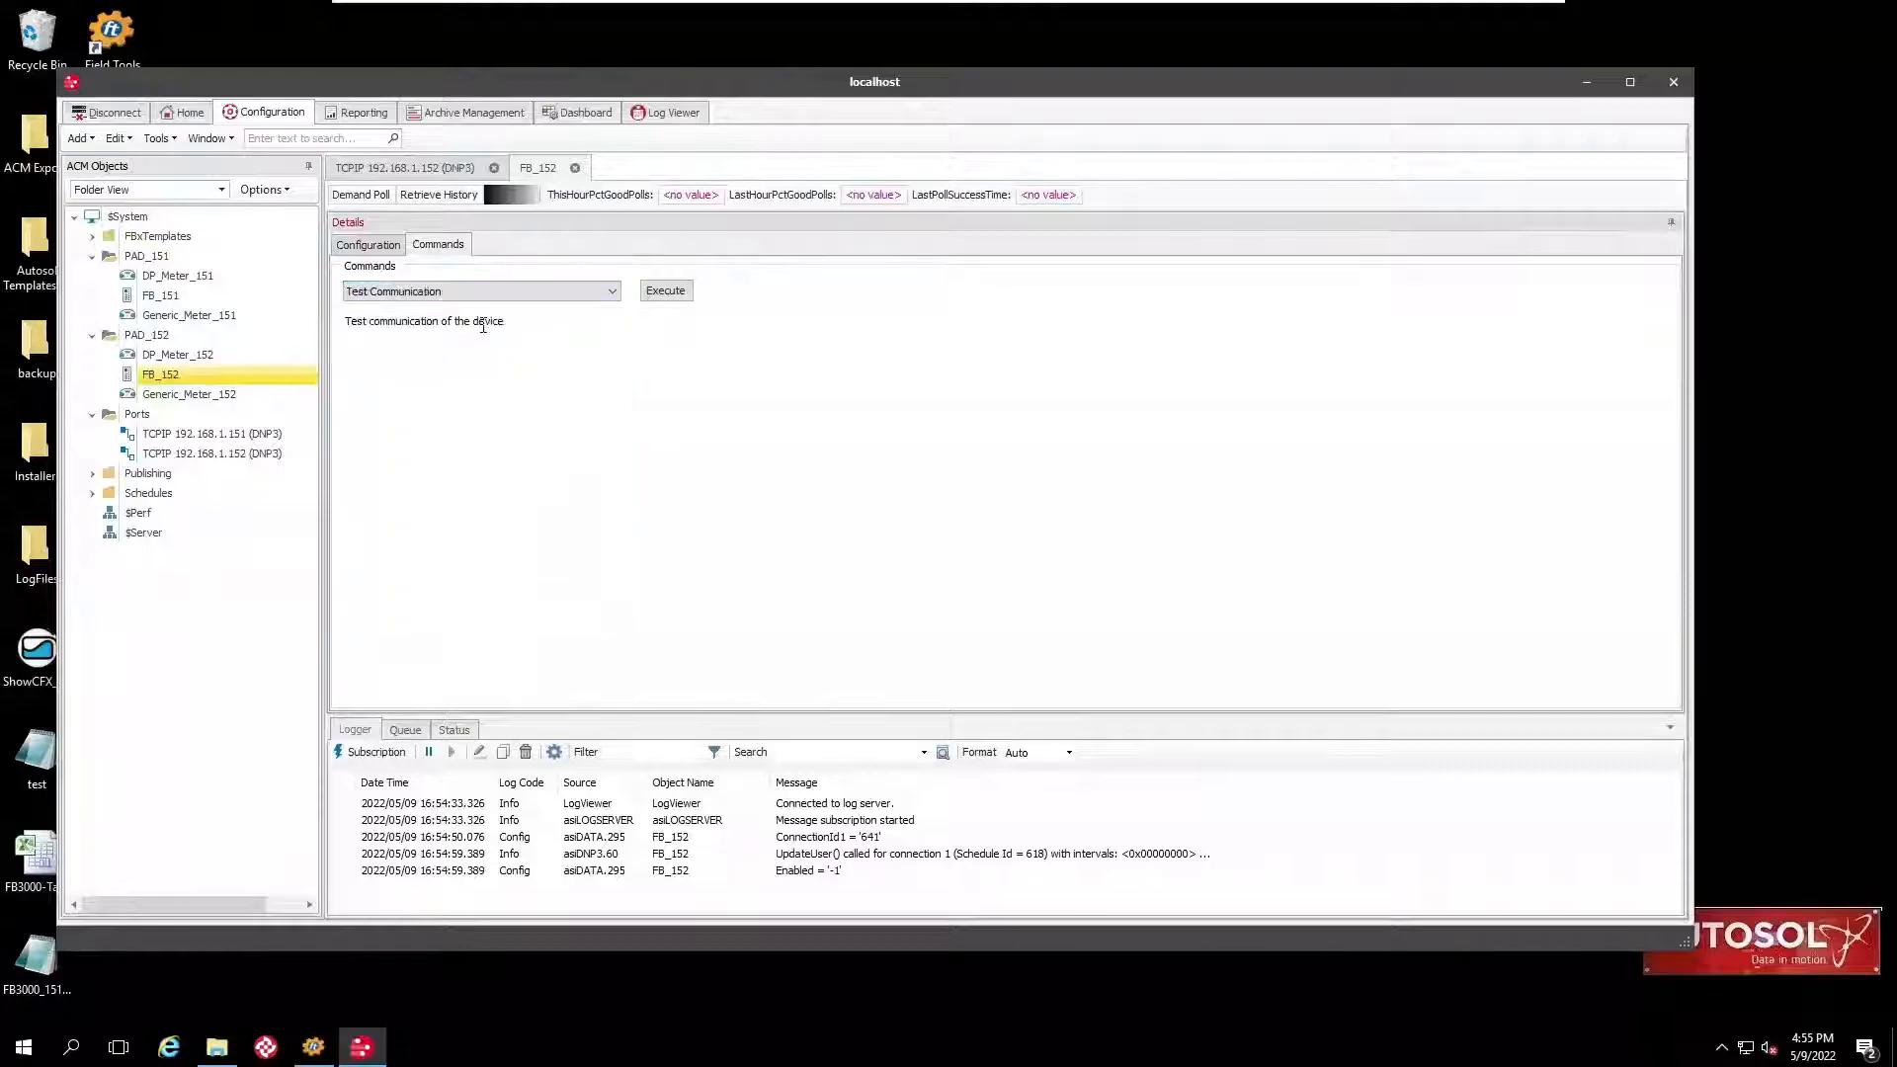
click(656, 296)
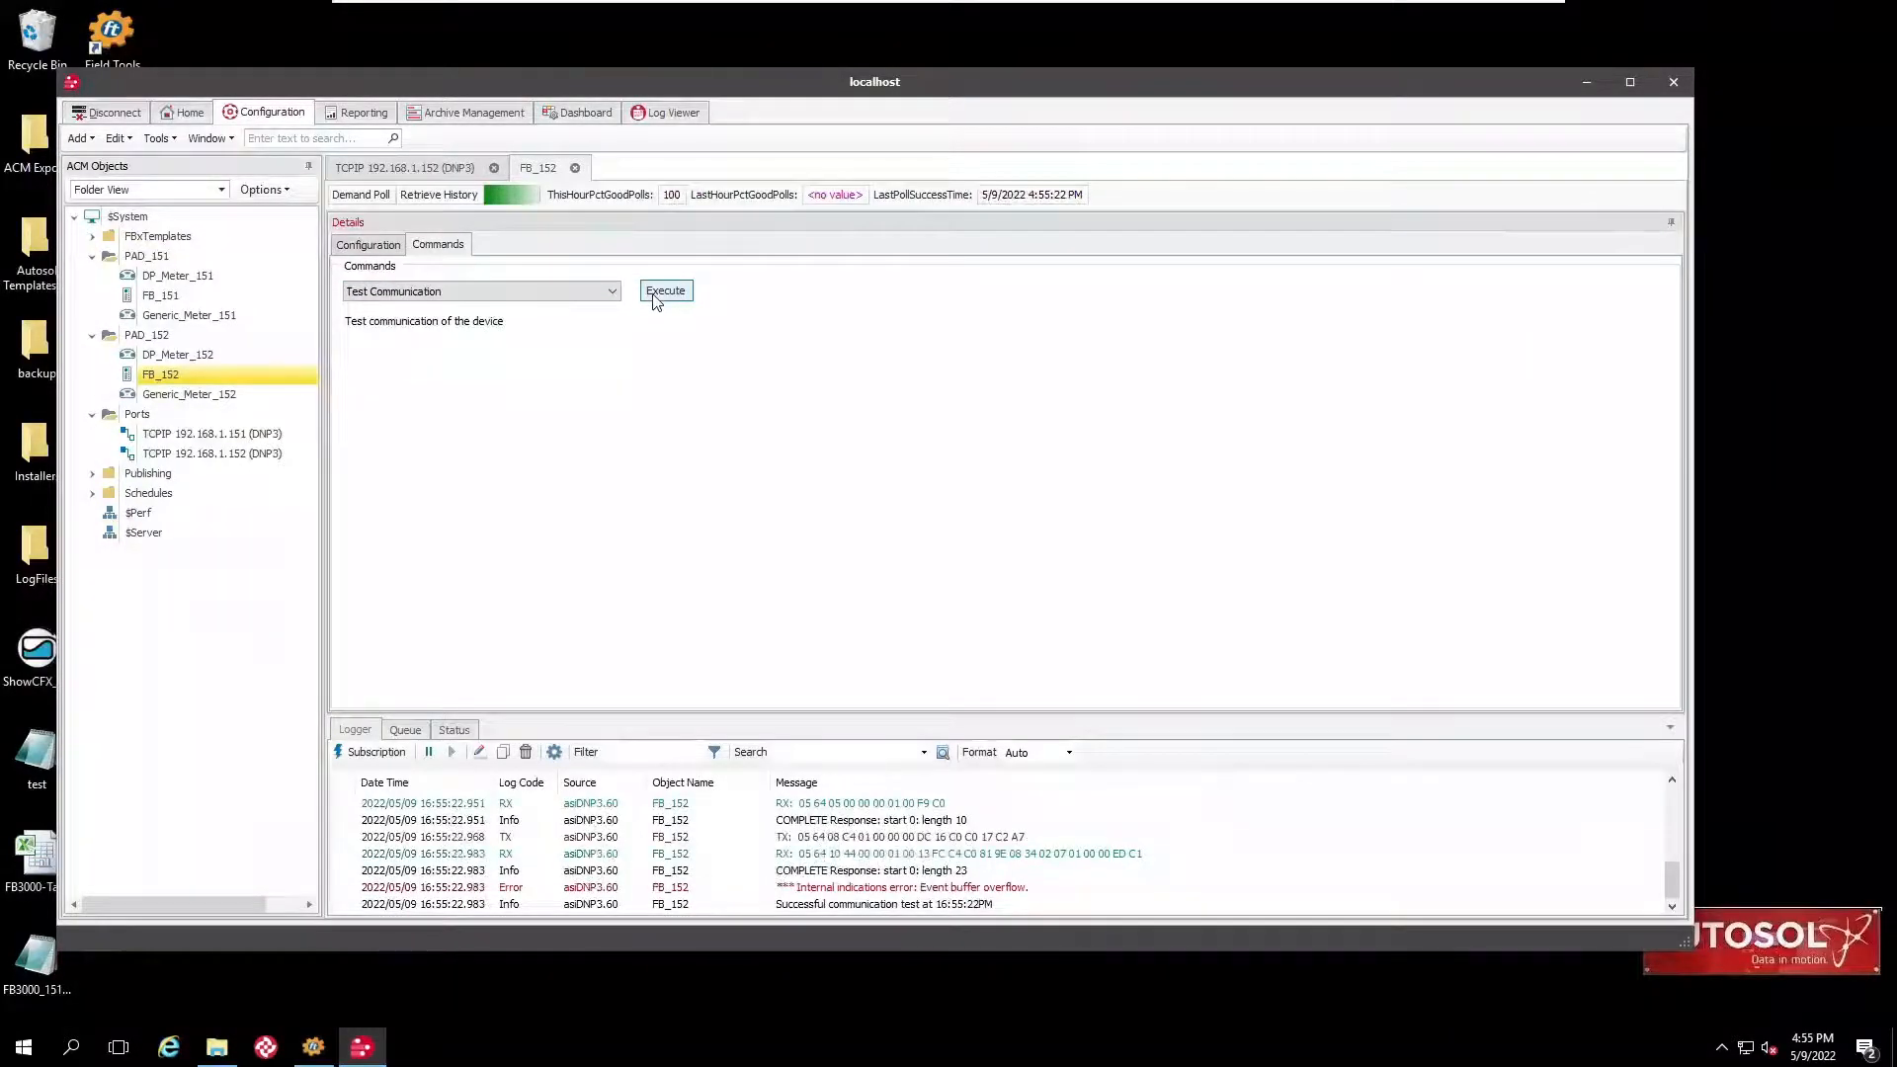
Execute the Retrieve History command on FB_152 to request history records for all enabled meters
click(612, 291)
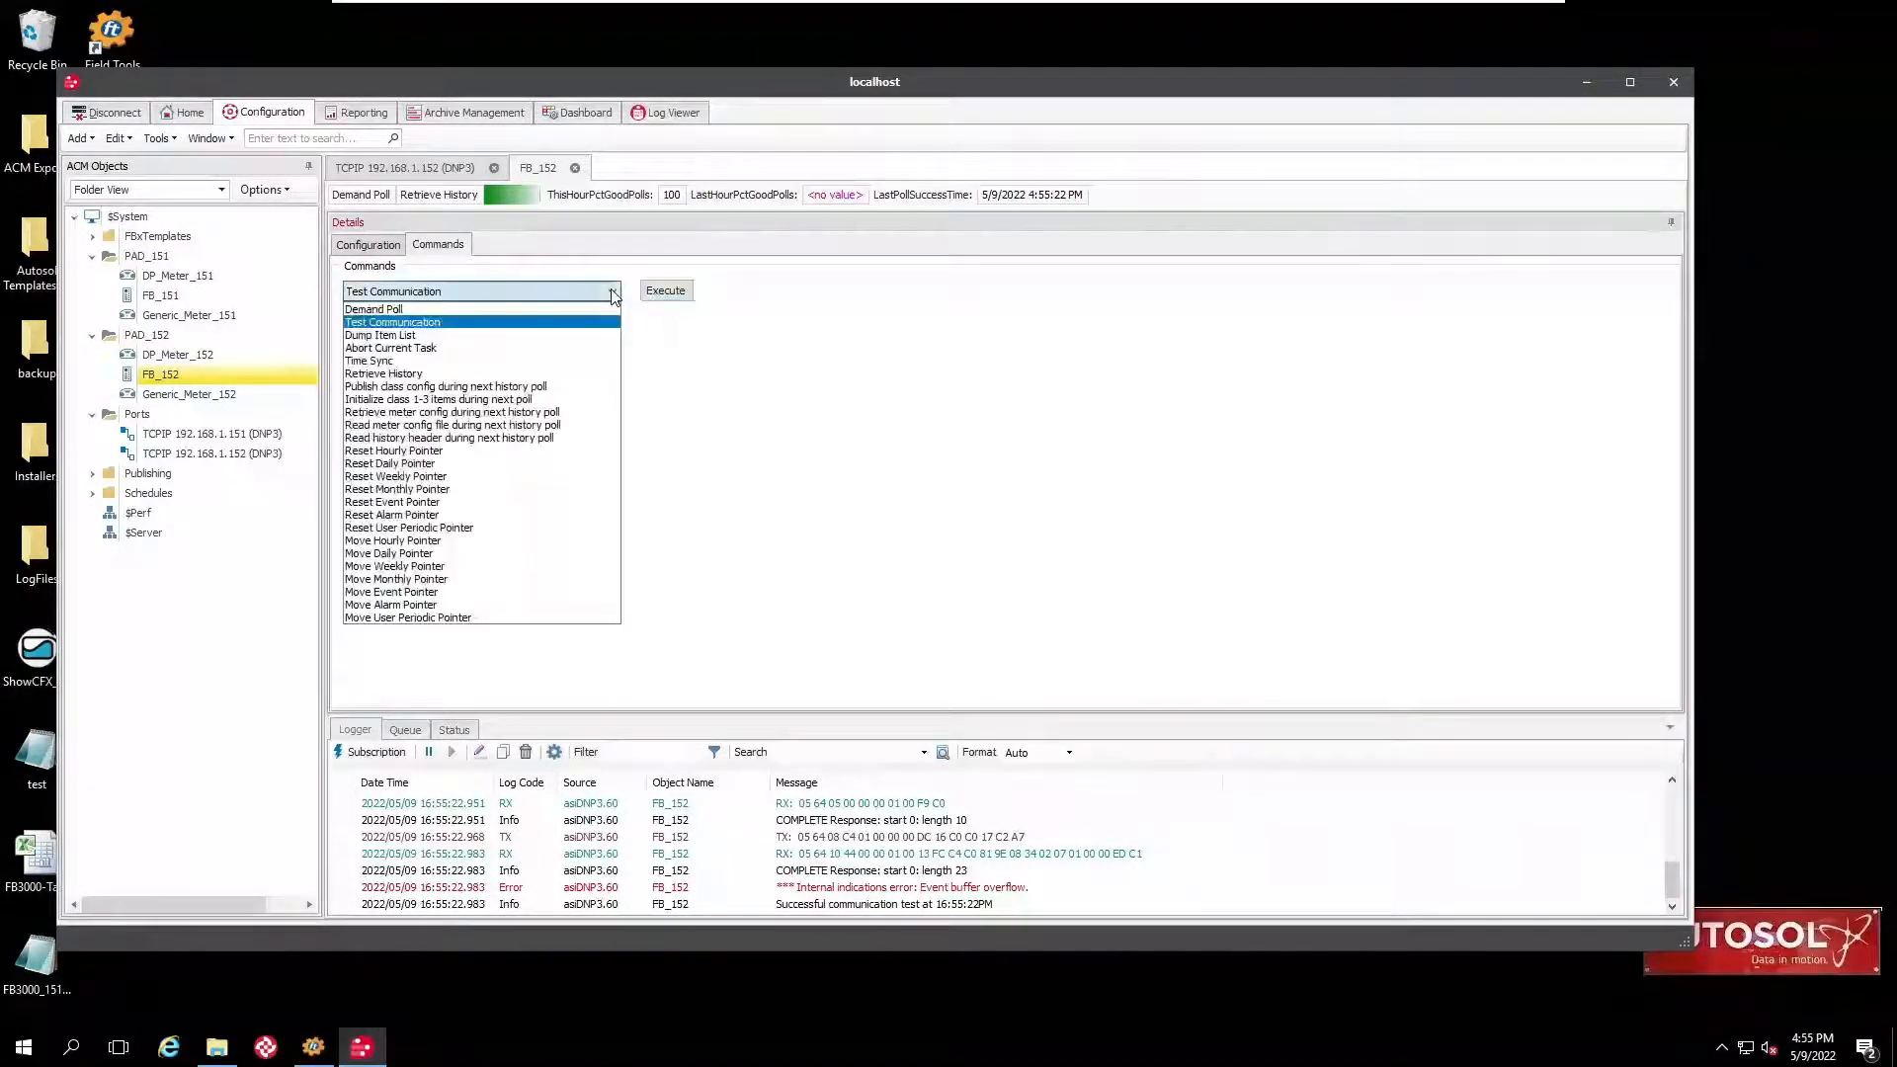
click(474, 374)
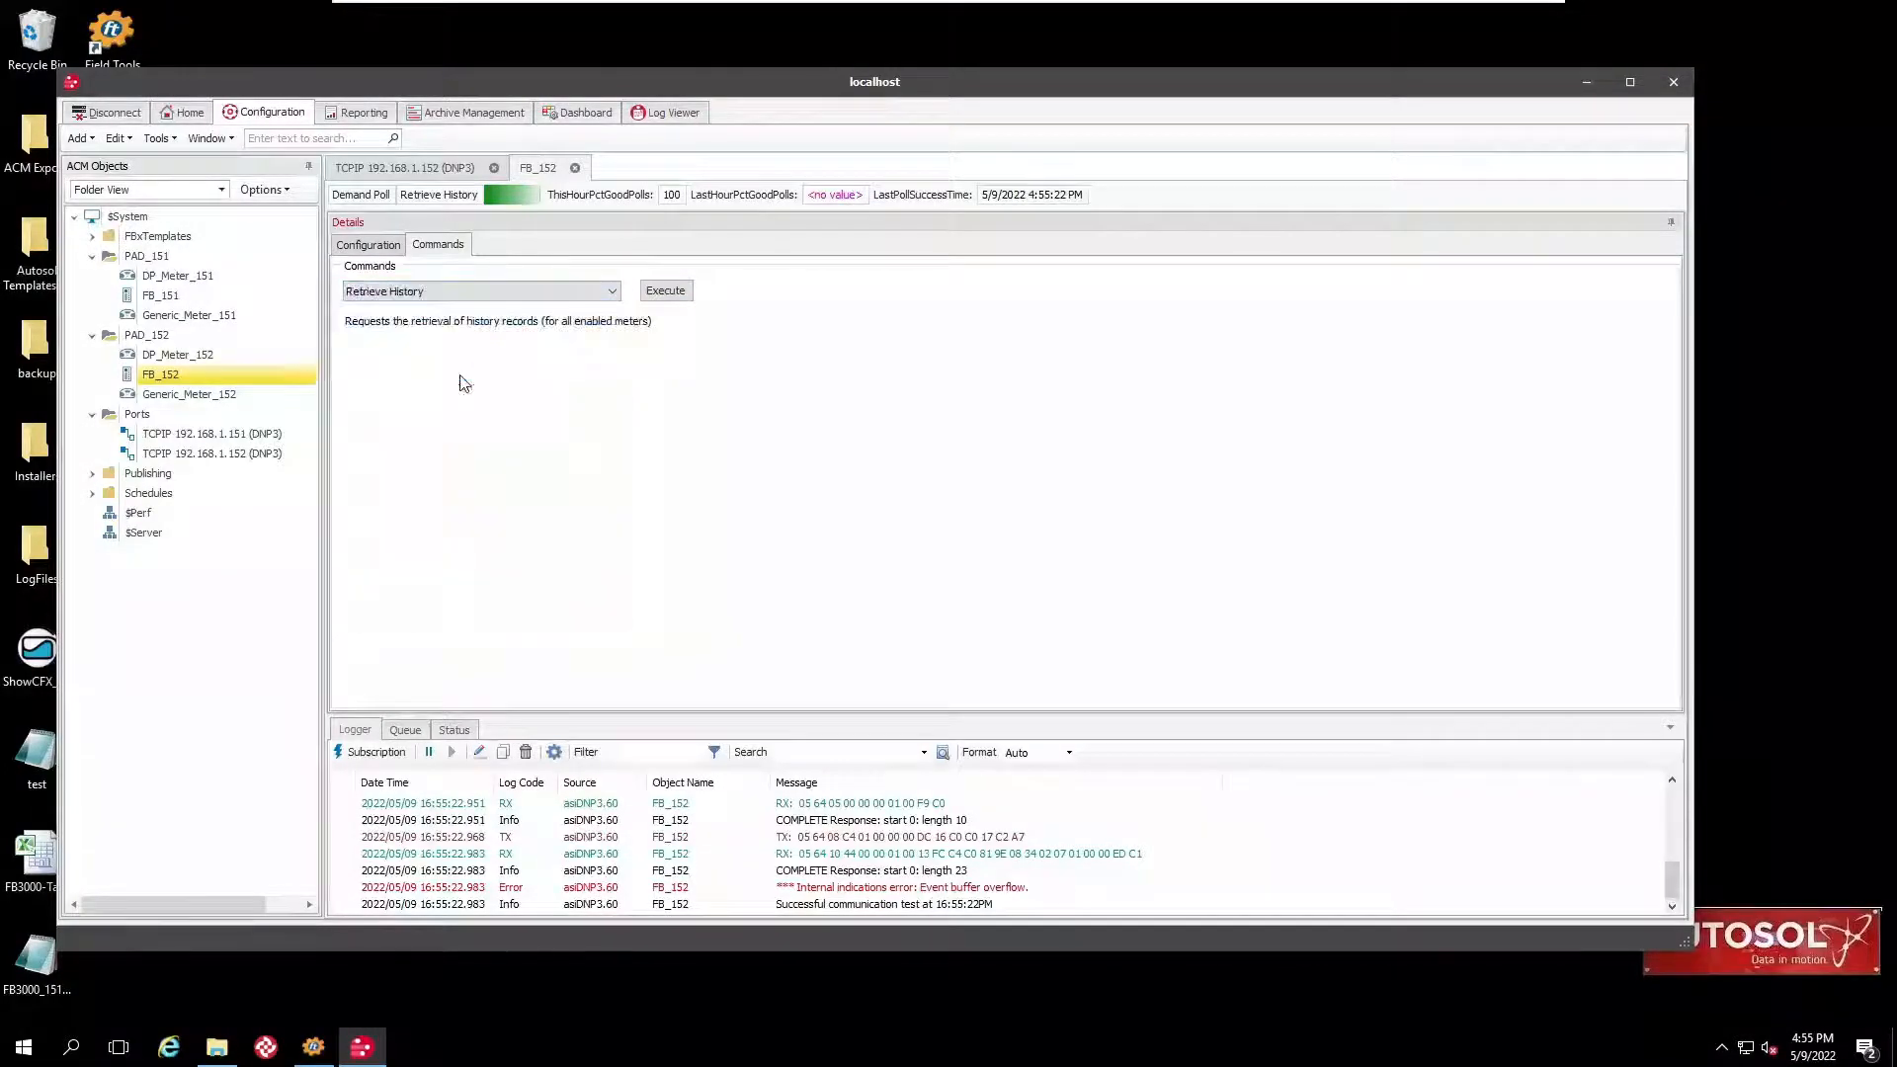
click(672, 291)
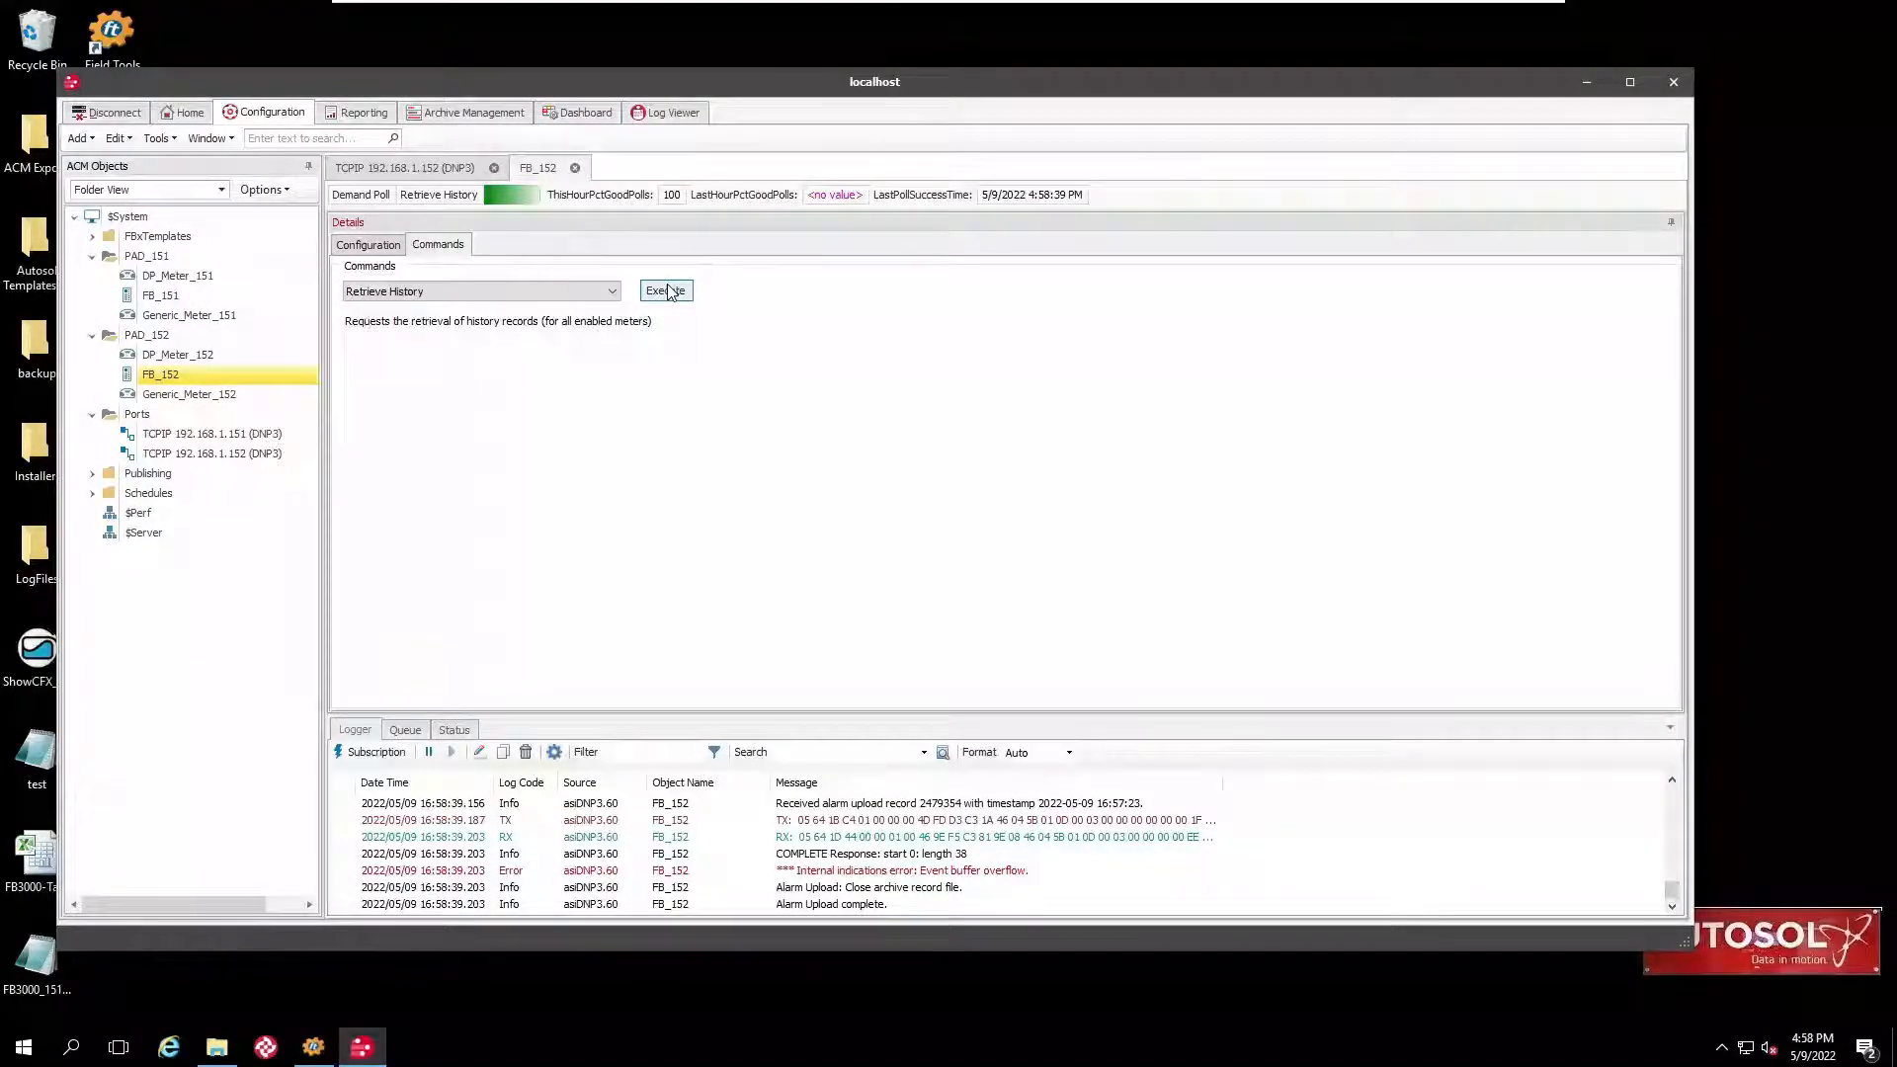
Republish the device records of FB_152 with the earliest record date set to 5/7/2022 12:00:00 AM
right_click(168, 384)
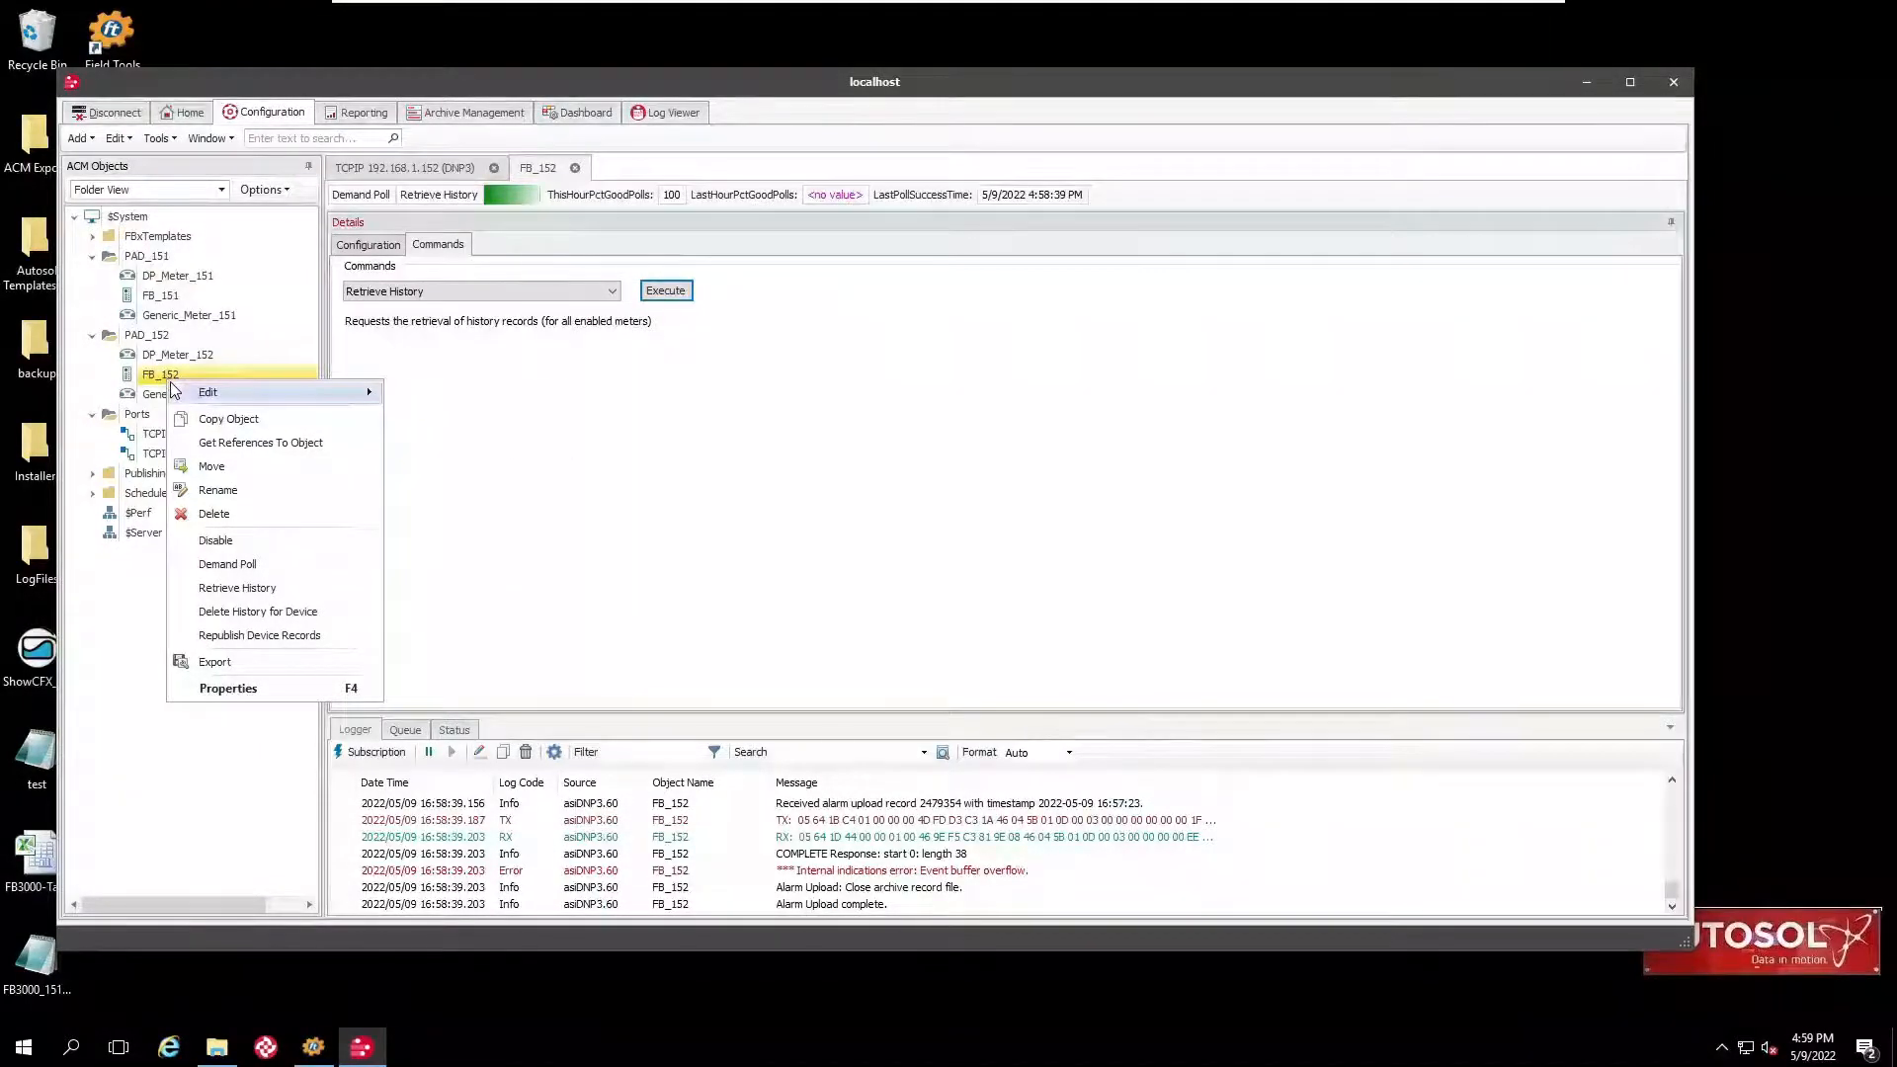
click(239, 635)
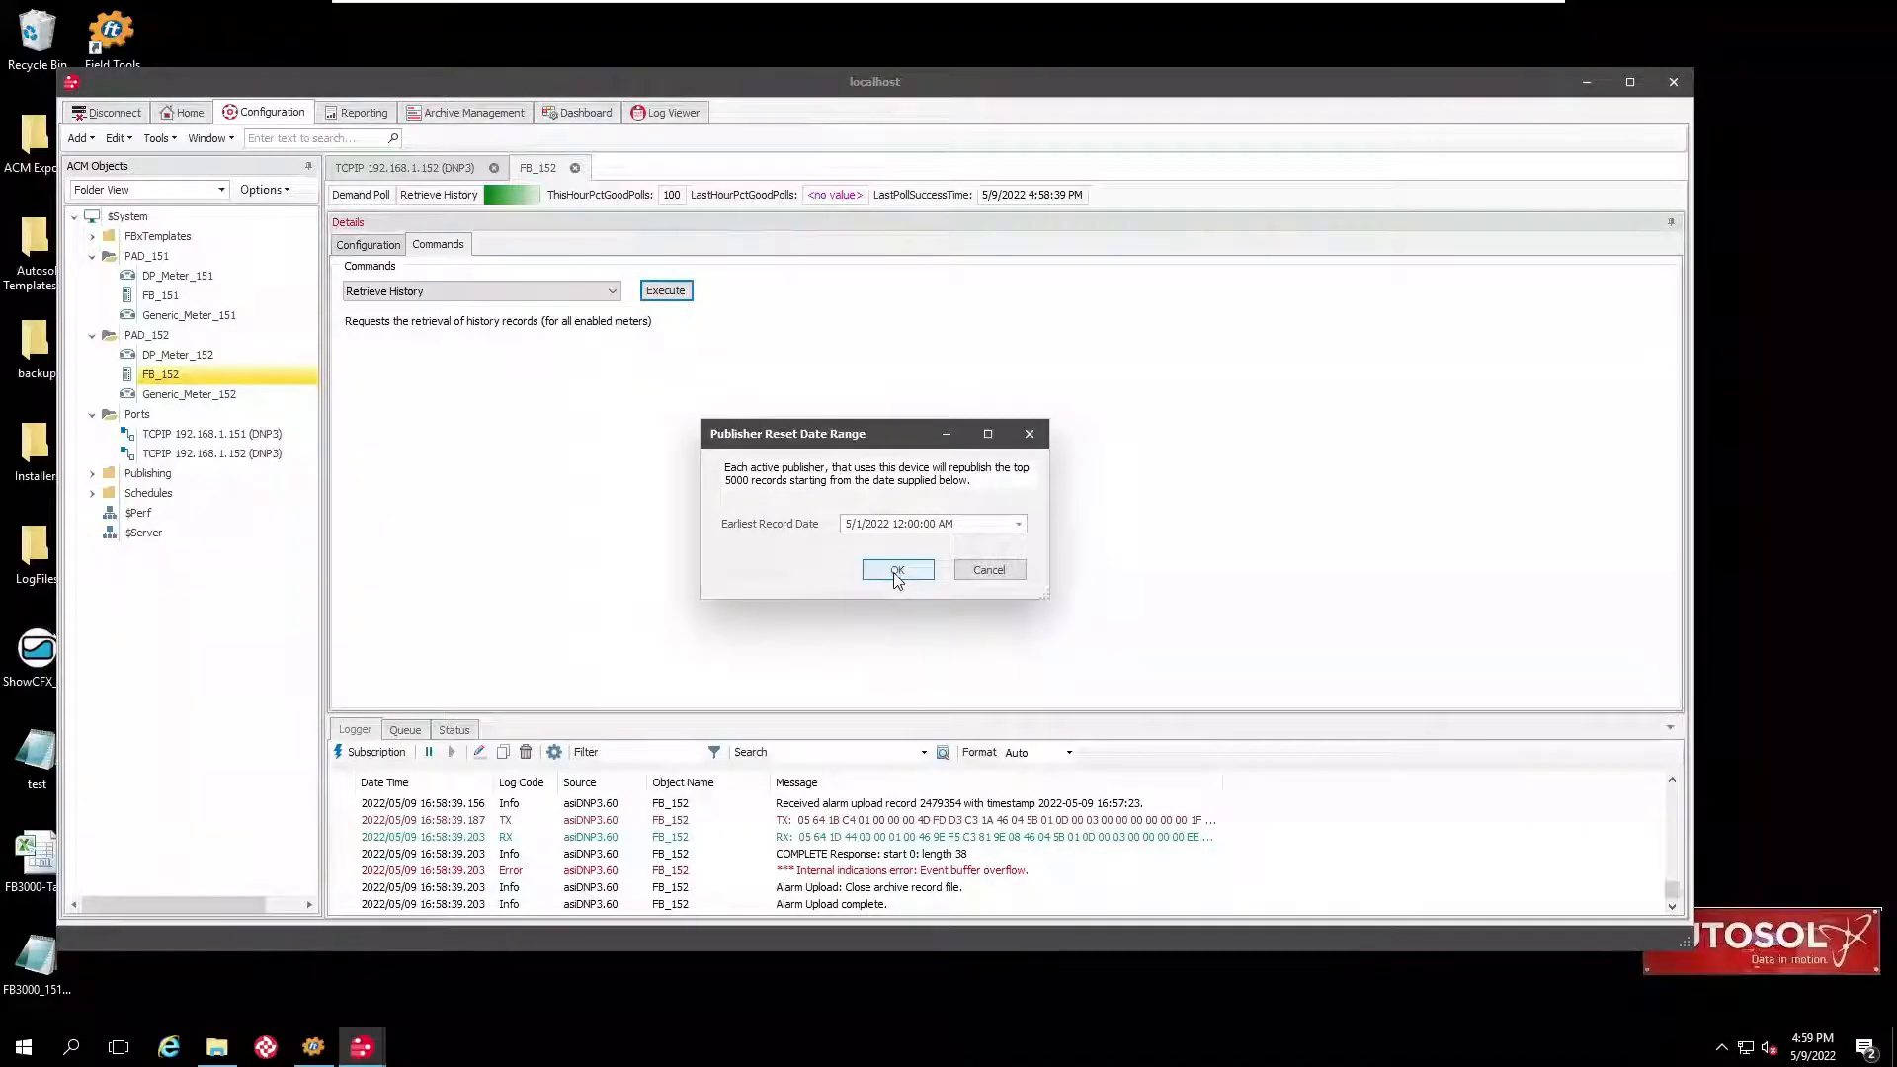
click(1018, 524)
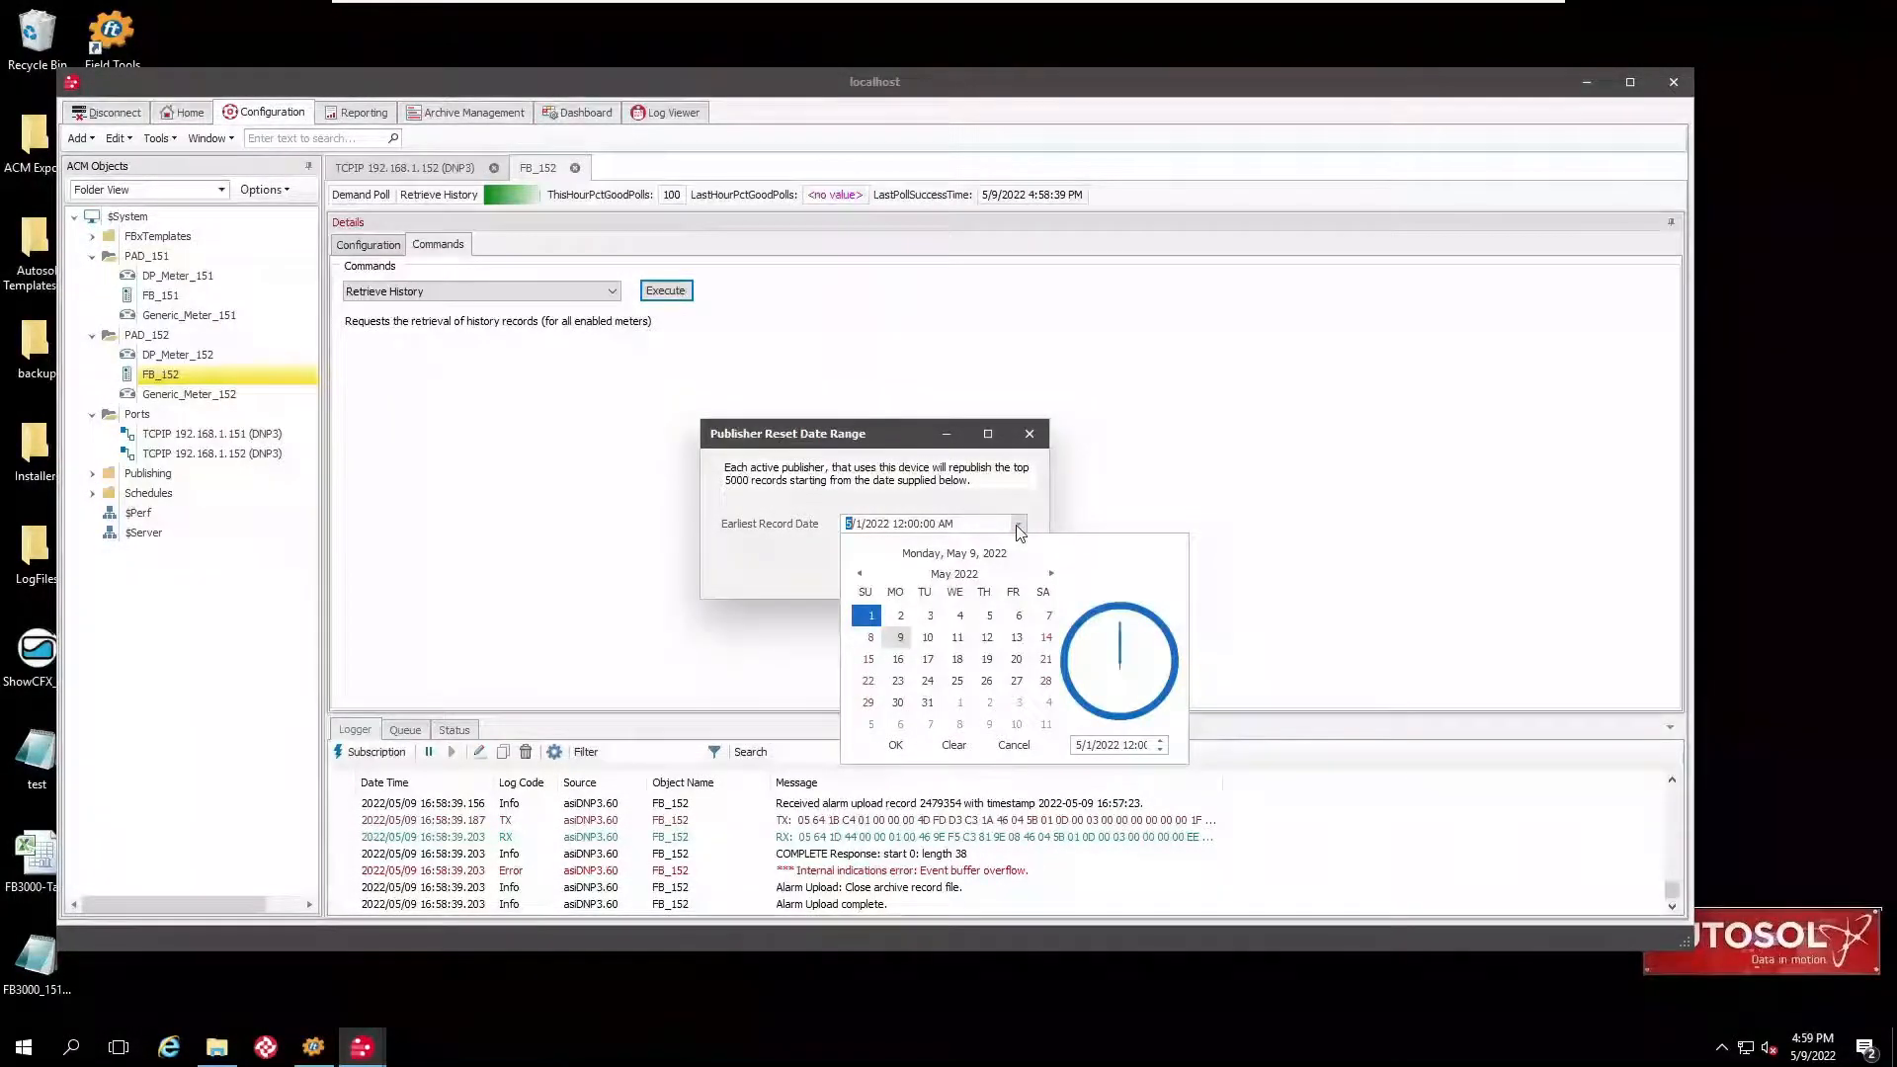
click(1048, 616)
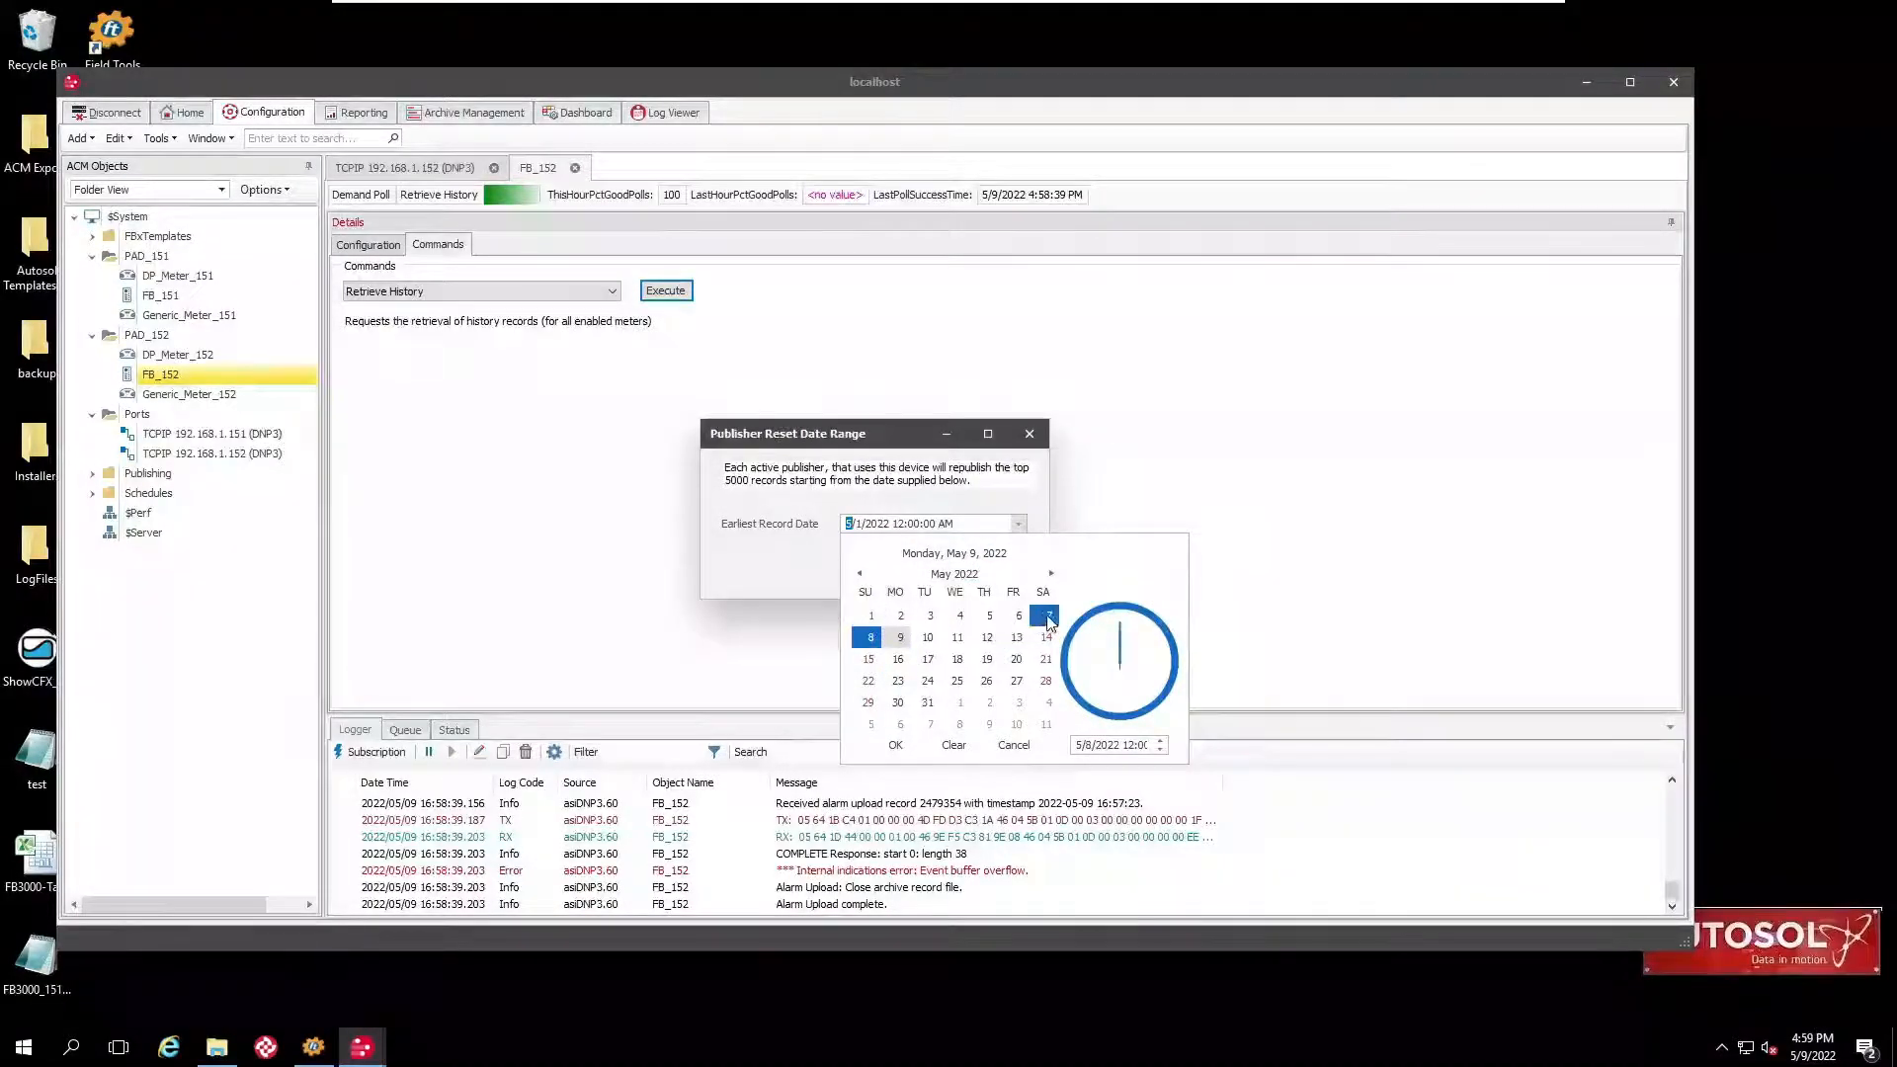
click(895, 745)
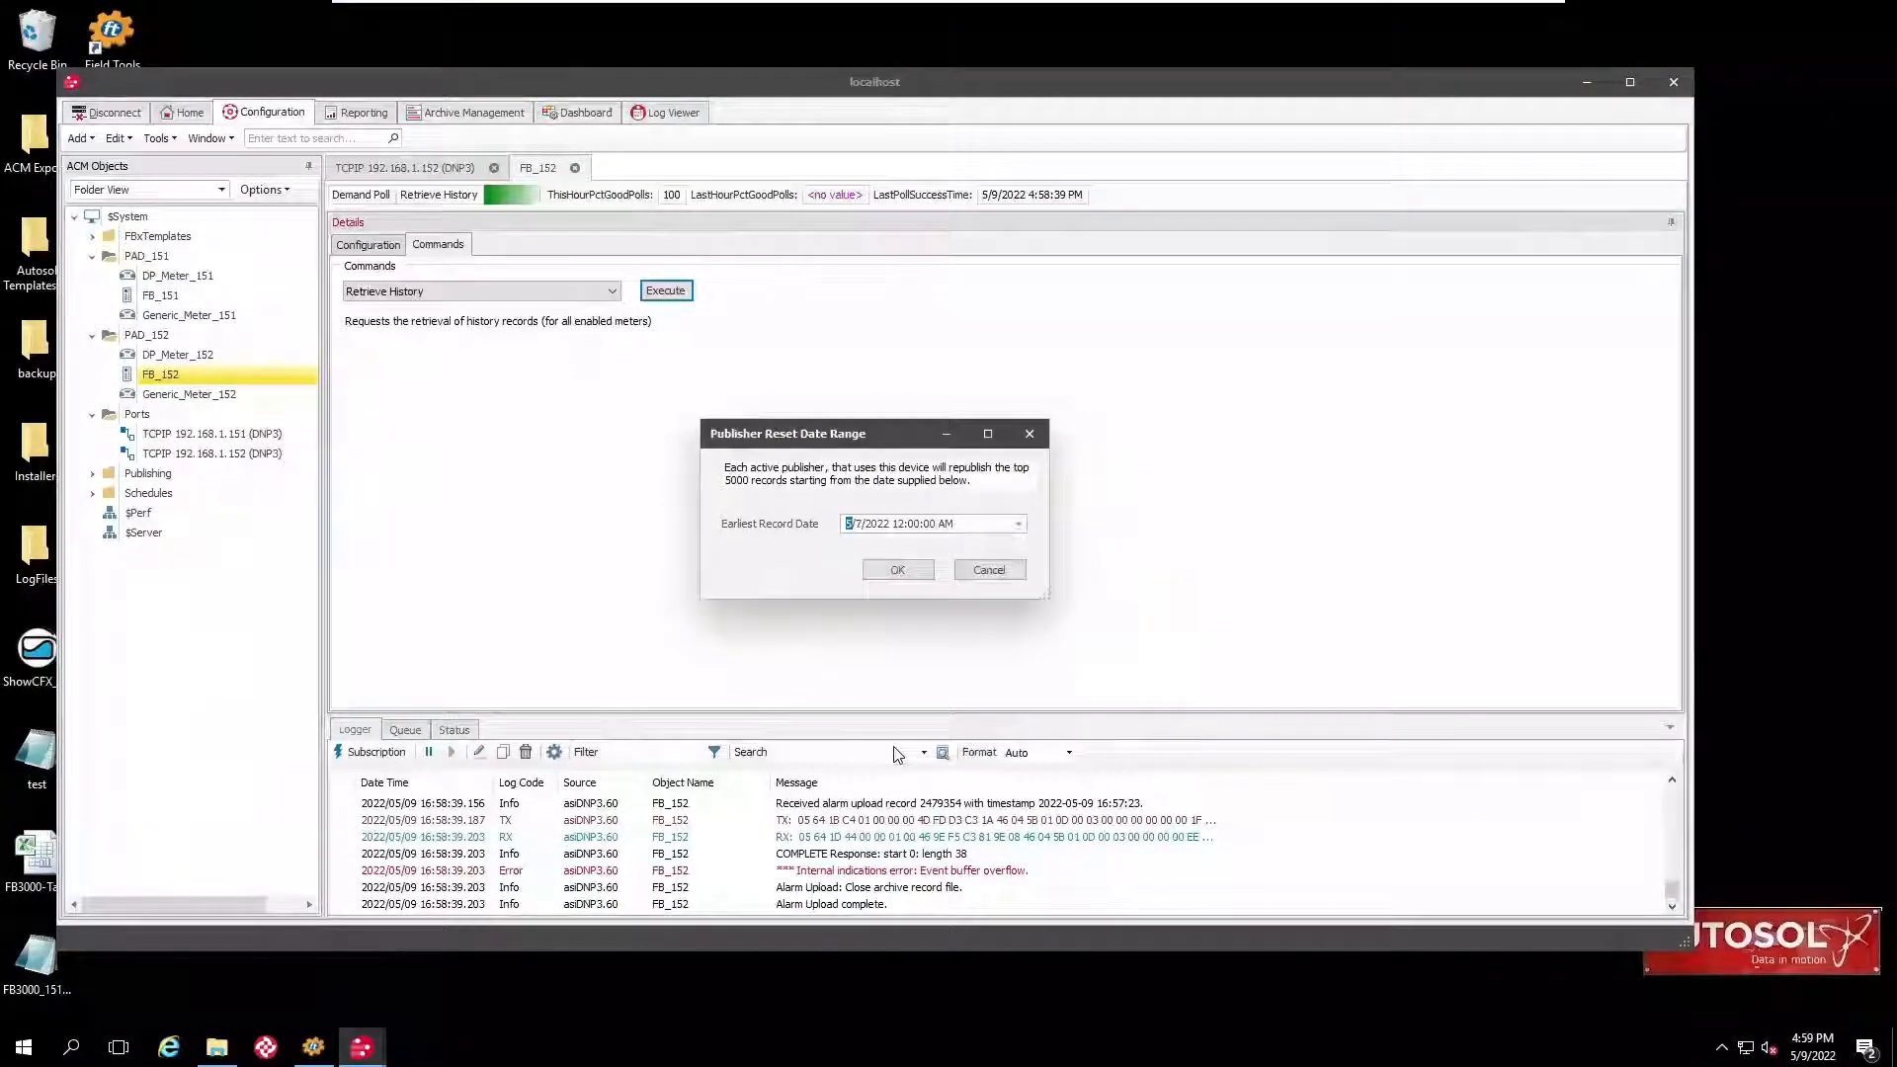
click(897, 573)
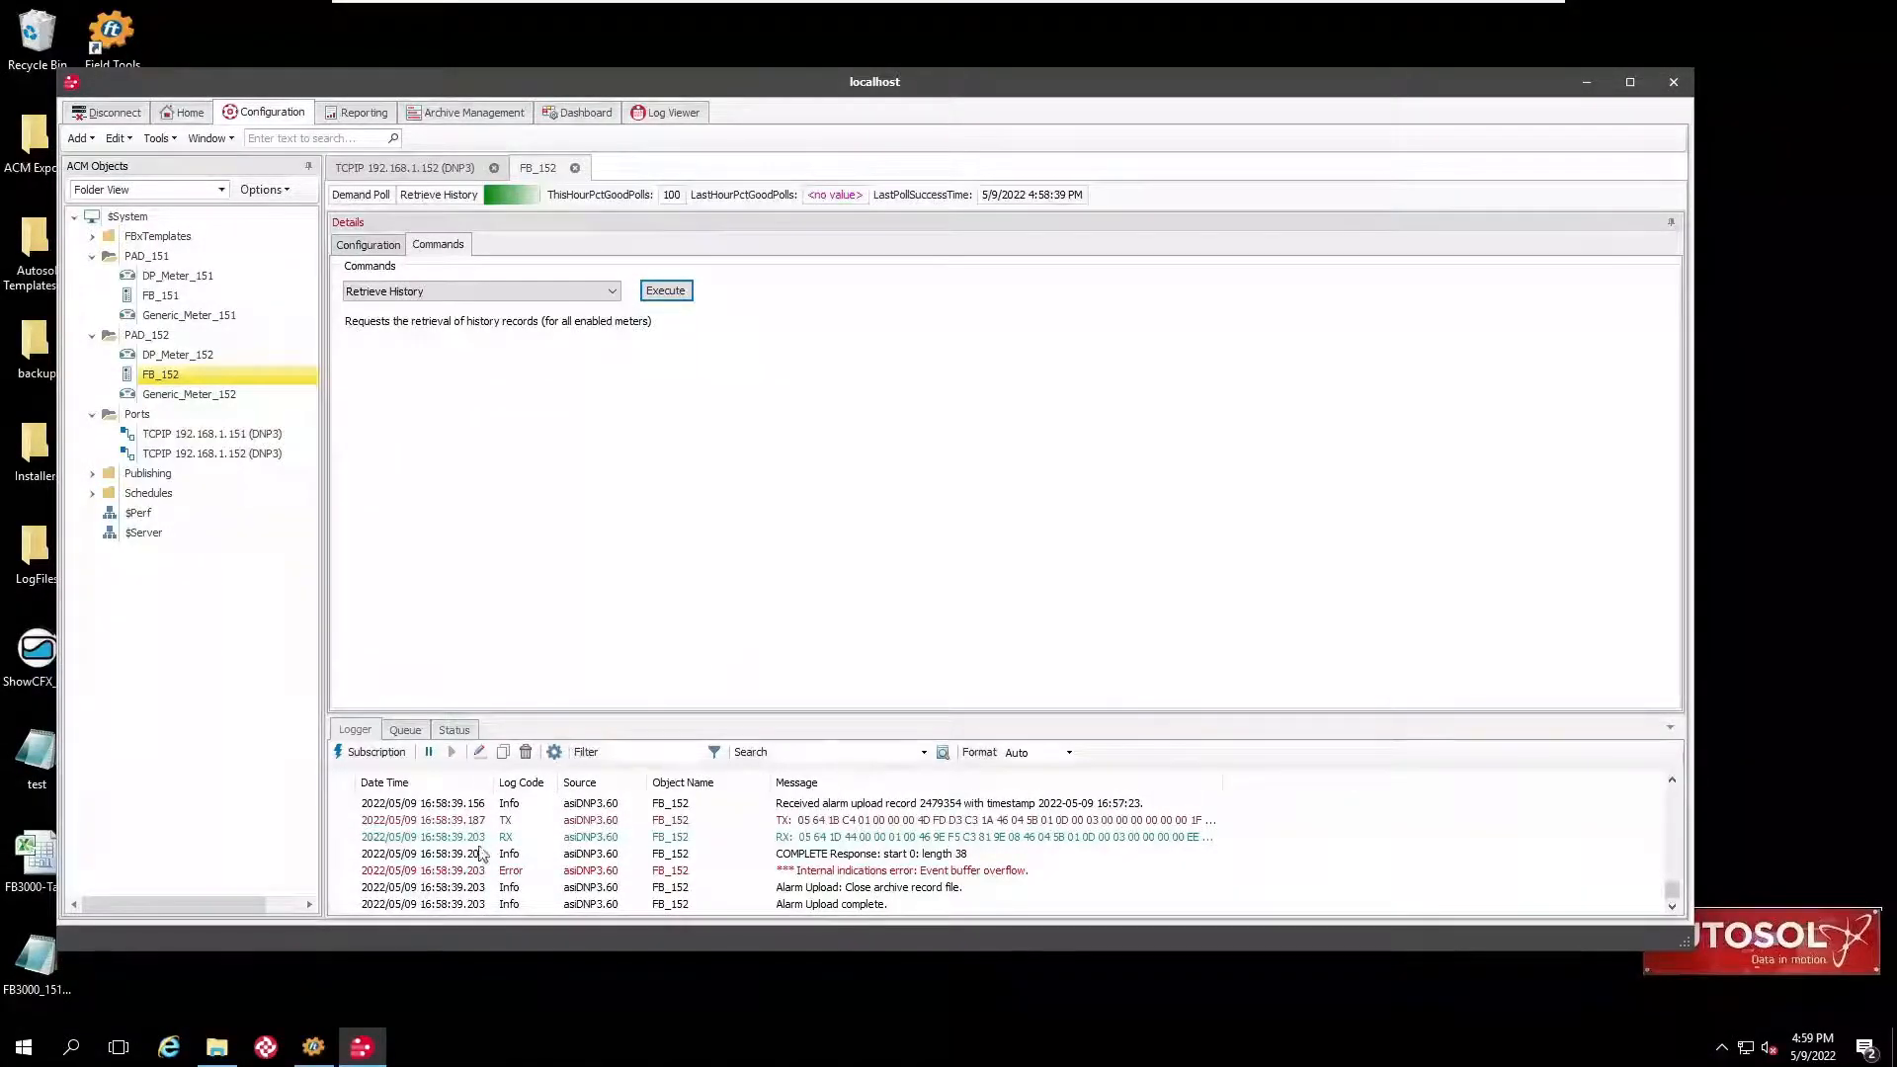
Switch to File Explorer and open the DP_Meter_152 CFX file from the HistoryData\CFX\2022\05 folder with ShowCFX
click(218, 1046)
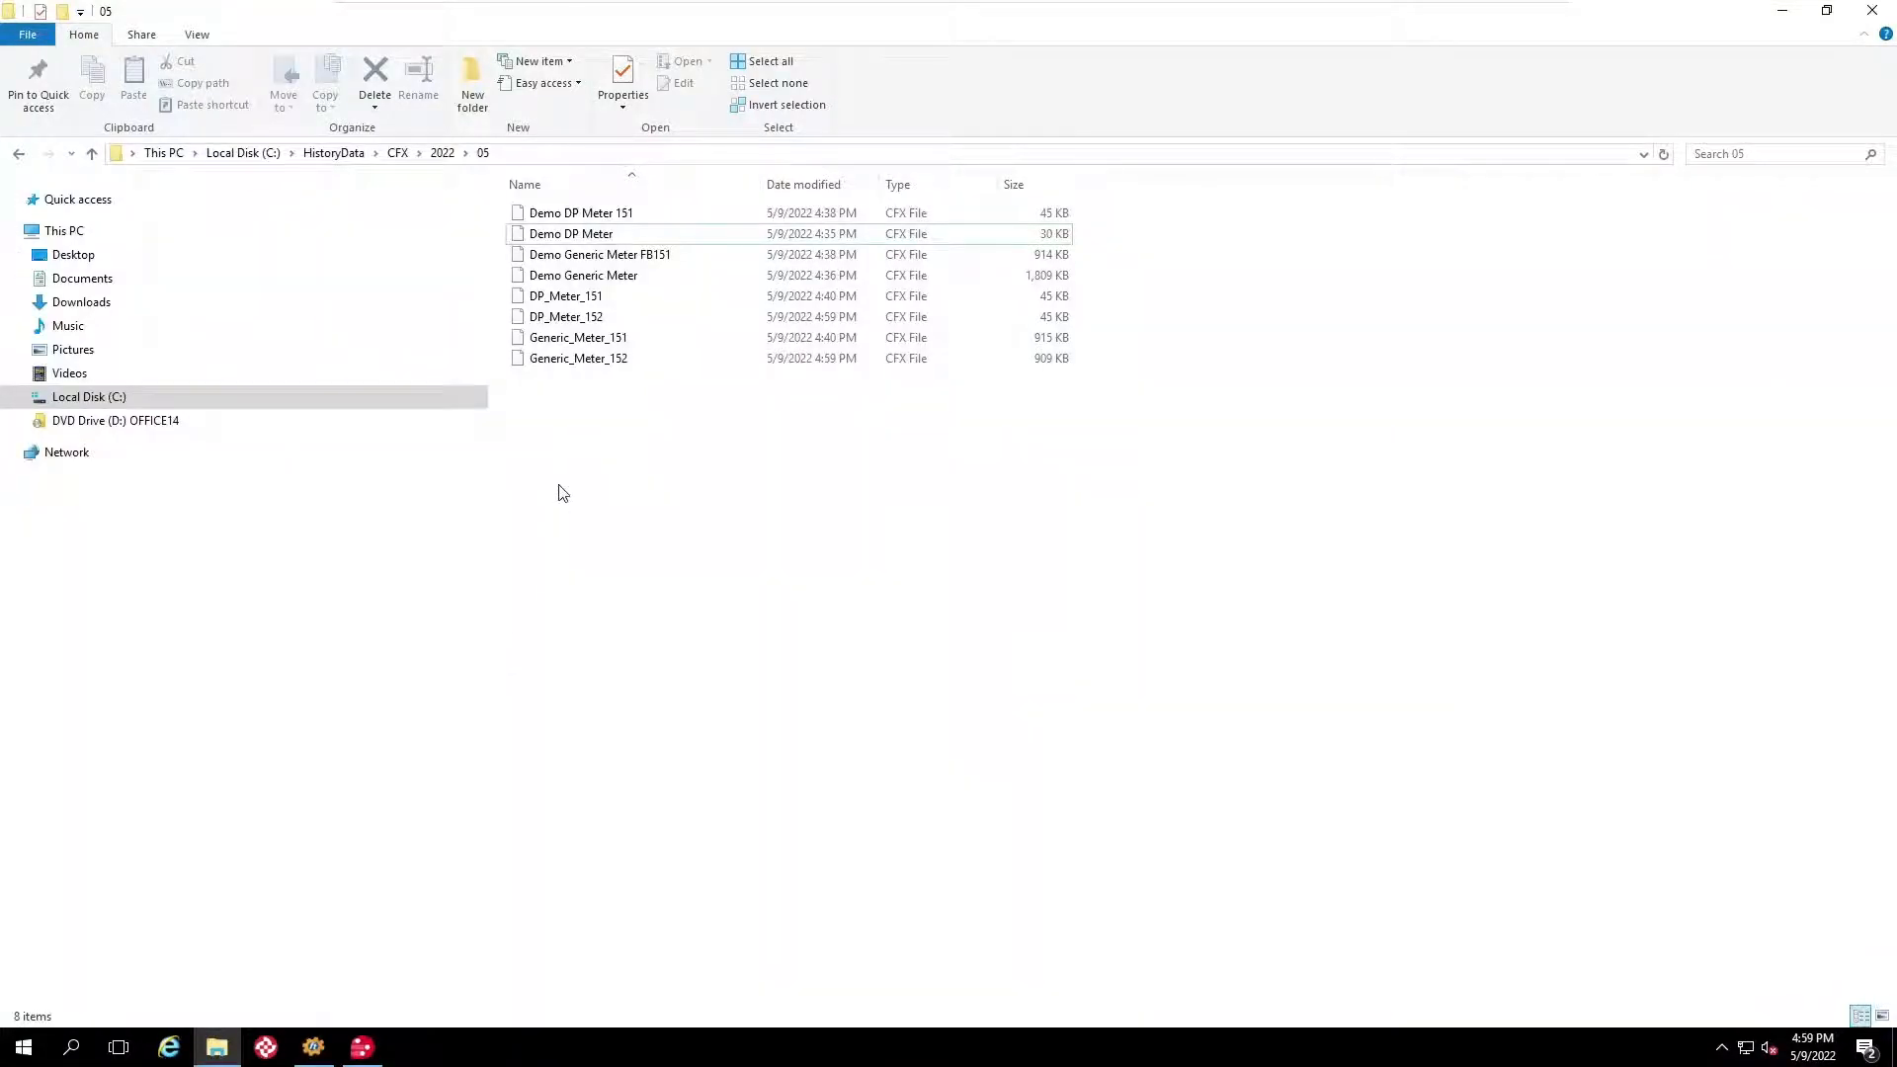
right_click(568, 324)
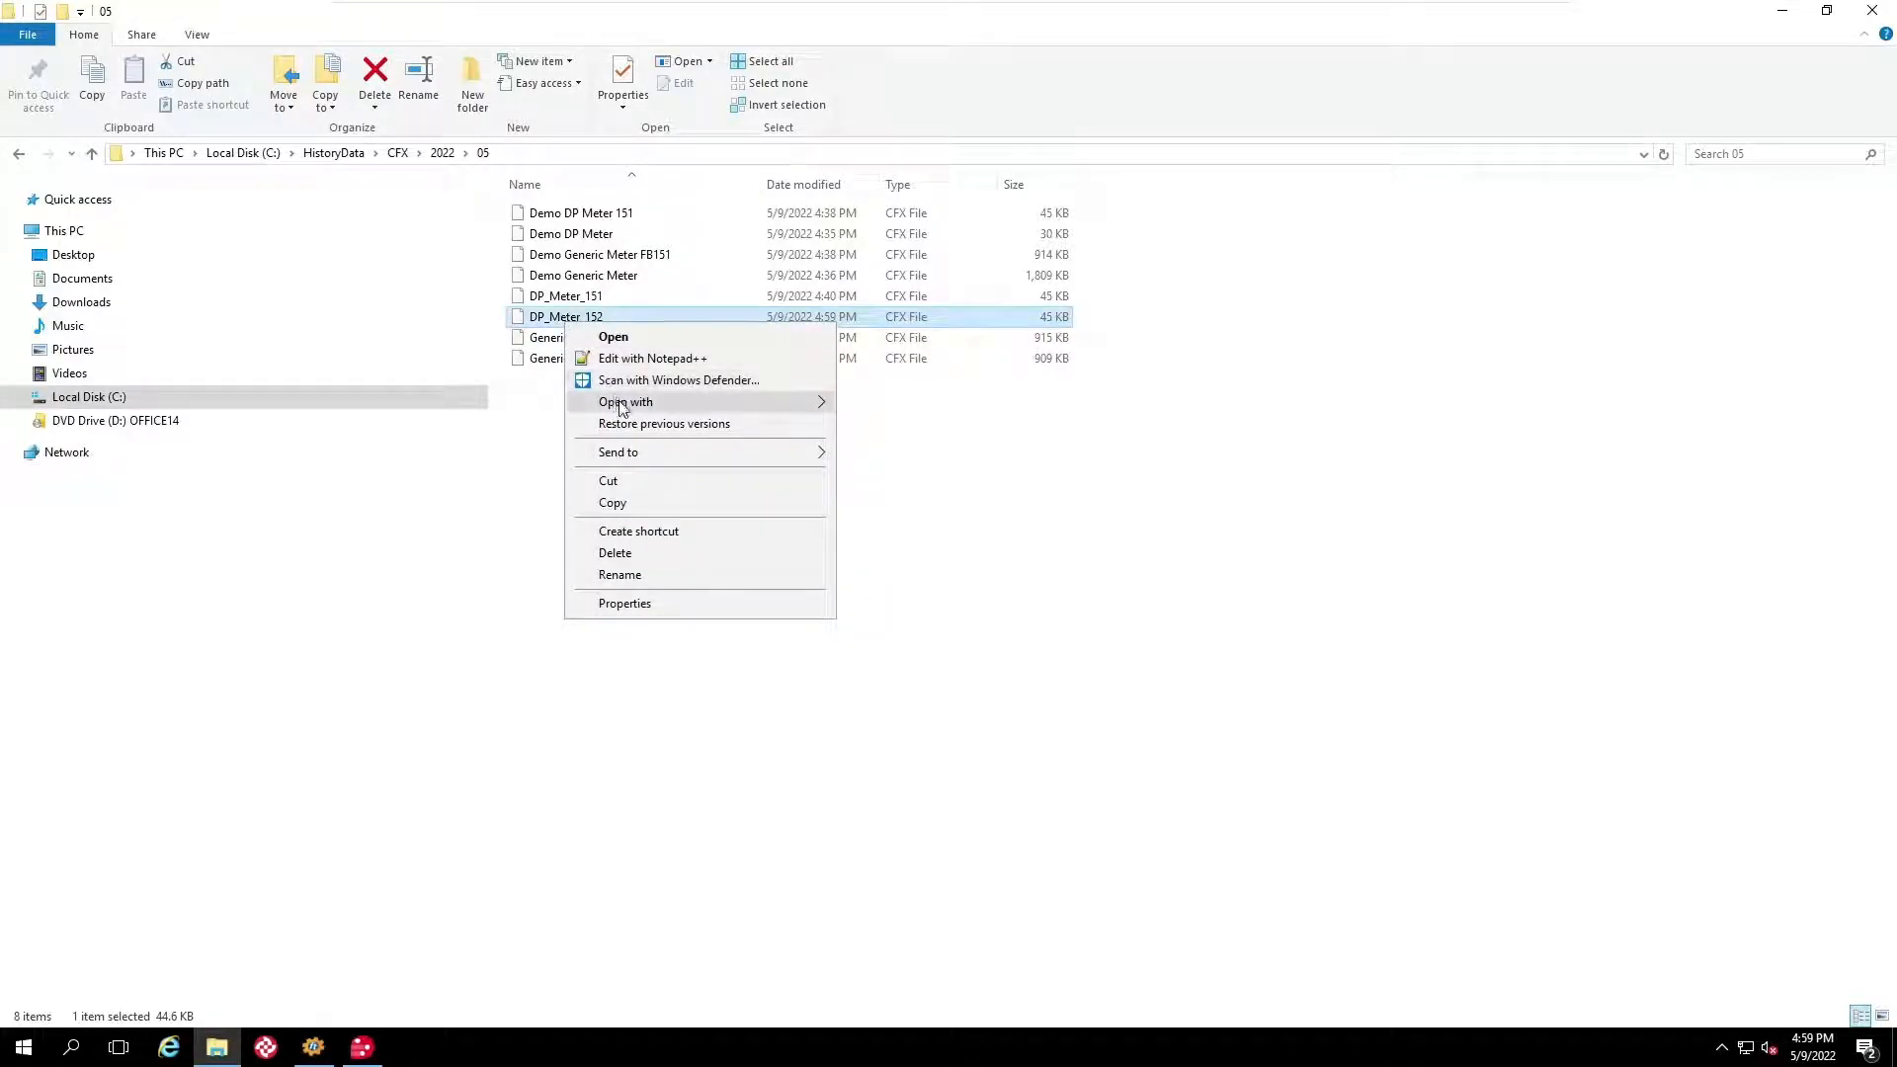
mouse_move(622, 405)
click(852, 405)
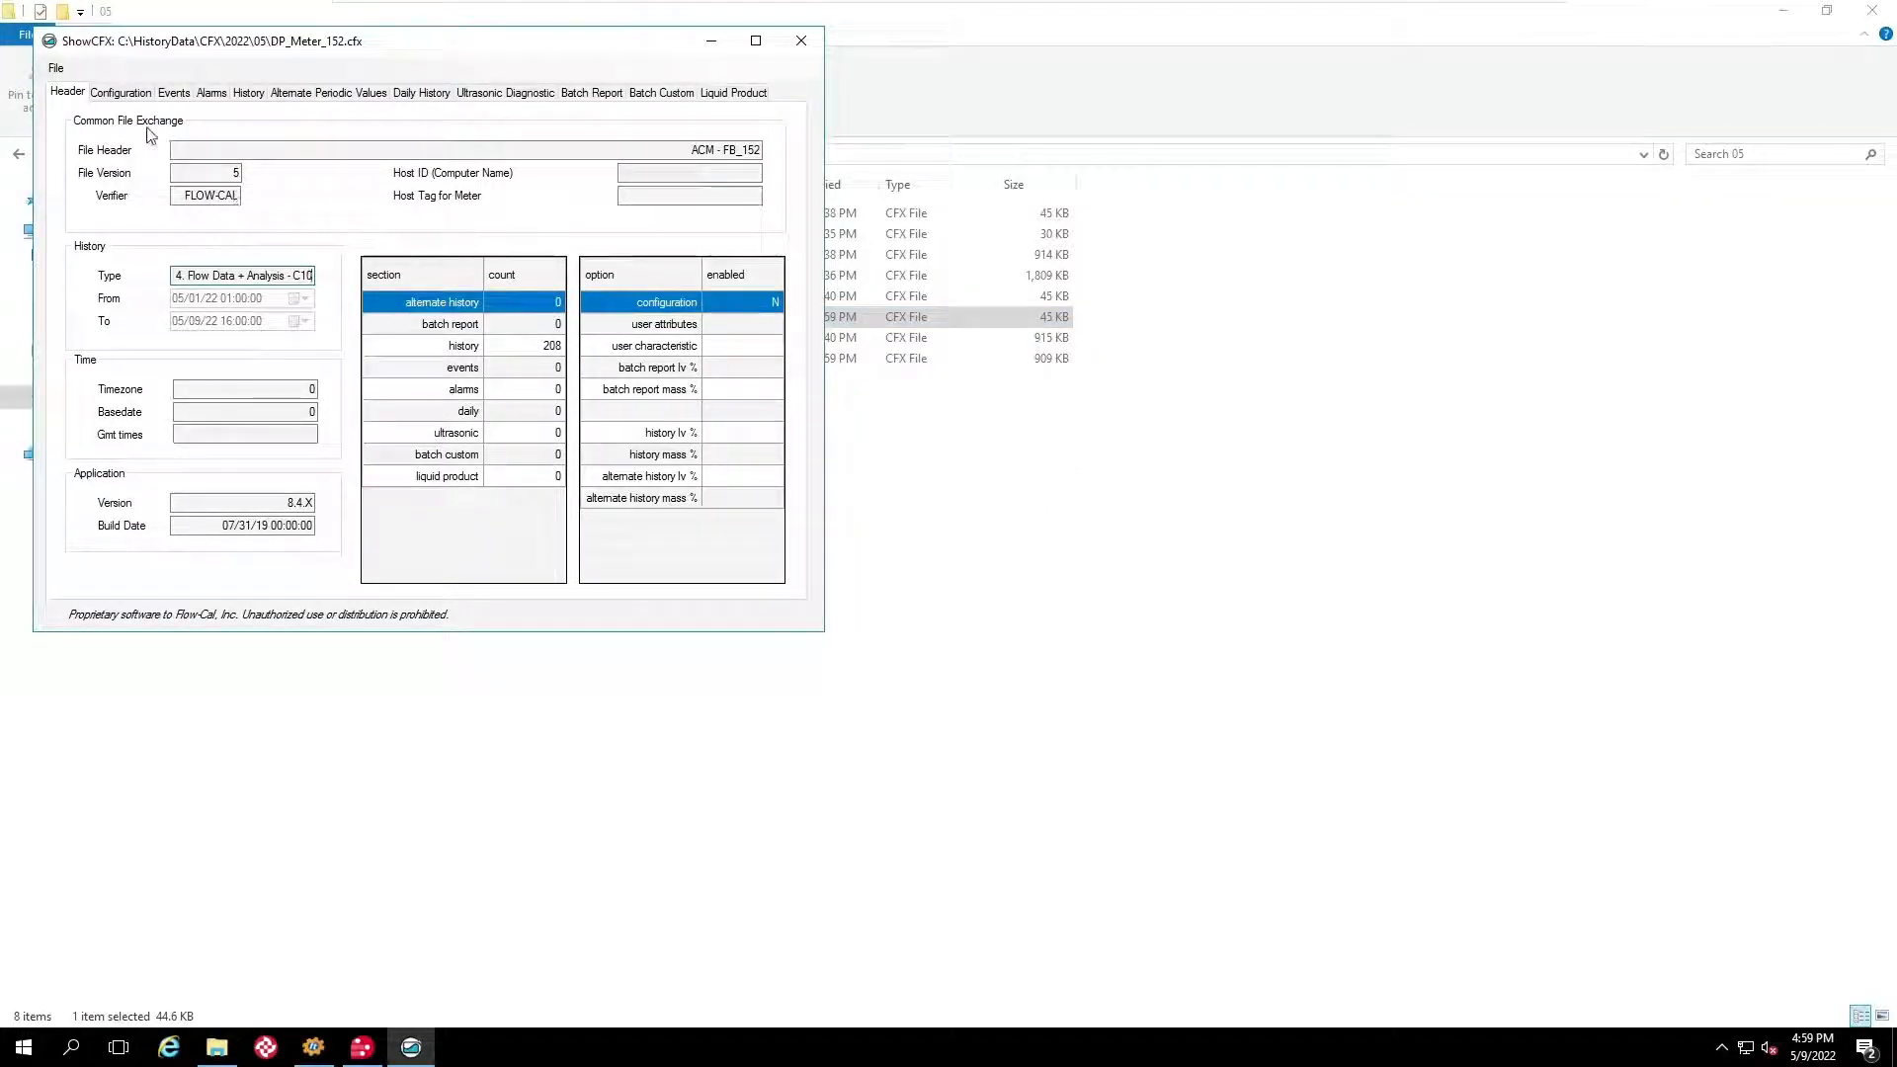
Examine the configuration, events and hourly history records of DP_Meter_152, down to the latest history entries
click(125, 95)
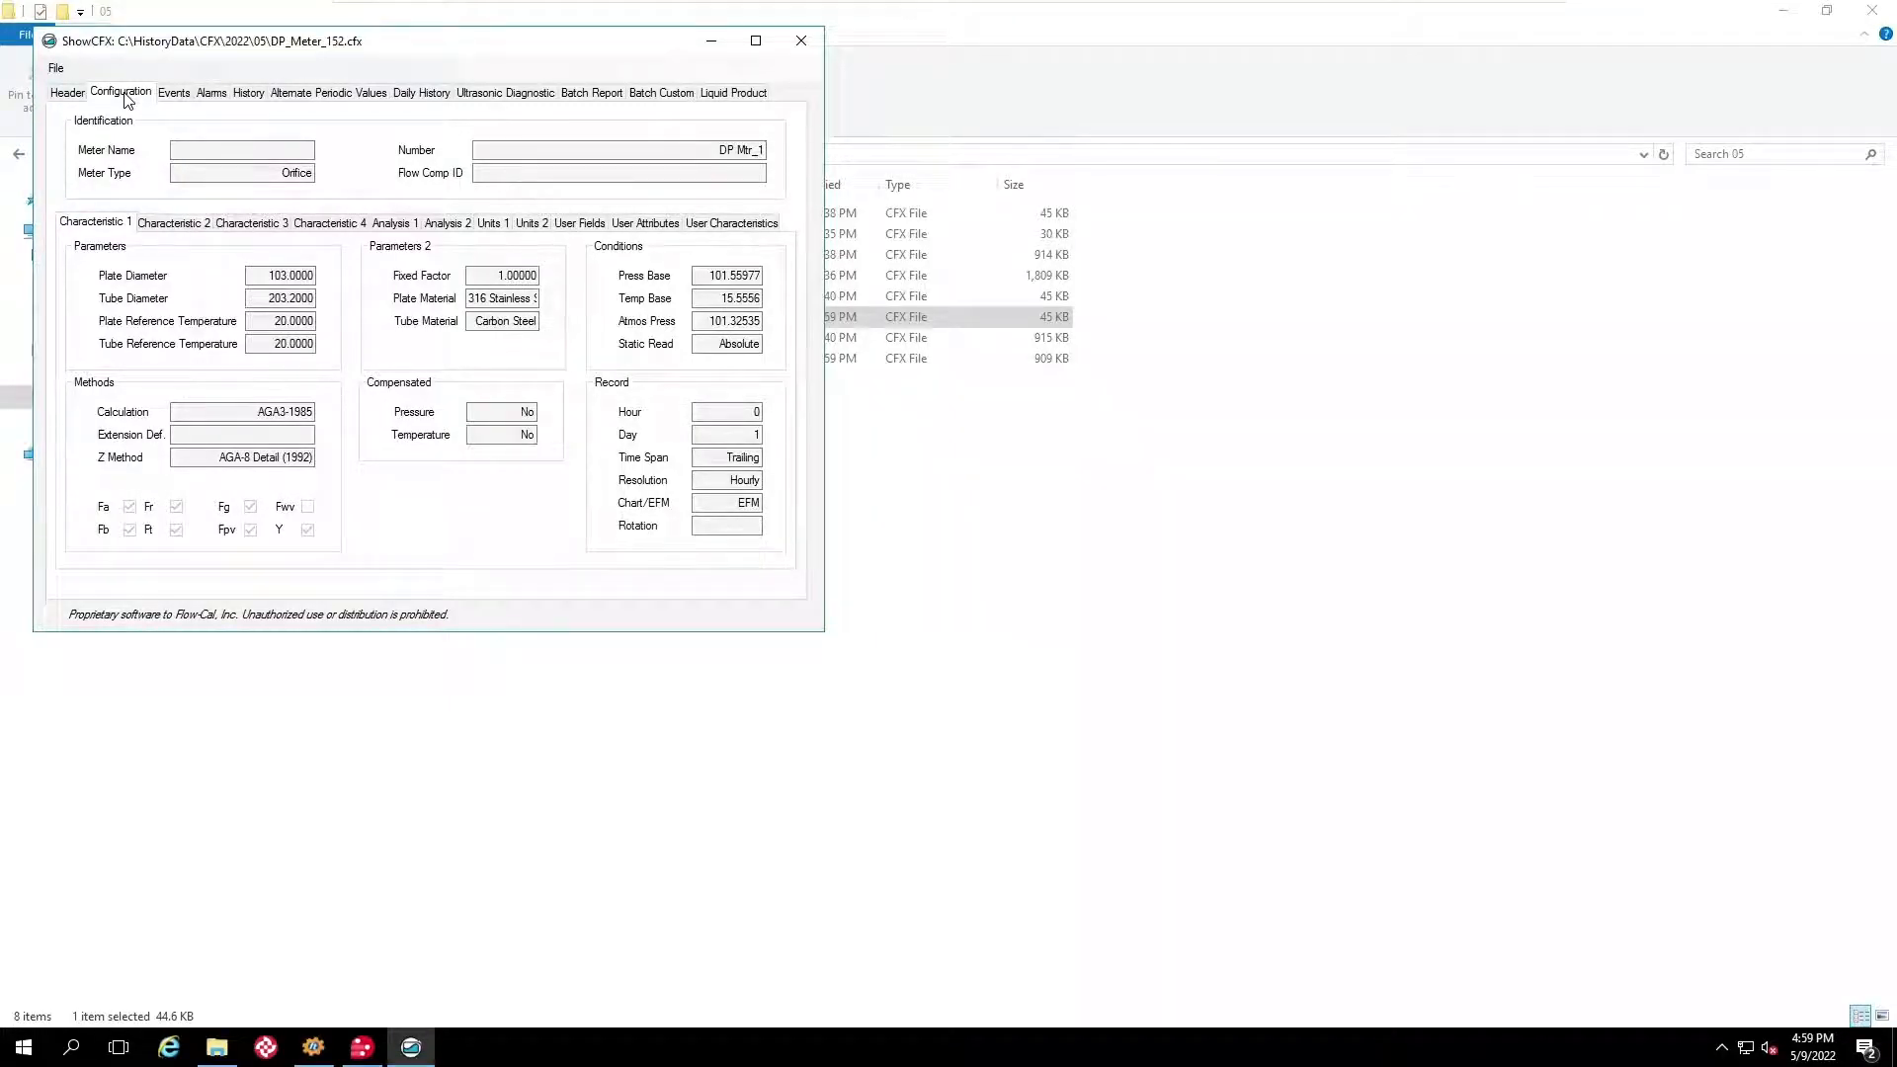
click(178, 95)
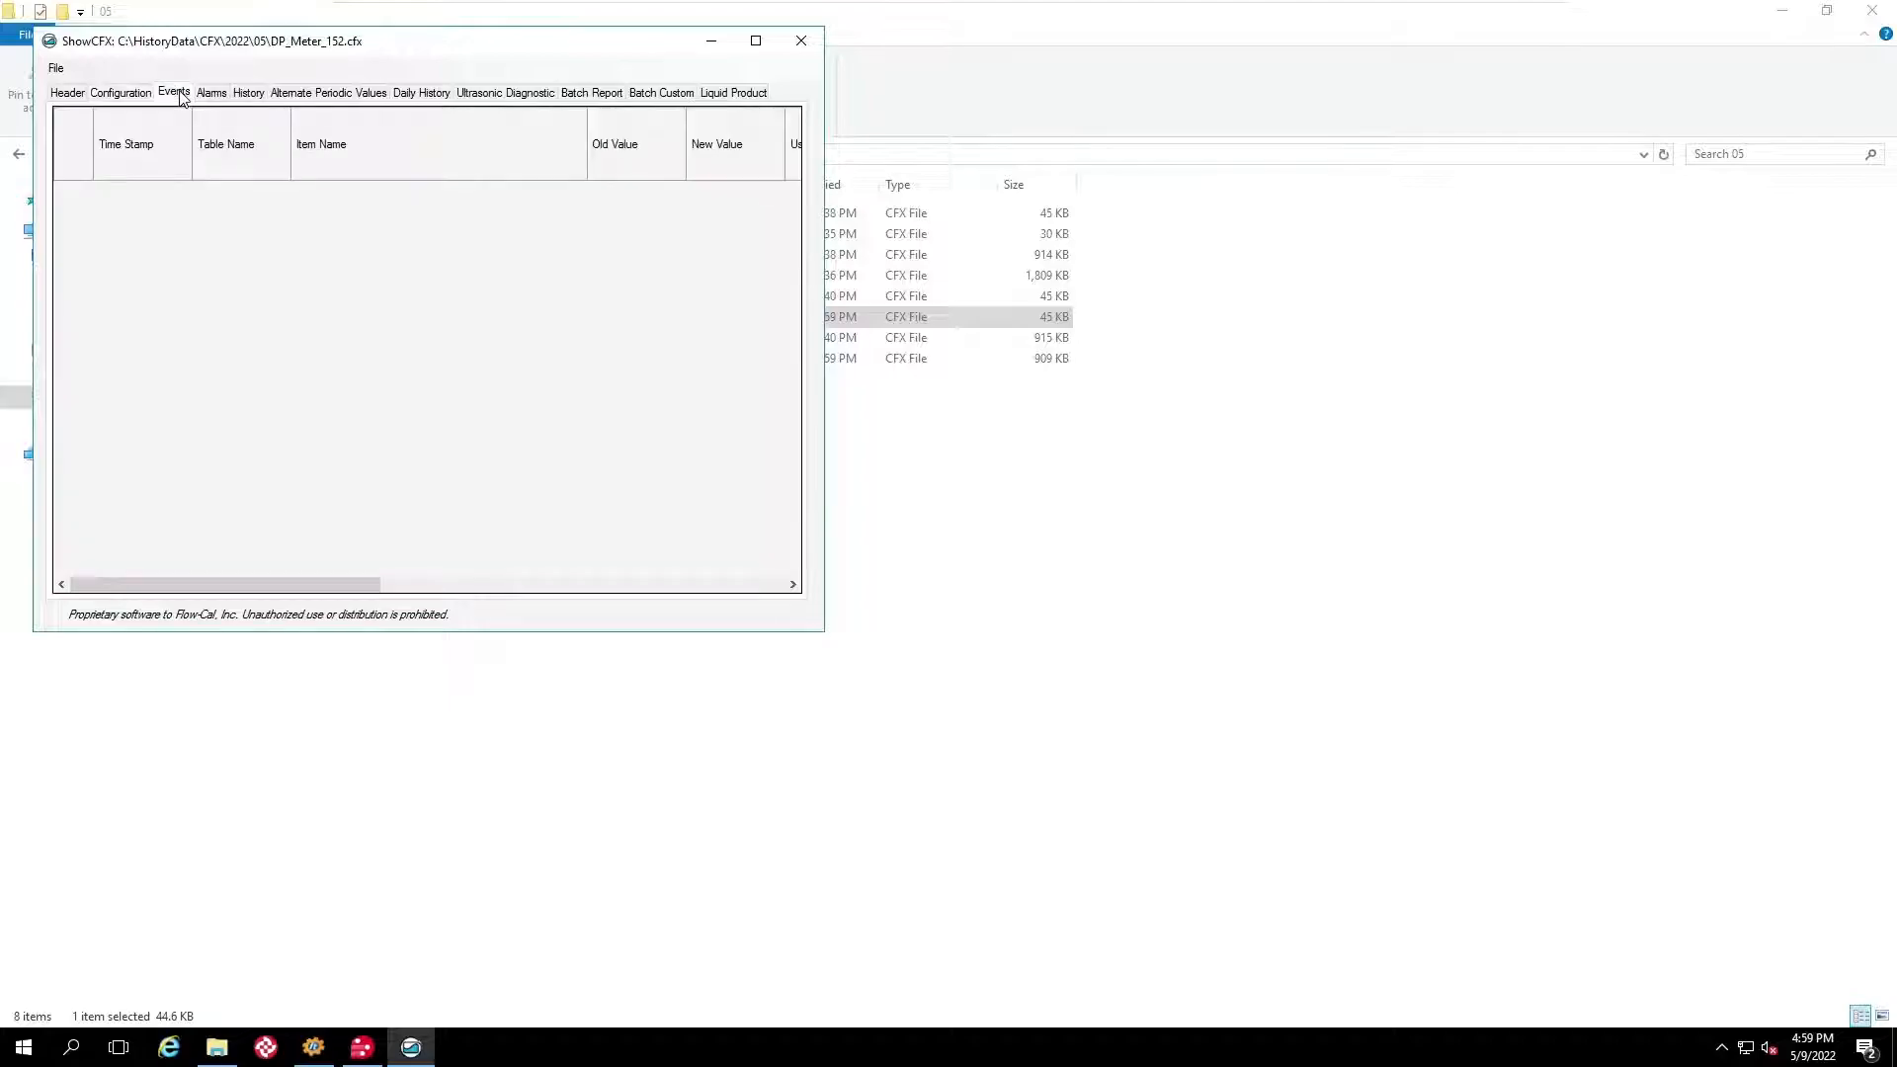
click(248, 94)
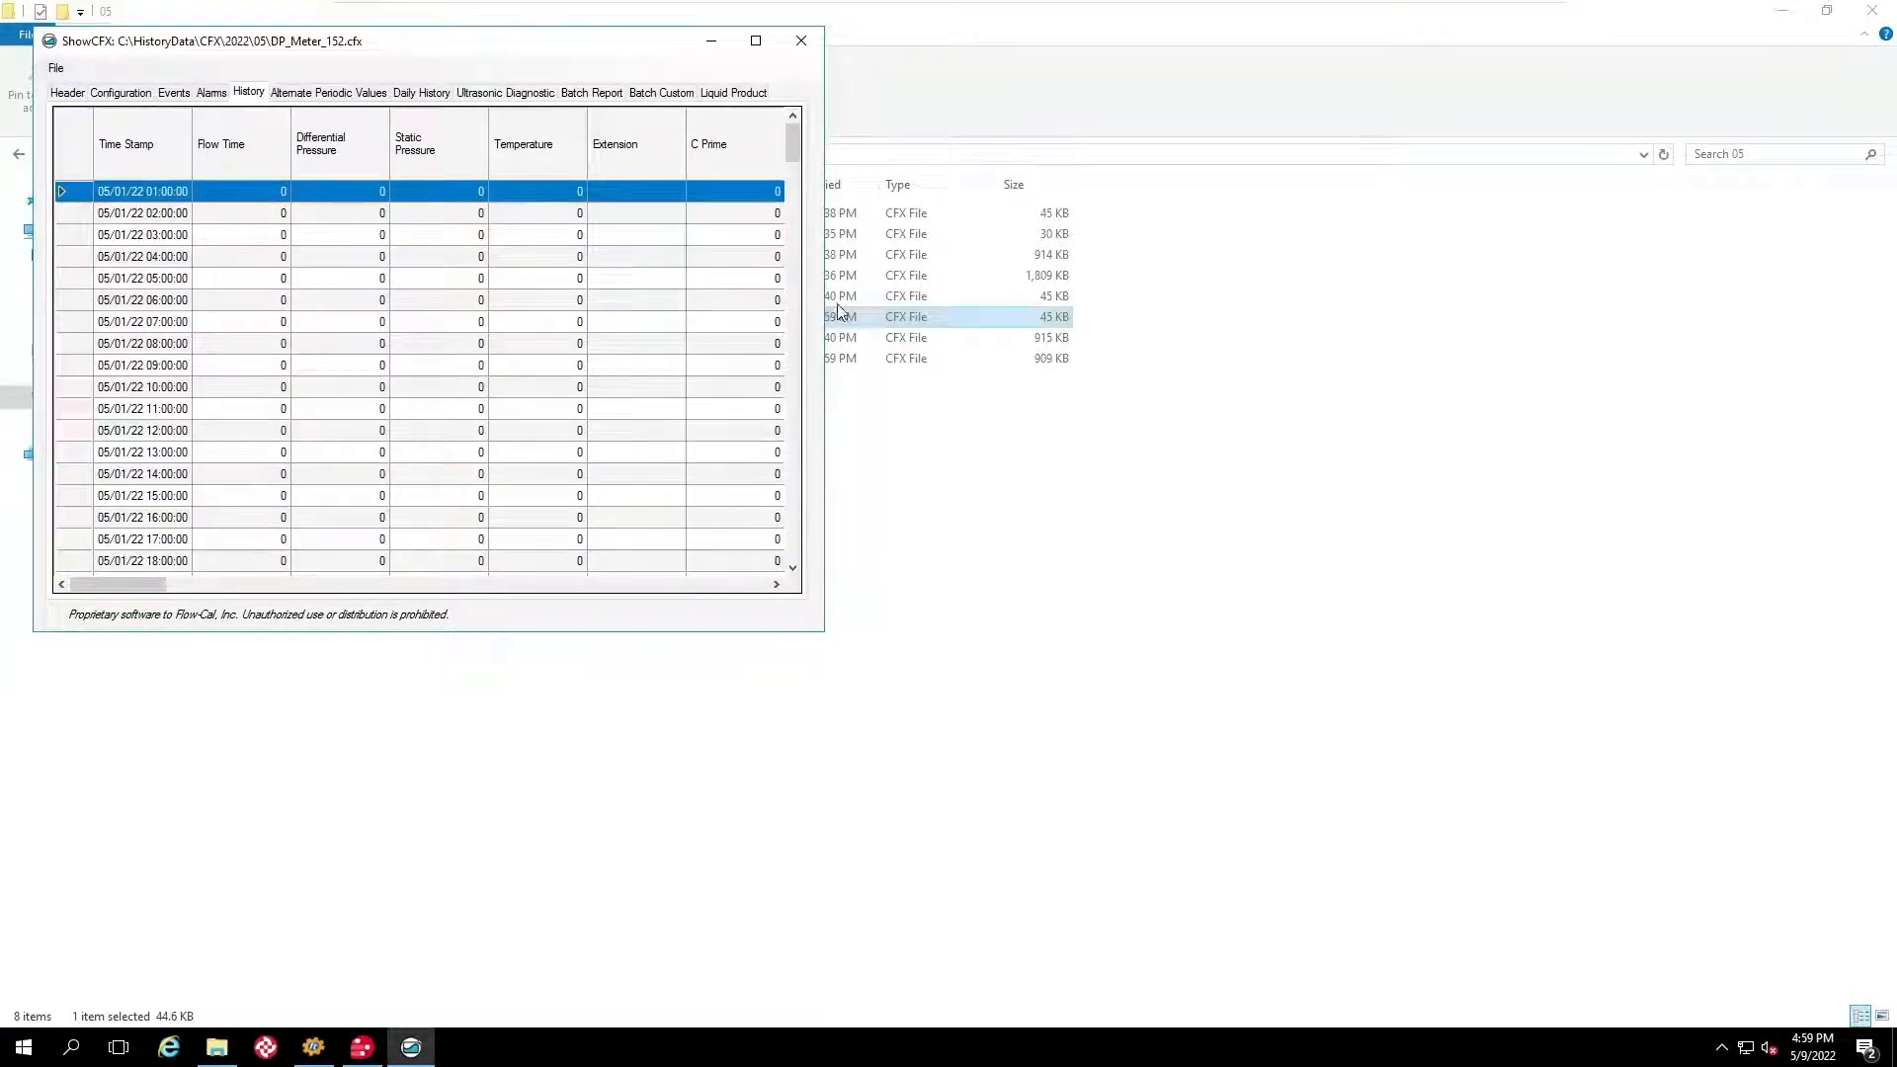
drag(792, 146, 826, 595)
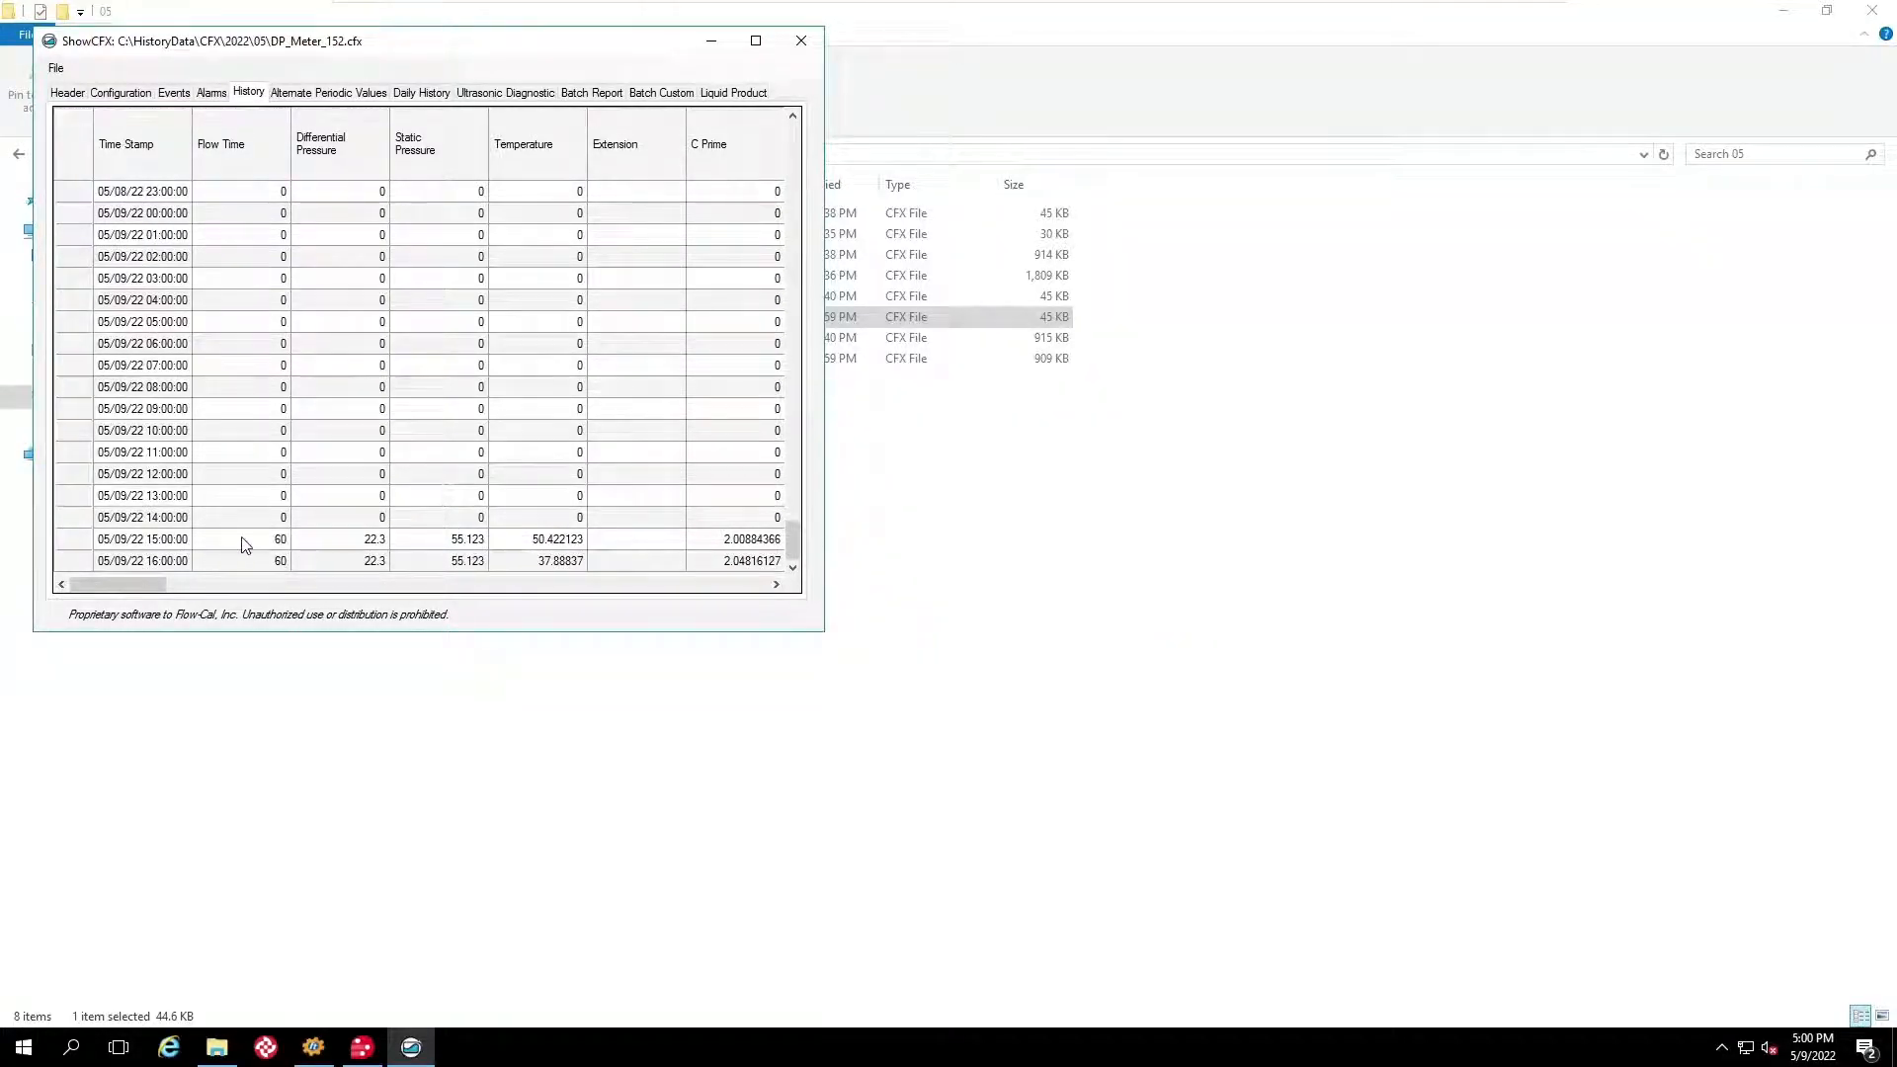
mouse_move(139, 585)
mouse_down()
mouse_move(202, 585)
mouse_move(124, 595)
mouse_up()
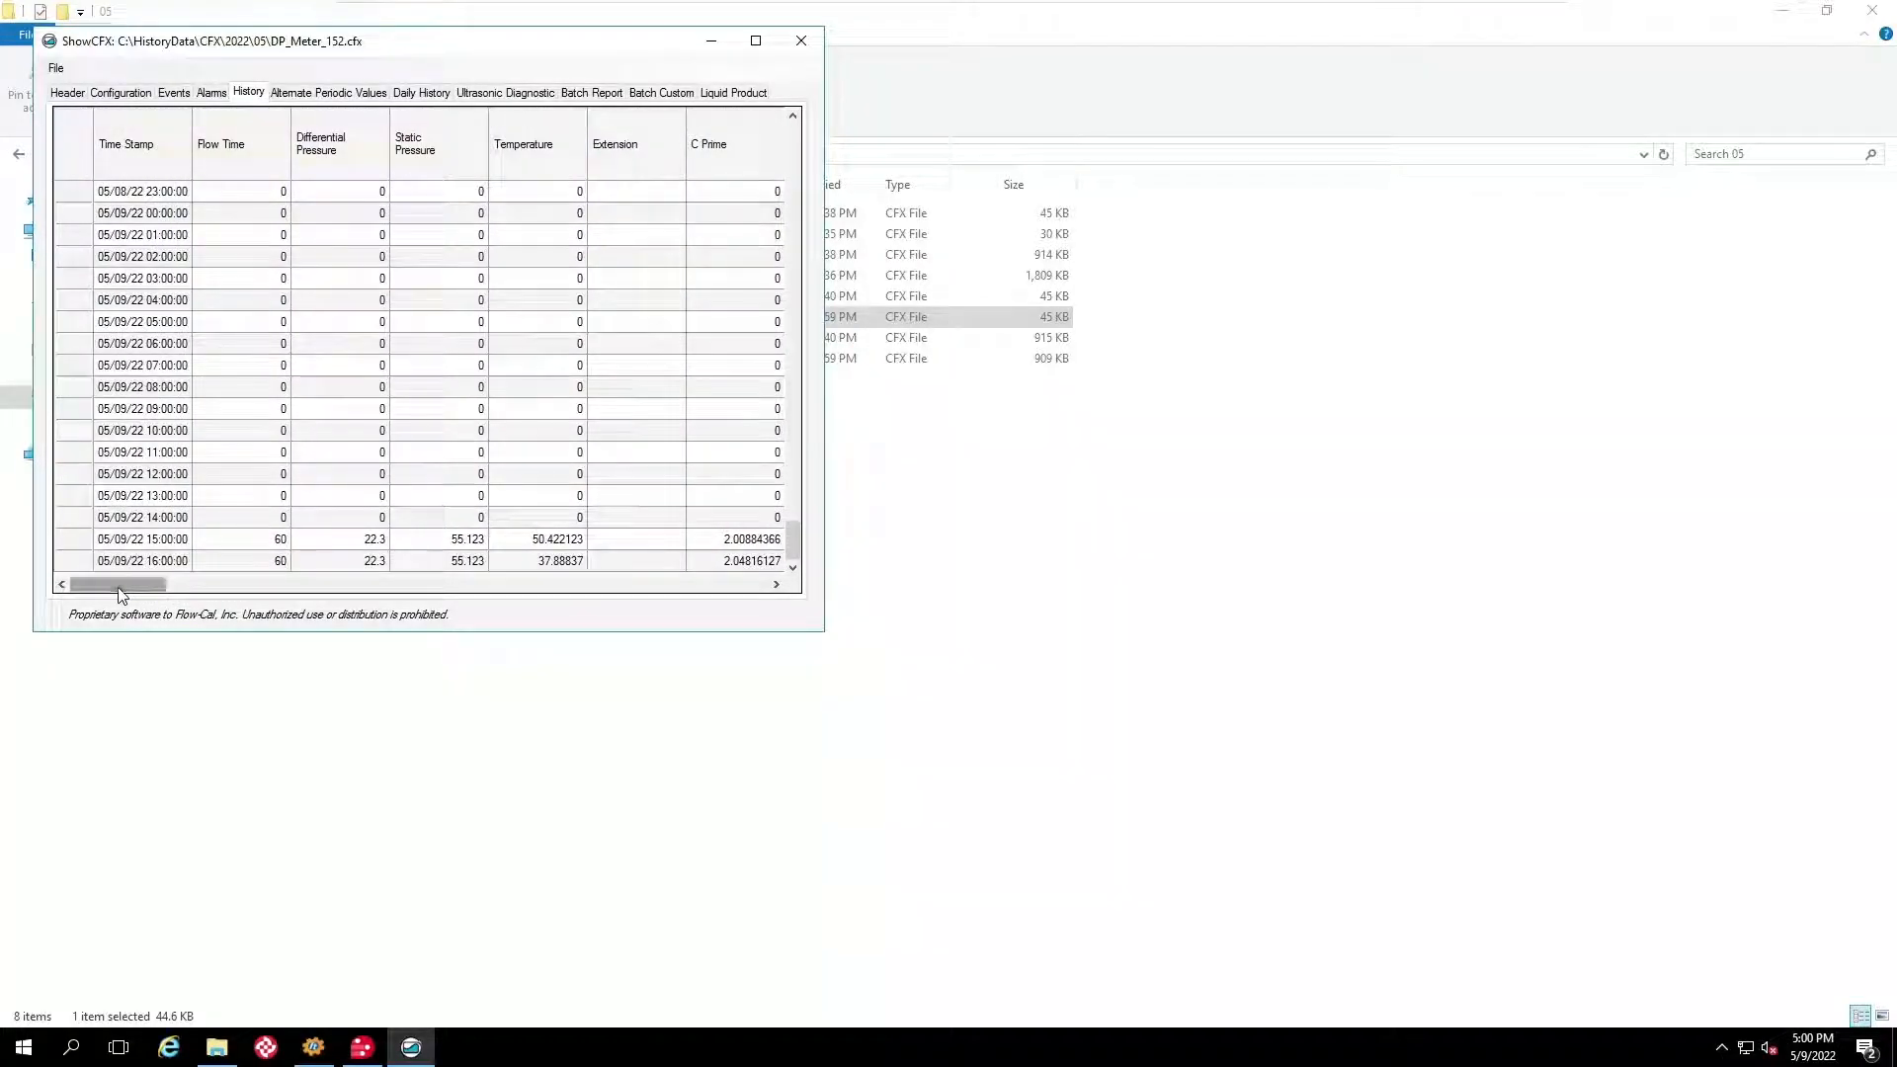